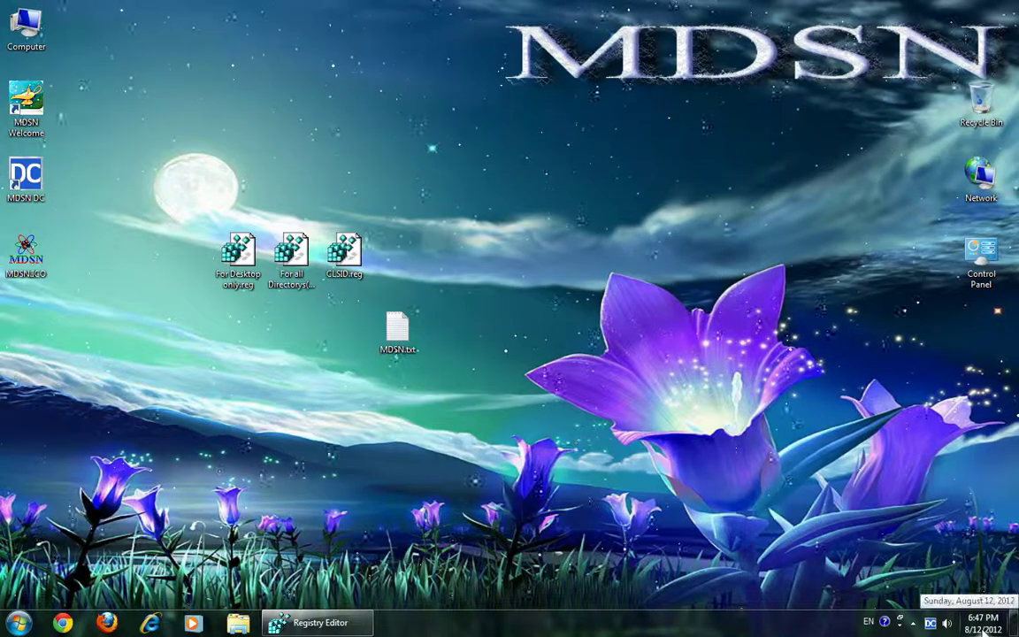
Examine the desktop context menu, the Computer window and the Control Panel items for the custom entries.
right_click(678, 431)
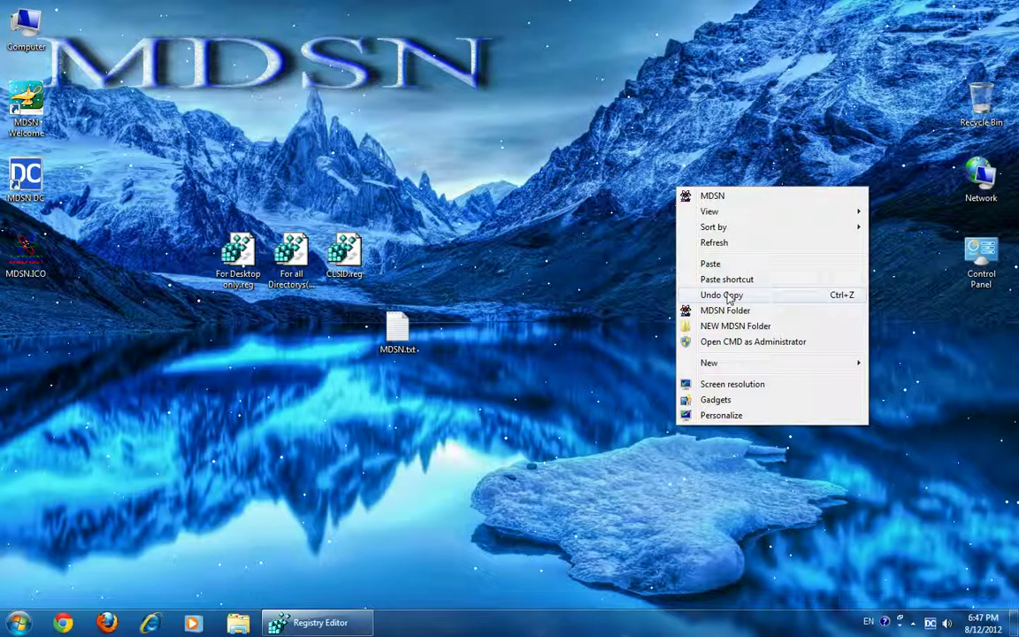
click(563, 368)
key(super+e)
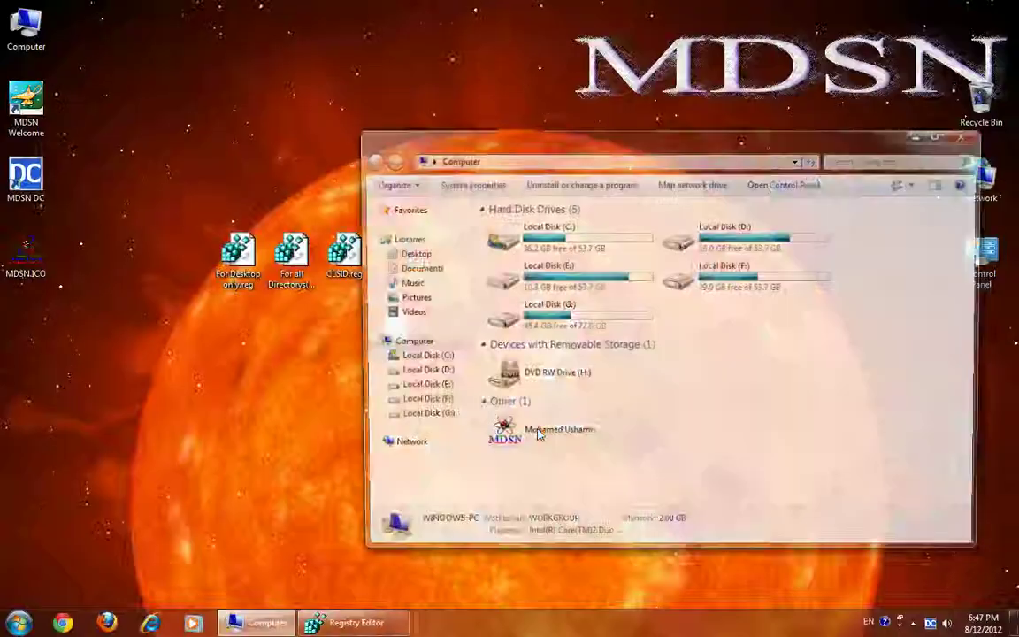
click(967, 134)
double_click(971, 261)
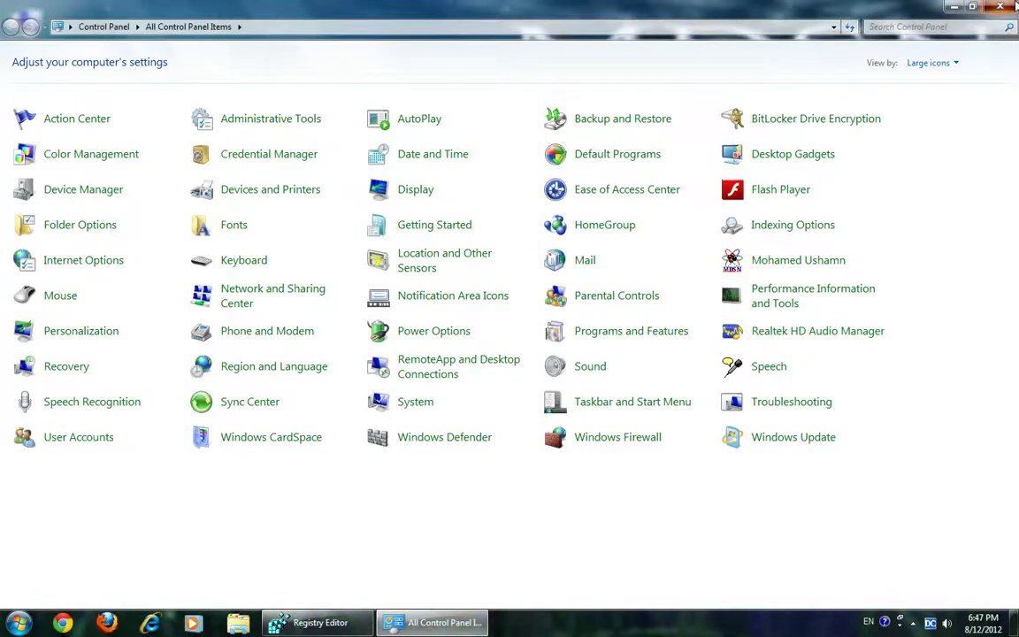
click(1011, 6)
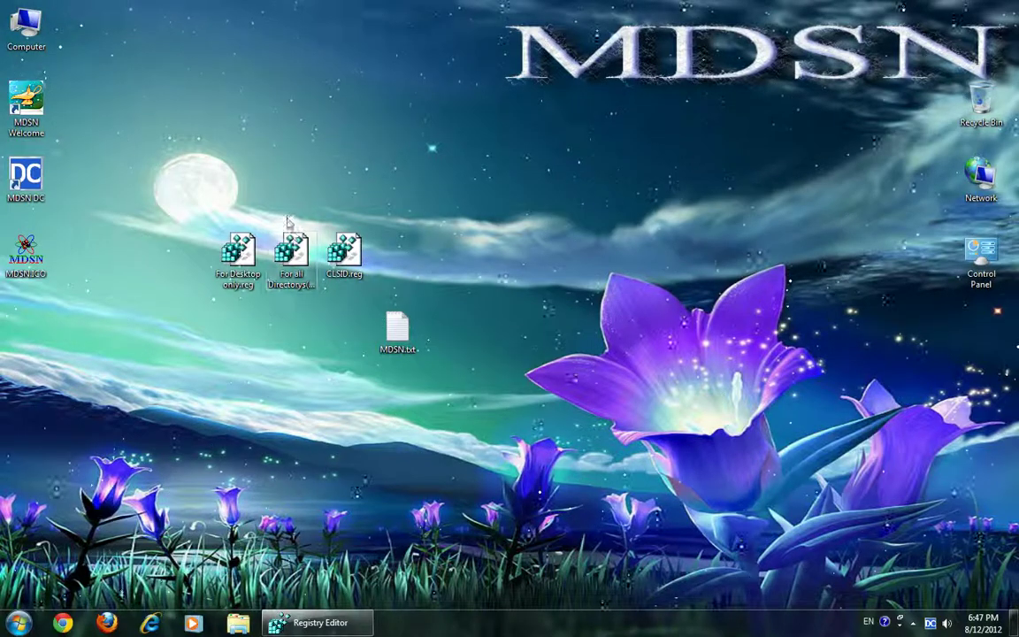
Merge the For Desktop only and For all Directorys registry files, and test the For Desktop only command on the desktop.
drag(186, 206, 276, 269)
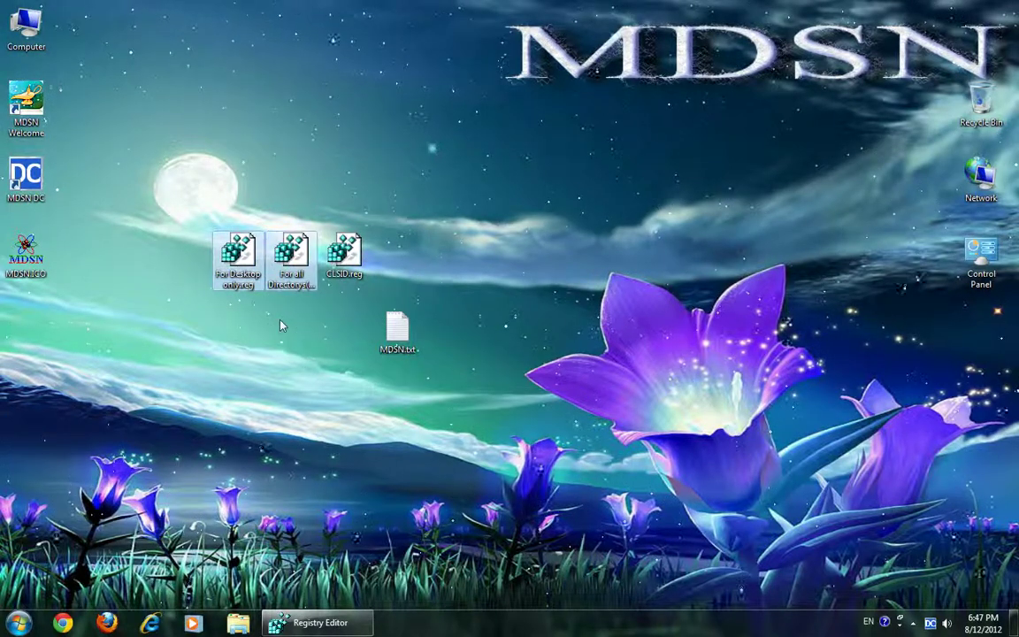
right_click(106, 342)
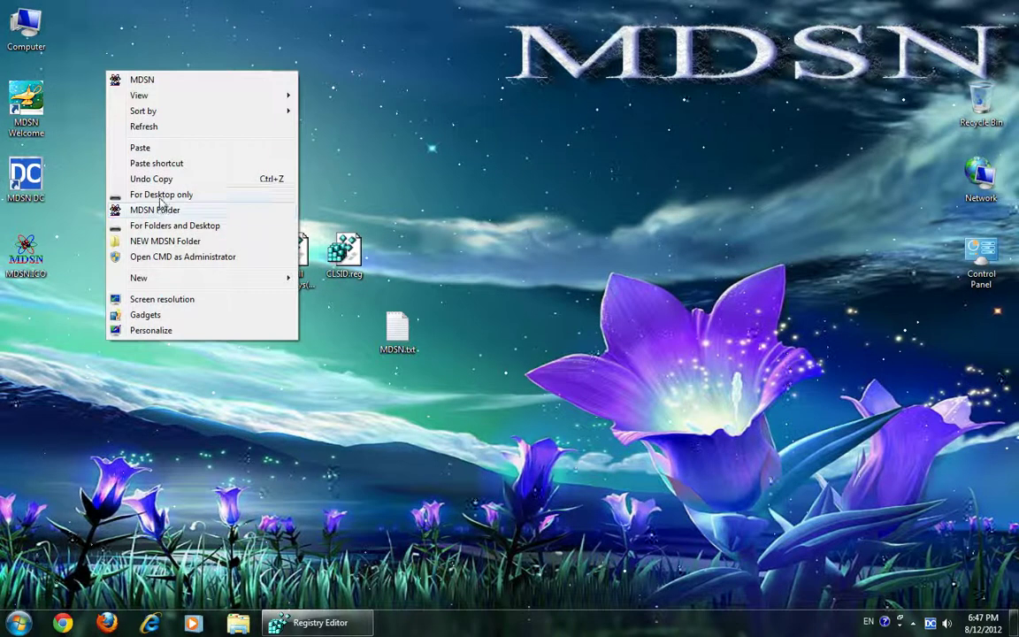
click(160, 209)
click(560, 362)
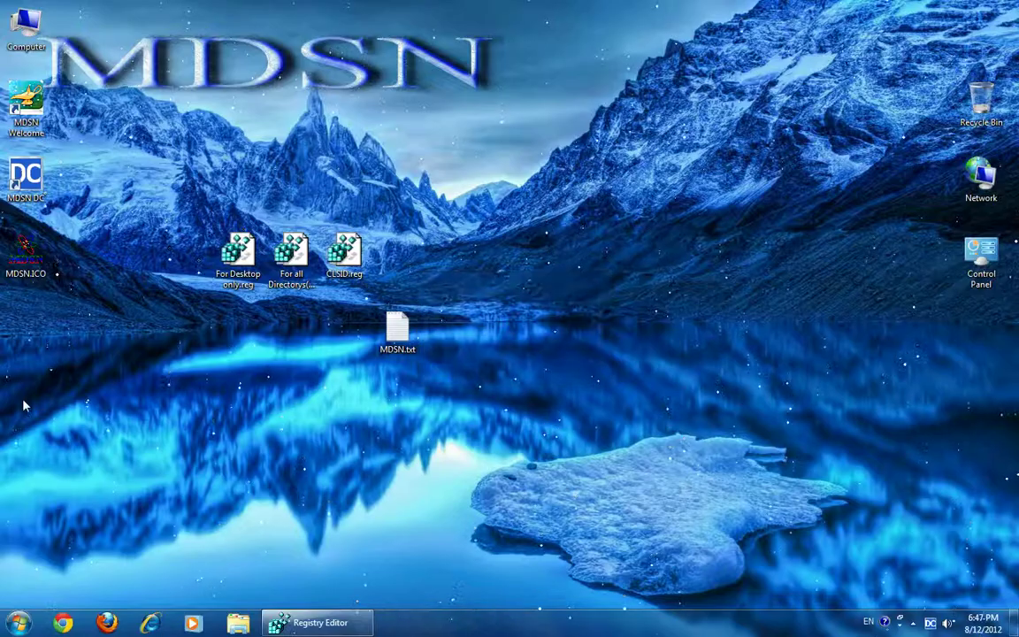
Create a folder on the desktop with the NEW MDSN Folder command and open it.
right_click(24, 405)
click(67, 296)
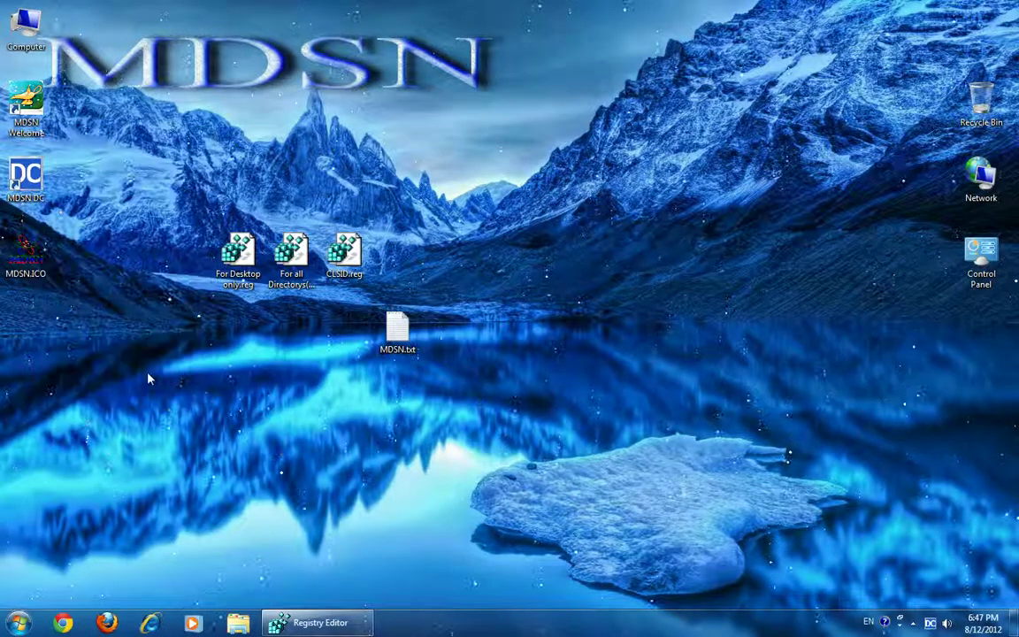
double_click(22, 332)
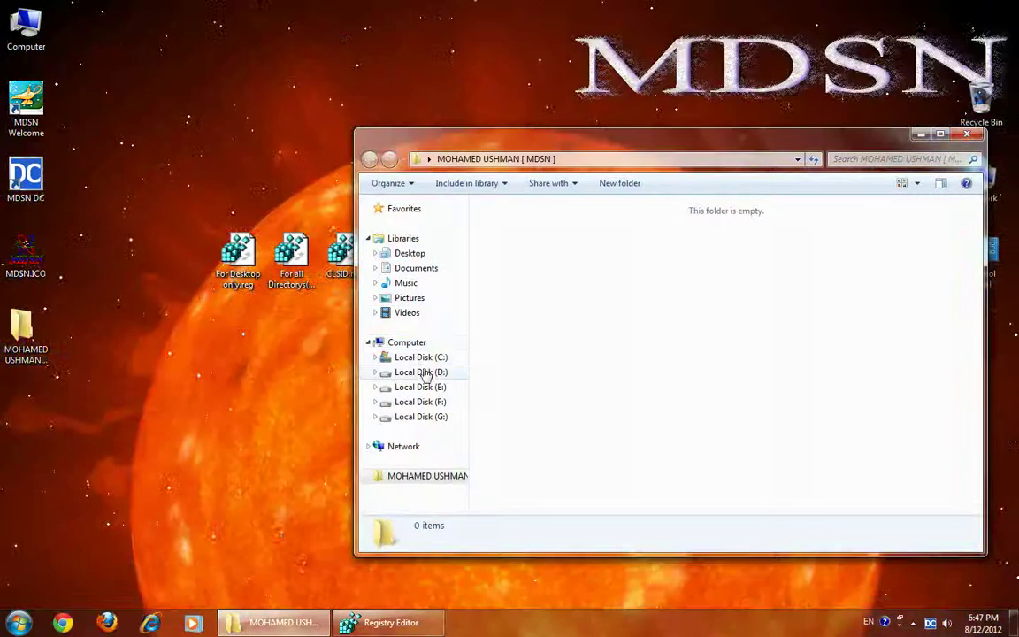
Compare the background context menus of Local Disk (C:) and the desktop for the added commands, and minimize the folder window.
click(421, 357)
right_click(556, 382)
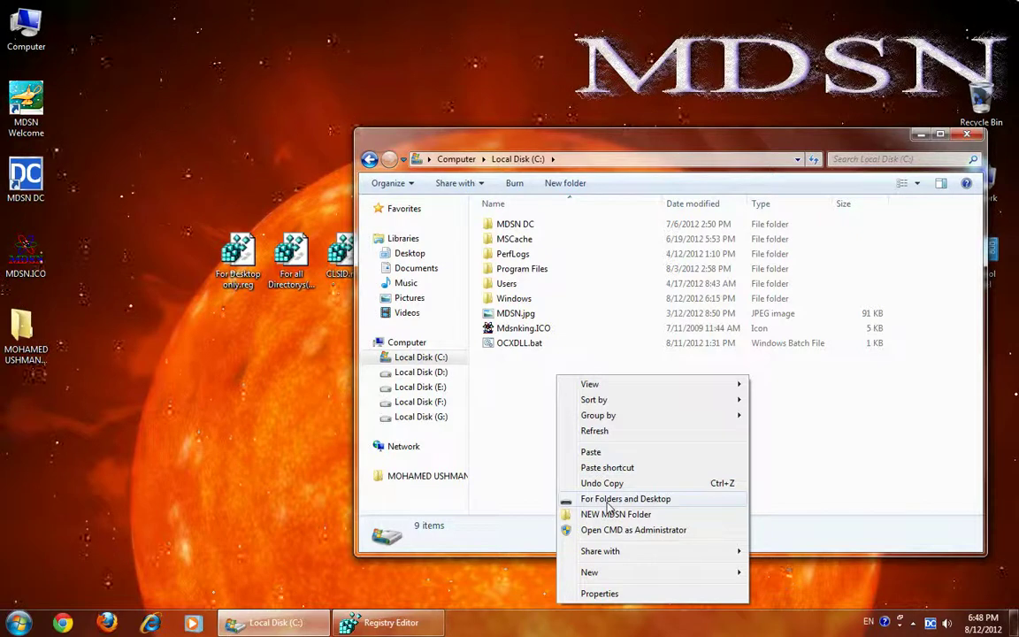
click(291, 261)
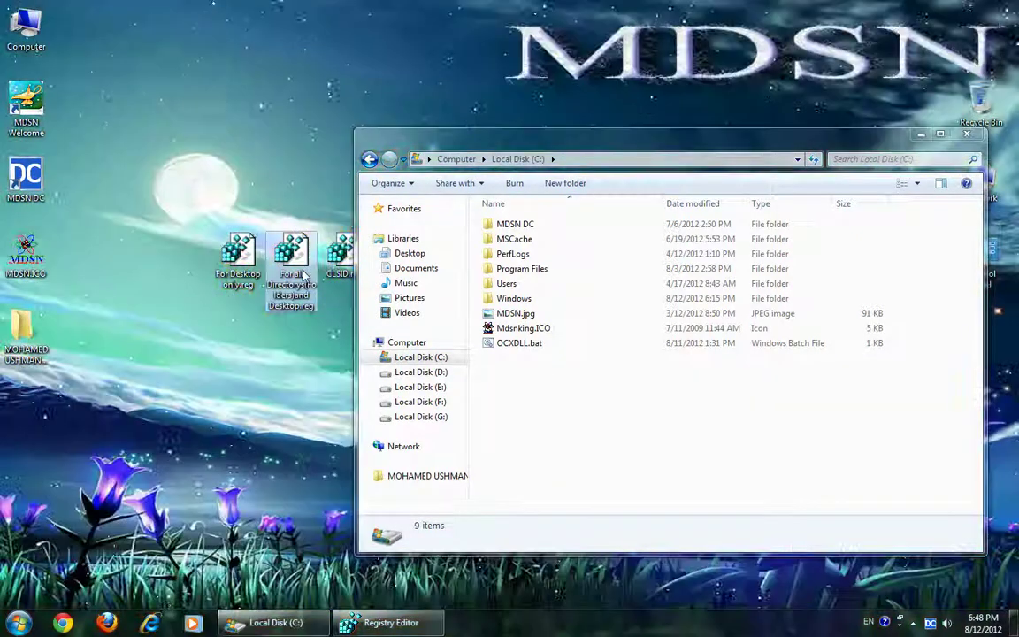
click(246, 270)
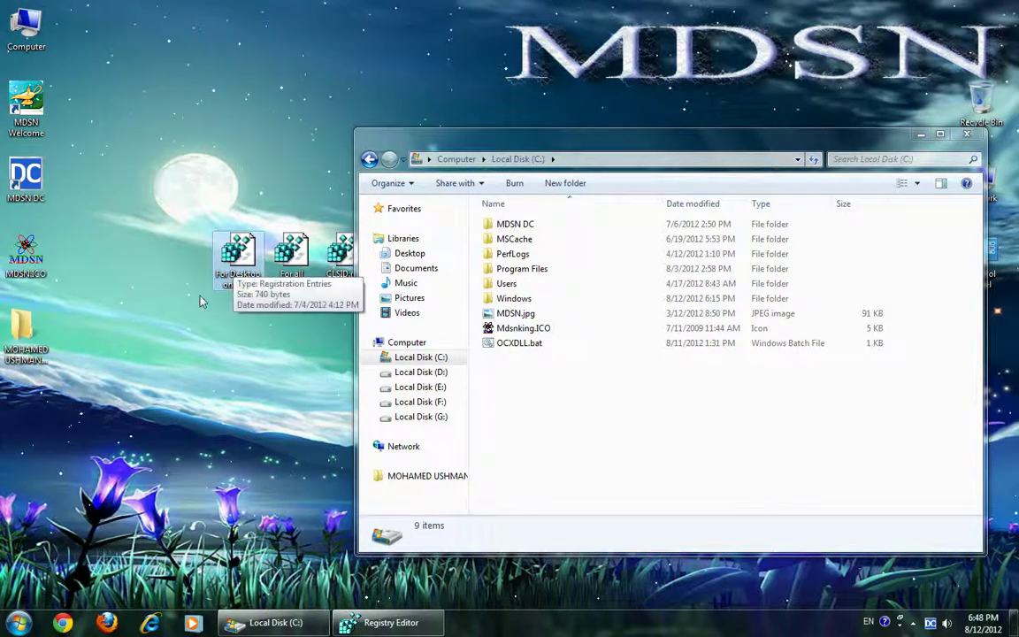
right_click(170, 330)
click(208, 327)
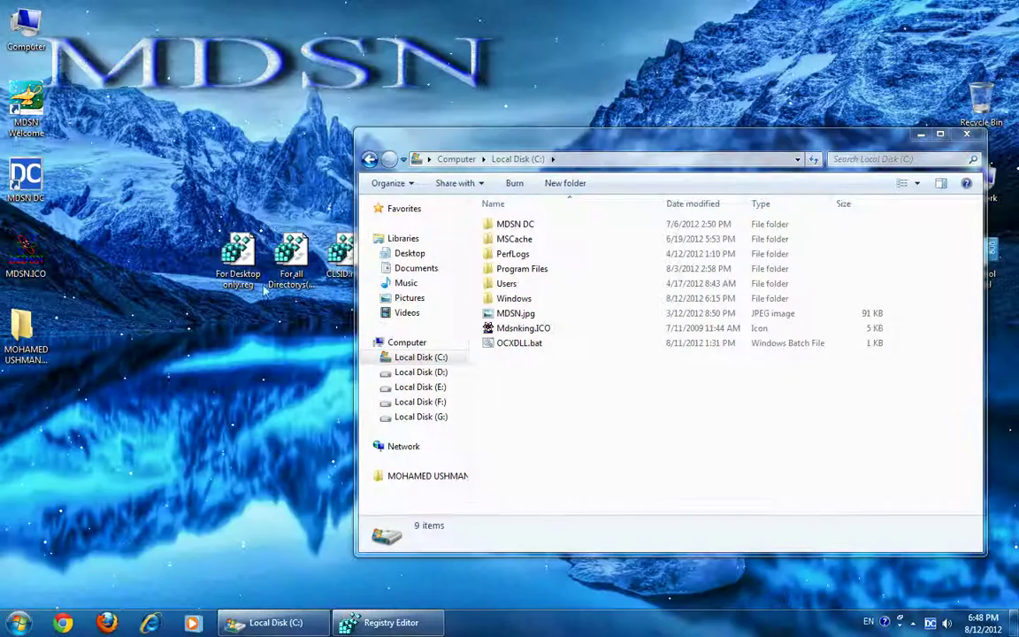
drag(196, 239, 333, 303)
click(272, 365)
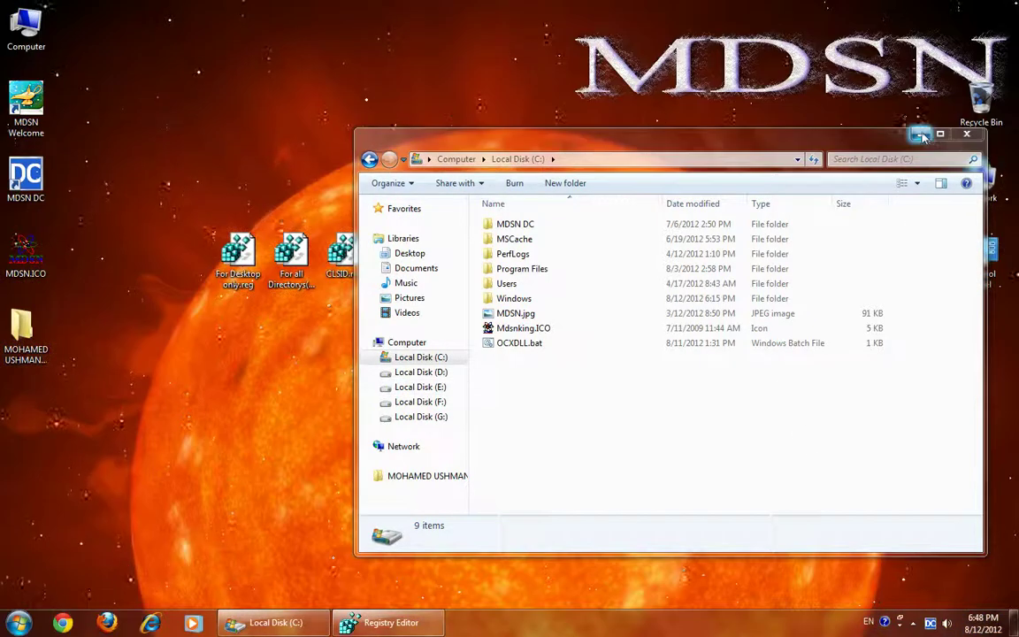
click(921, 135)
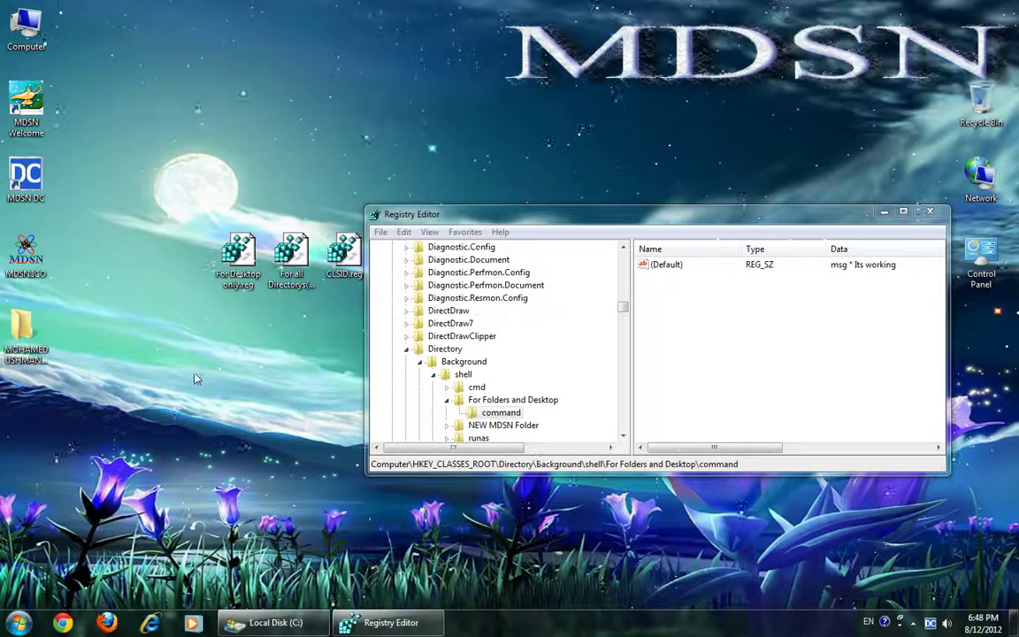
Check the desktop context menu and select the command key under Directory\Background\shell\For Folders and Desktop in Registry Editor.
right_click(174, 335)
click(205, 463)
click(509, 400)
click(501, 414)
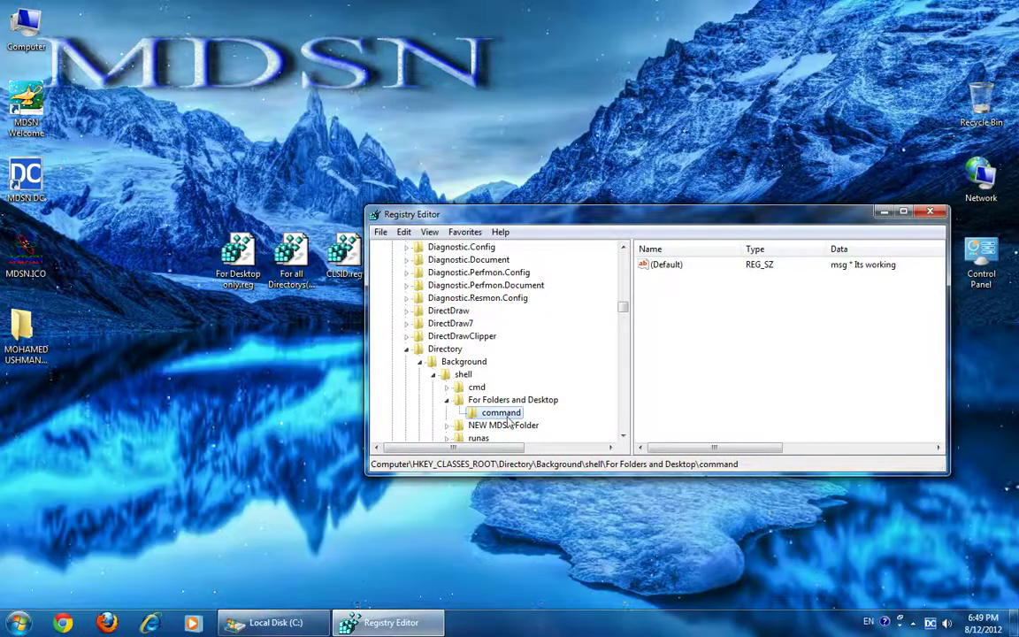
Open For Desktop only.reg for editing in Notepad and reposition the Registry Editor and Notepad windows.
right_click(254, 265)
click(284, 294)
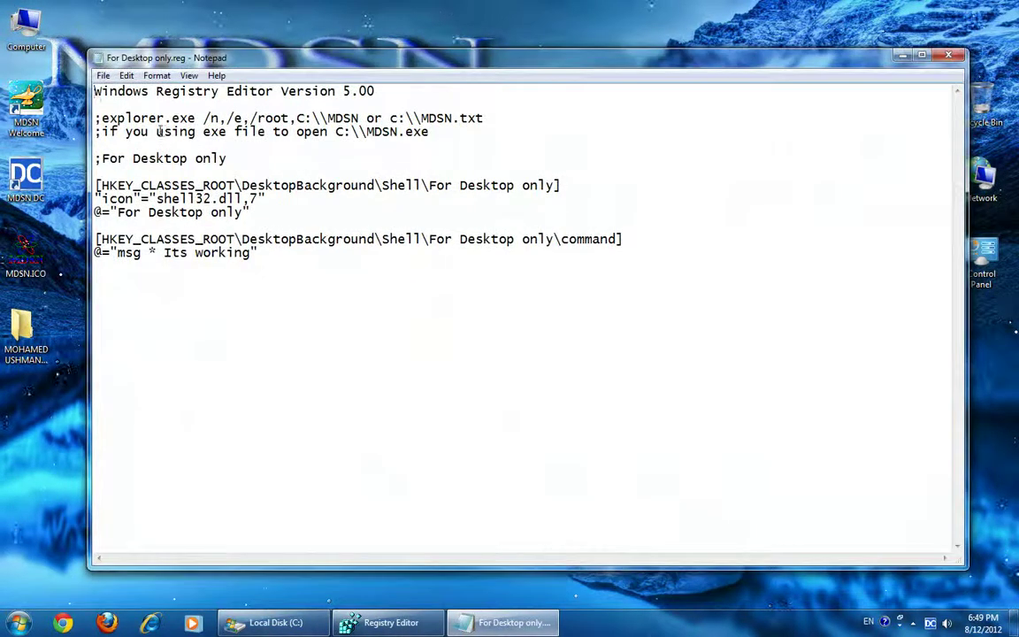
click(389, 622)
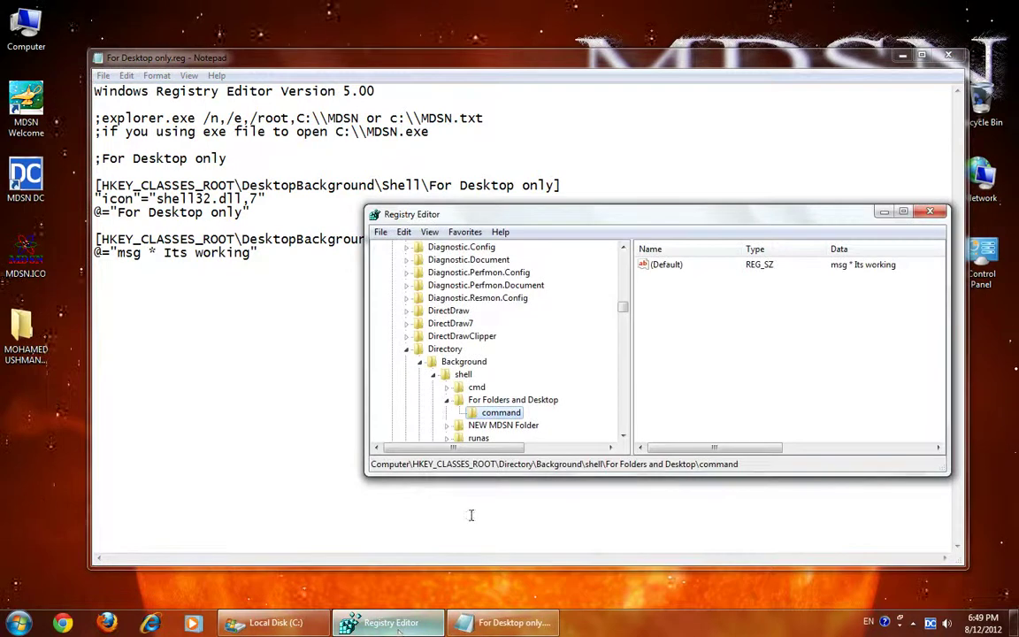
drag(544, 218, 519, 240)
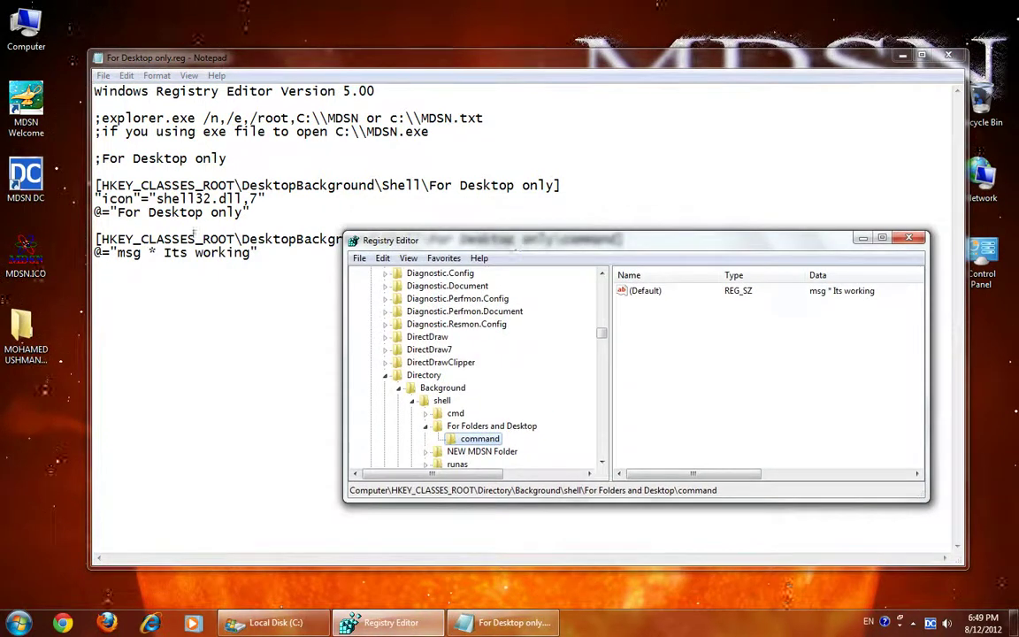
click(195, 239)
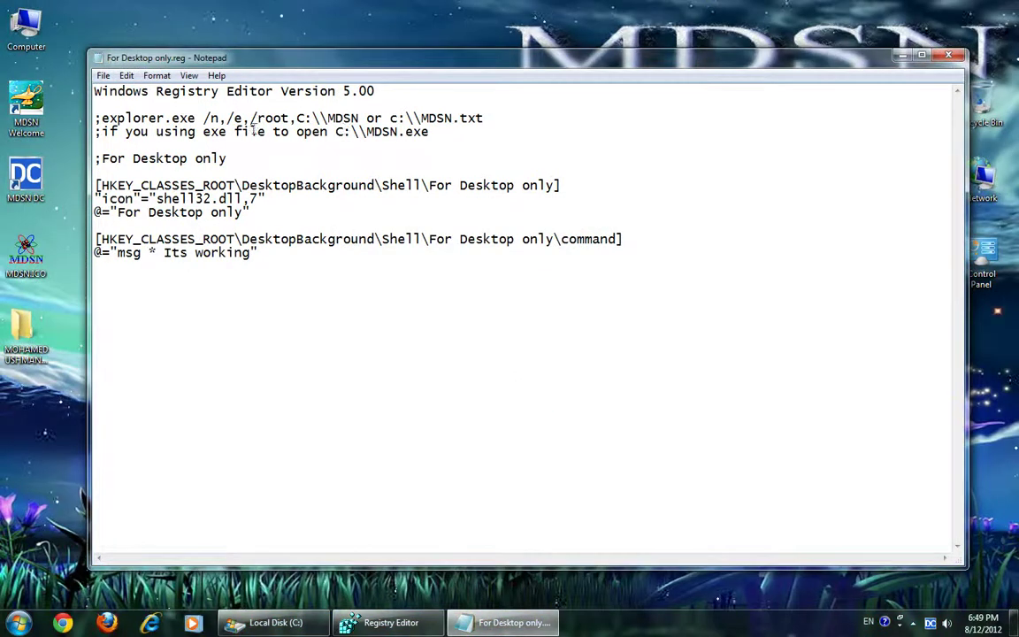
drag(252, 67, 294, 126)
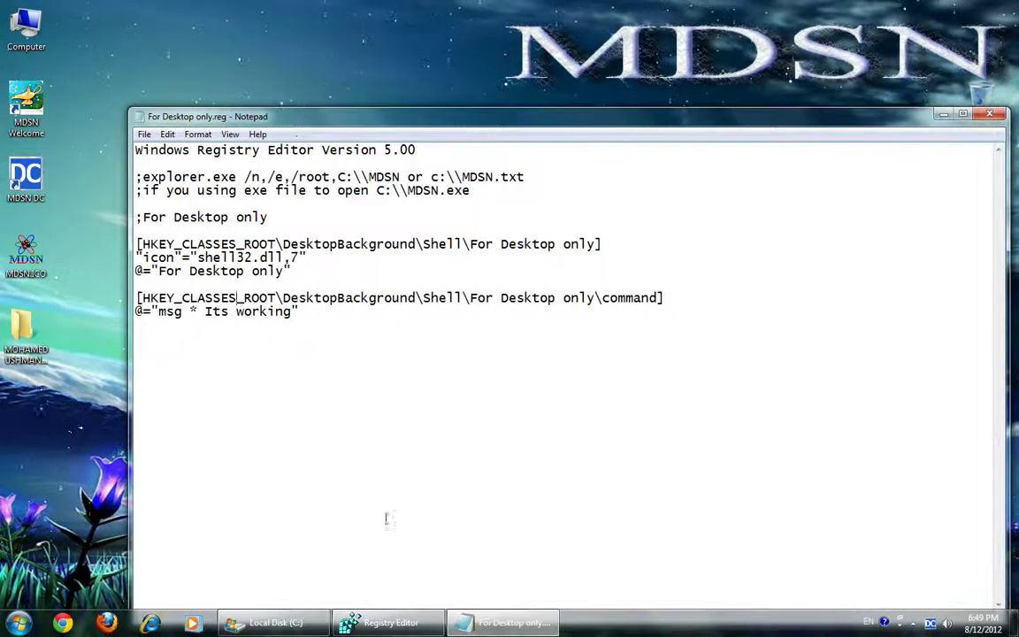
Copy "explorer.exe /n,/e,/root," from the .reg file into the value data of the command key's (Default) string.
click(389, 623)
click(254, 433)
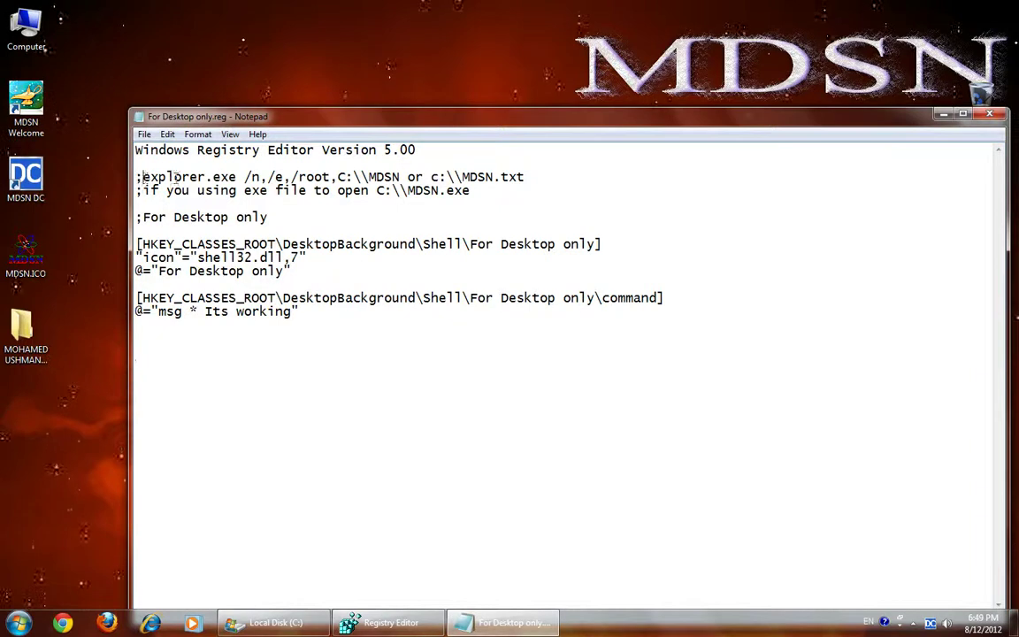
drag(141, 177, 295, 177)
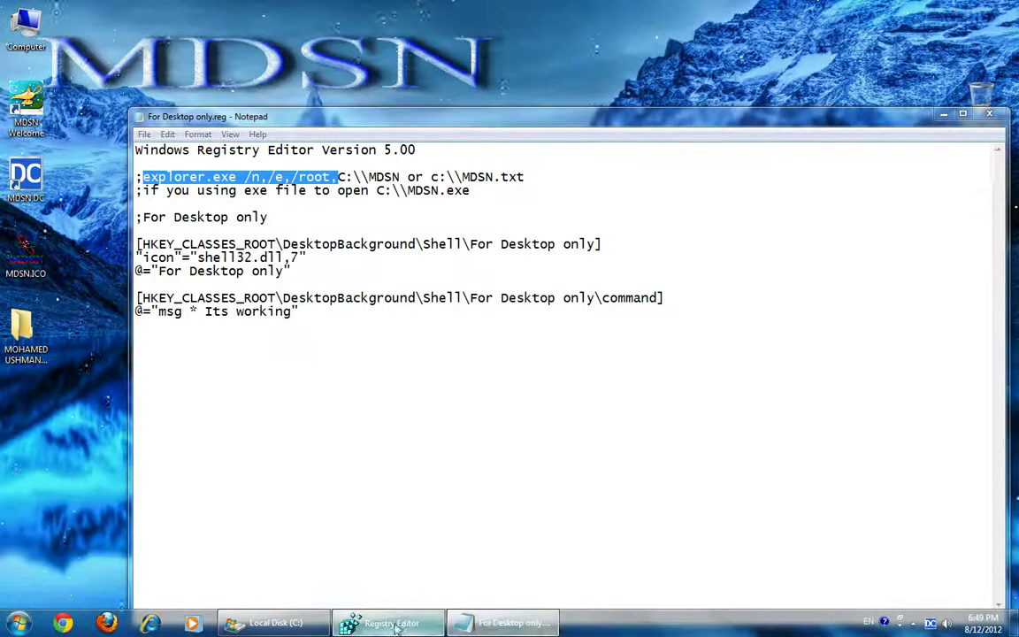
click(385, 622)
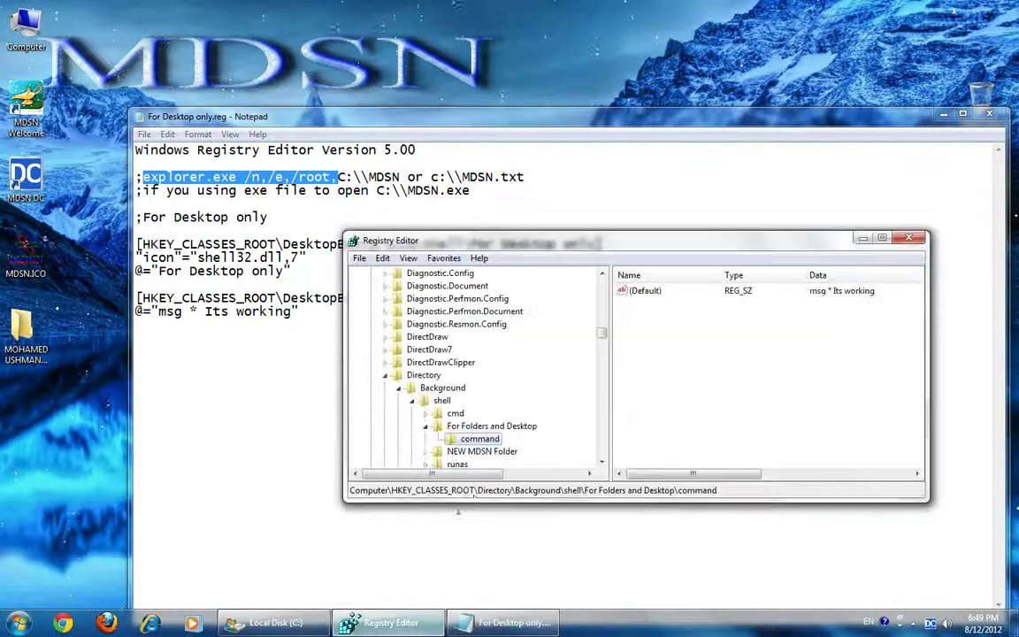
double_click(643, 294)
text(explorer.exe /n,/e,/root,)
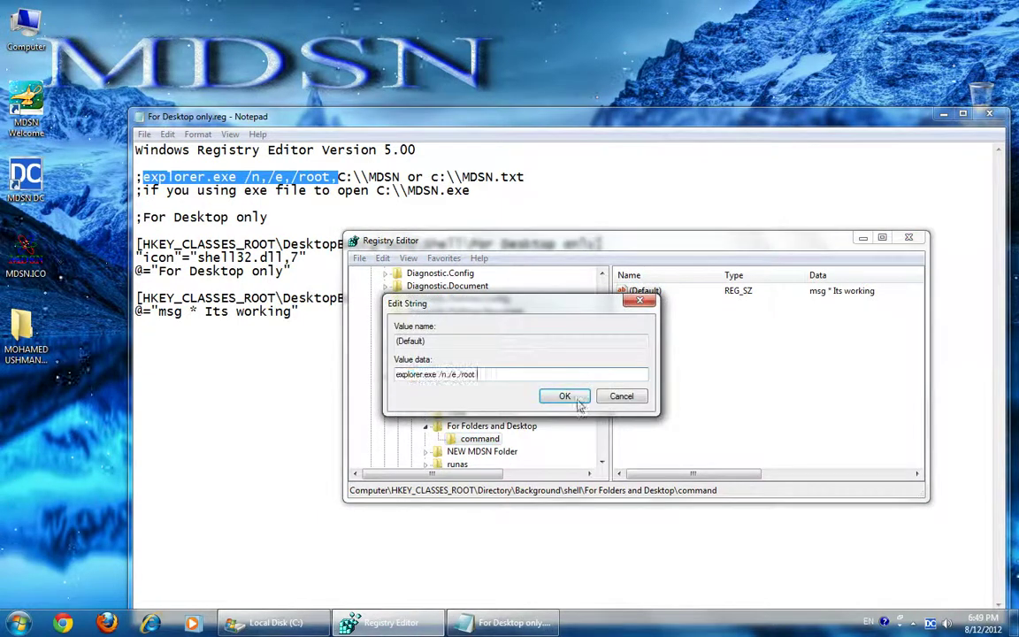
Append the new desktop folder's copied path to the (Default) value data and save the string.
right_click(18, 336)
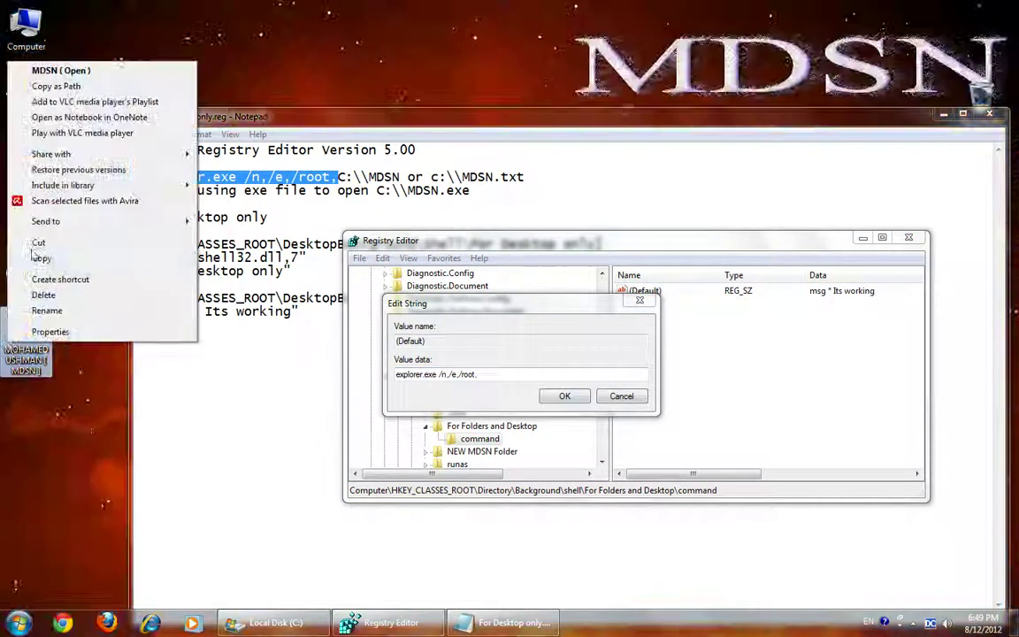
click(57, 86)
click(518, 374)
key(BackSpace)
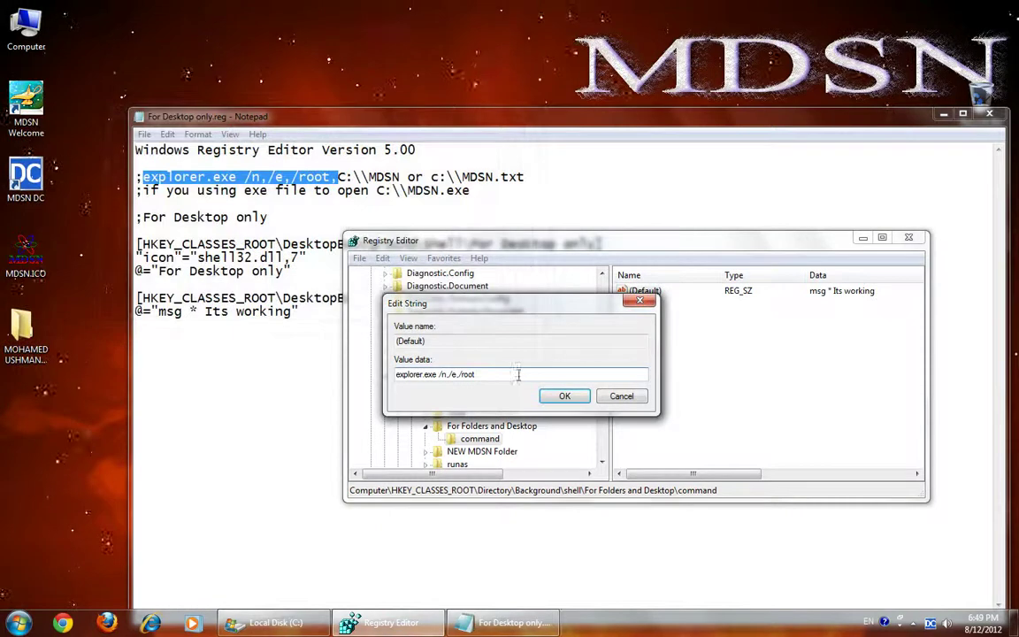
key(ctrl+v)
click(564, 395)
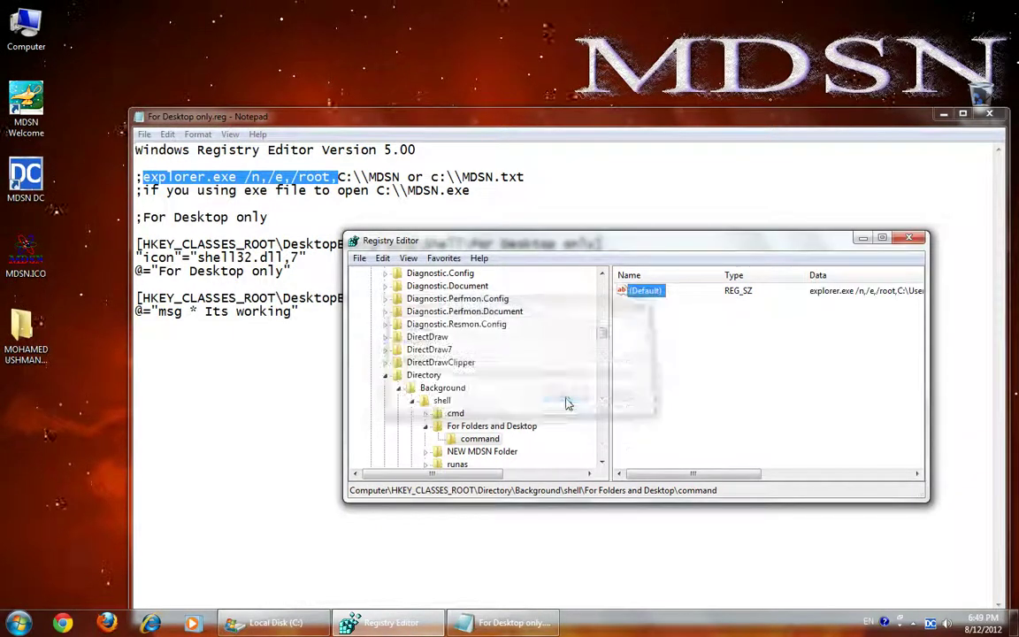
Test the For Desktop only and For Folders and Desktop commands on the desktop, closing whatever each one opens.
right_click(74, 449)
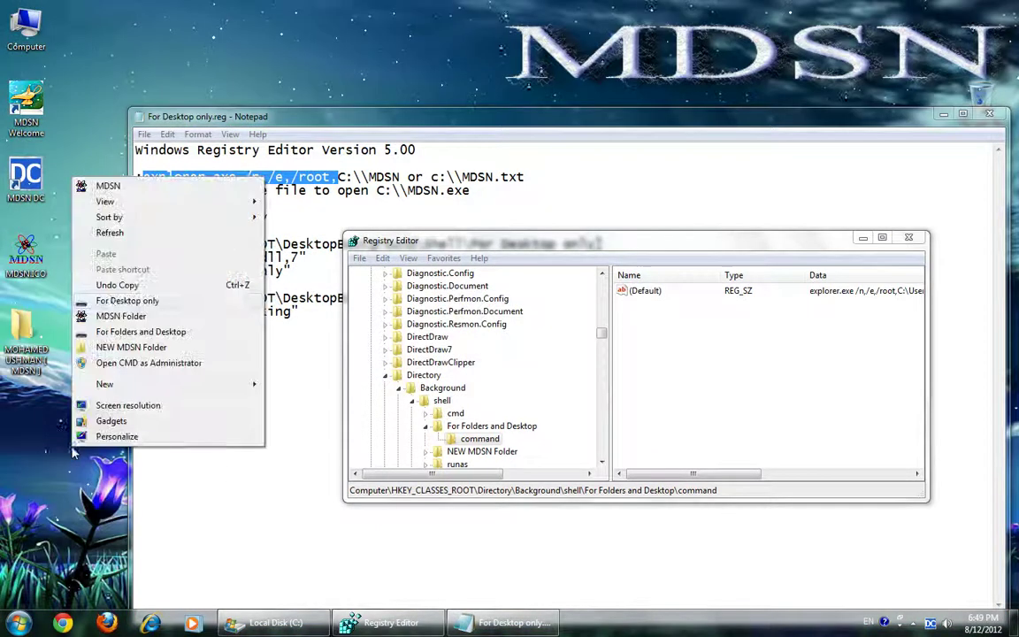
click(110, 302)
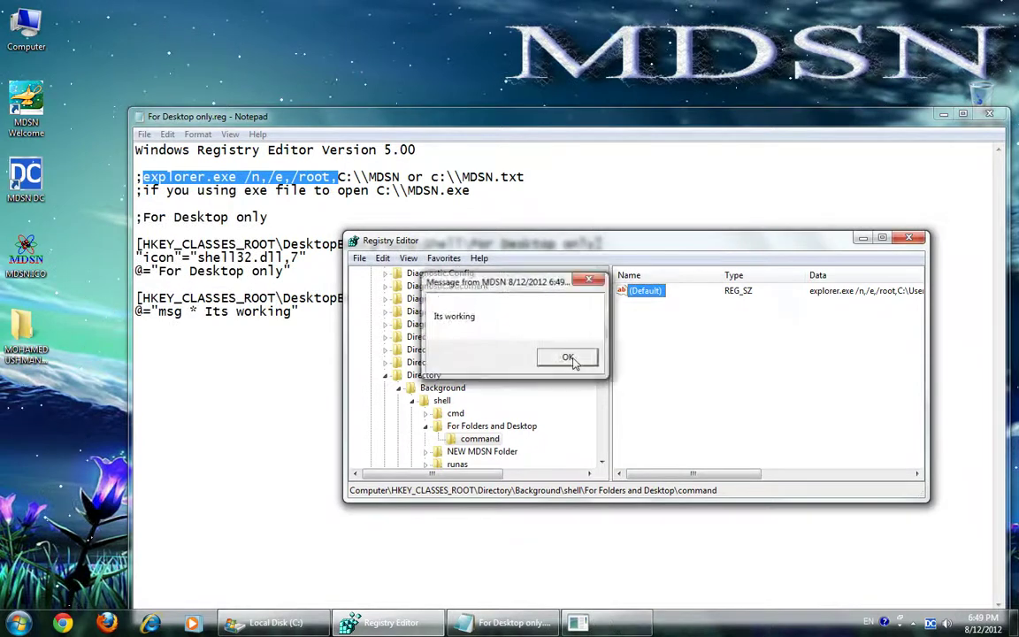
click(568, 356)
right_click(63, 400)
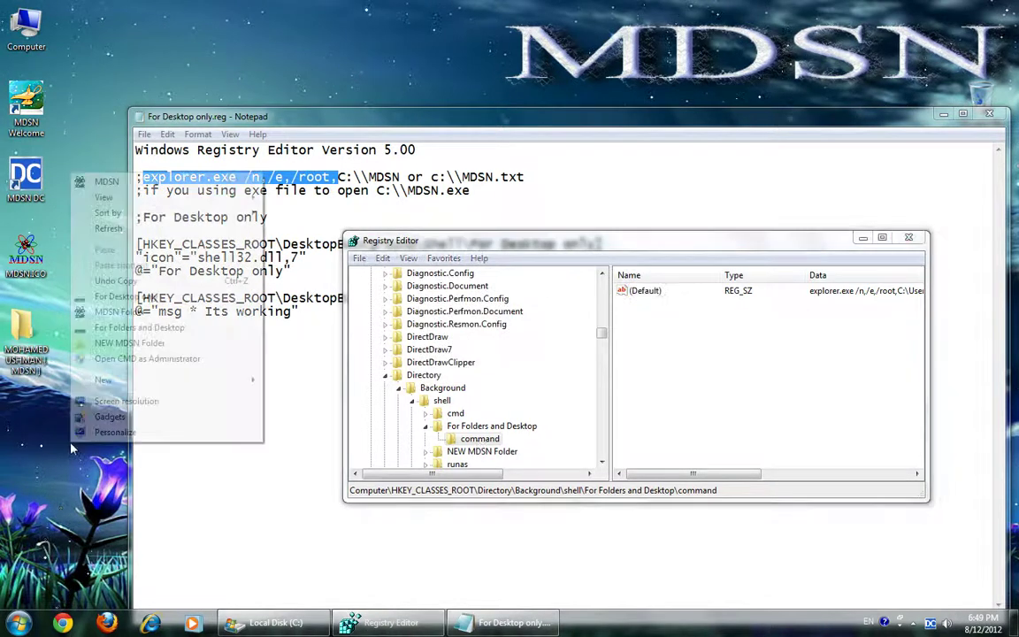
click(119, 326)
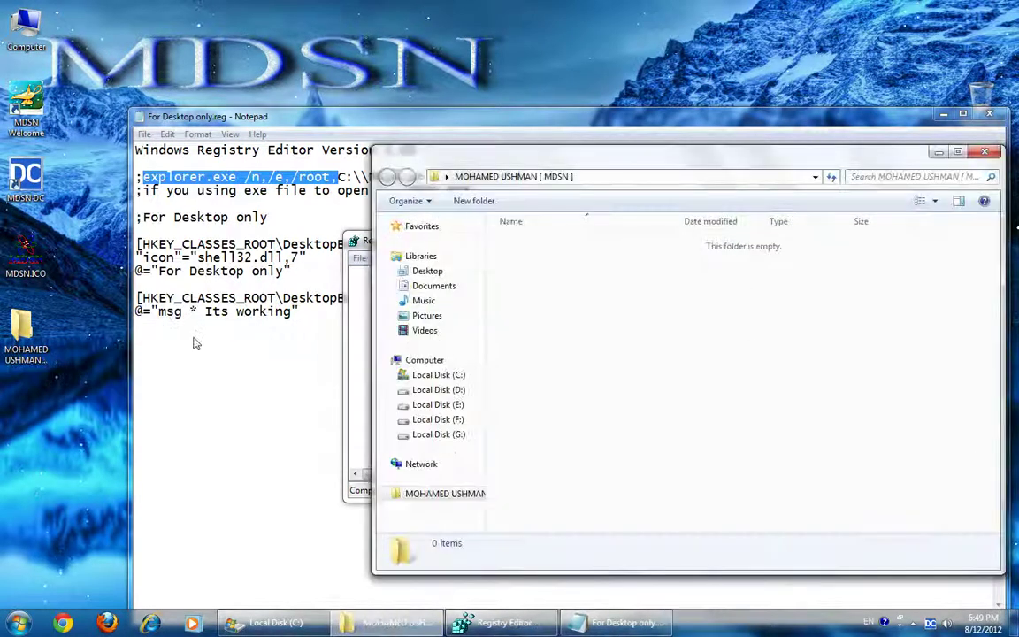
click(985, 154)
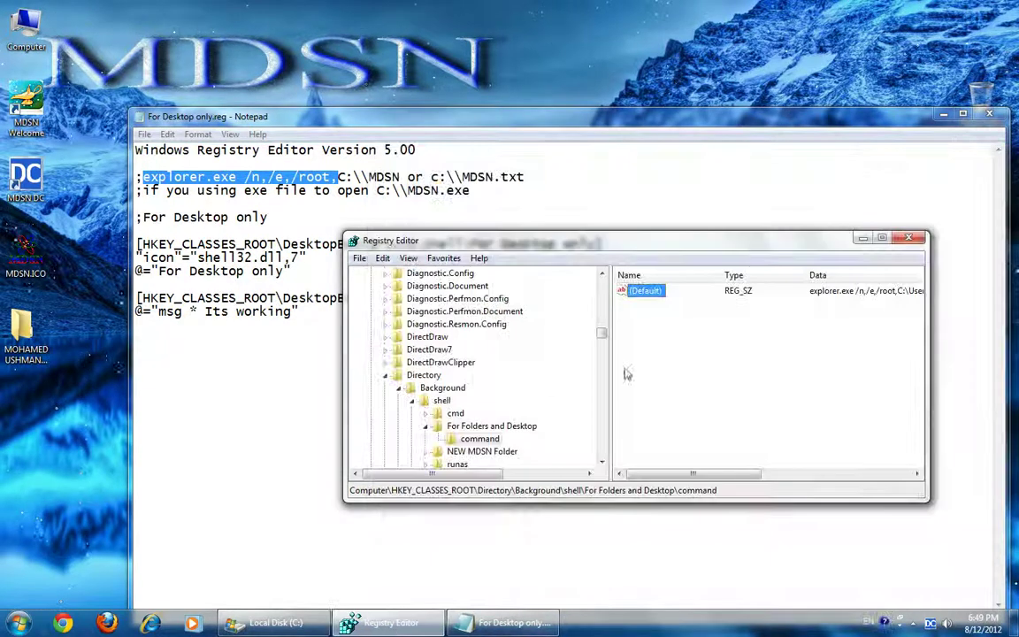
Test the For Folders and Desktop command inside Local Disk (C:), reached through the new desktop folder, and close both folder windows.
double_click(27, 340)
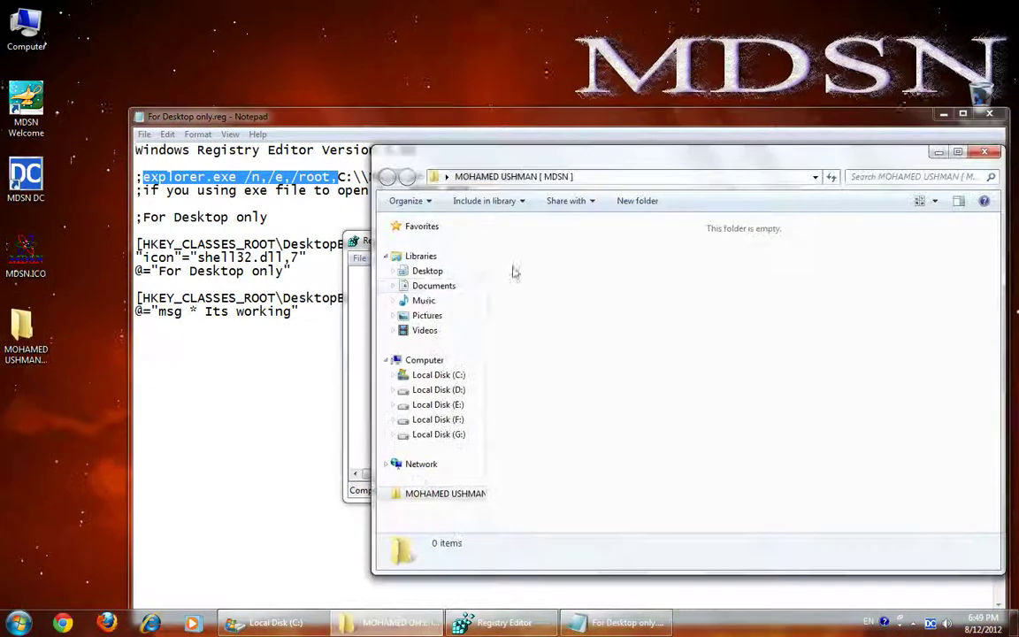
click(439, 375)
right_click(551, 190)
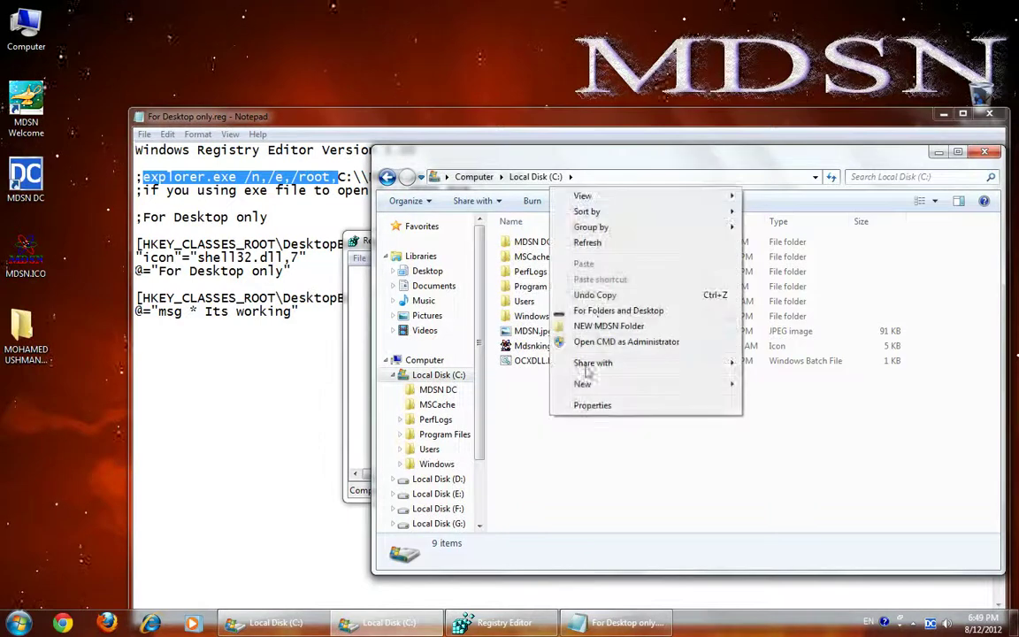
click(601, 313)
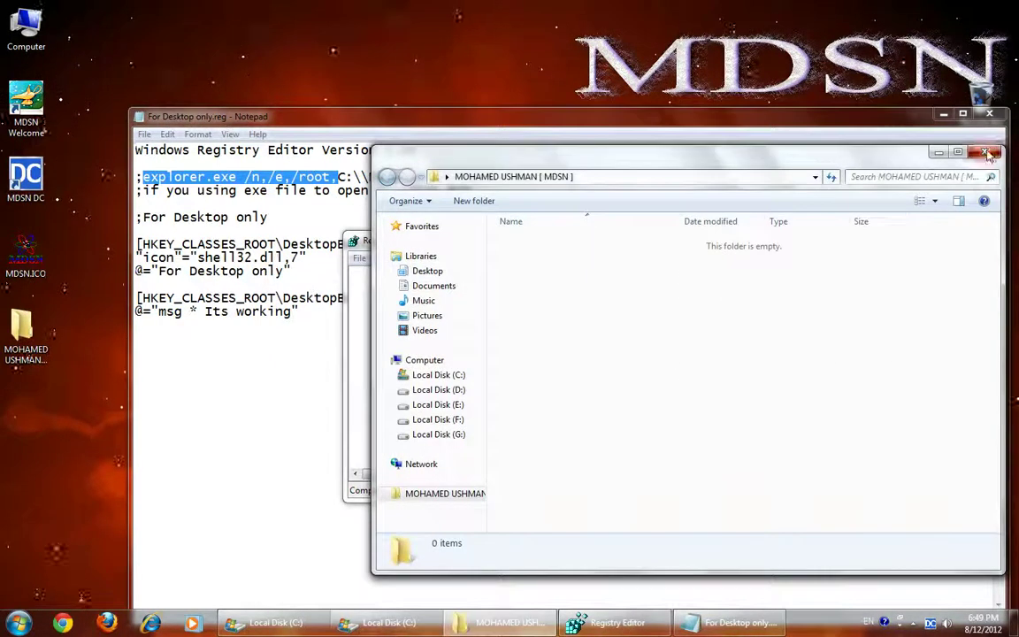
click(989, 155)
click(902, 146)
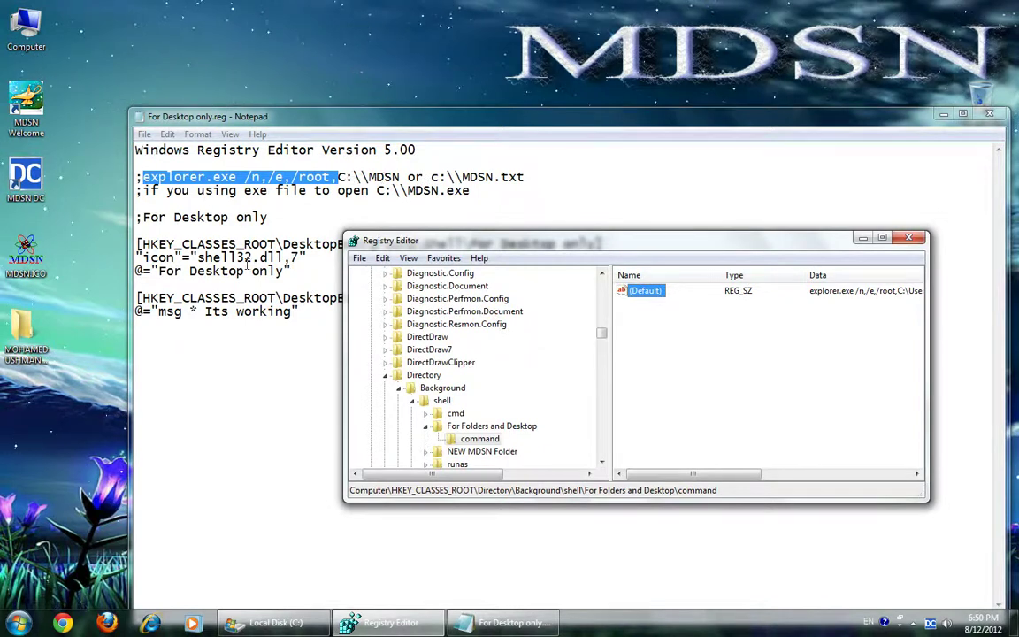
Create a new text document with its default name on the desktop and copy its path.
right_click(21, 204)
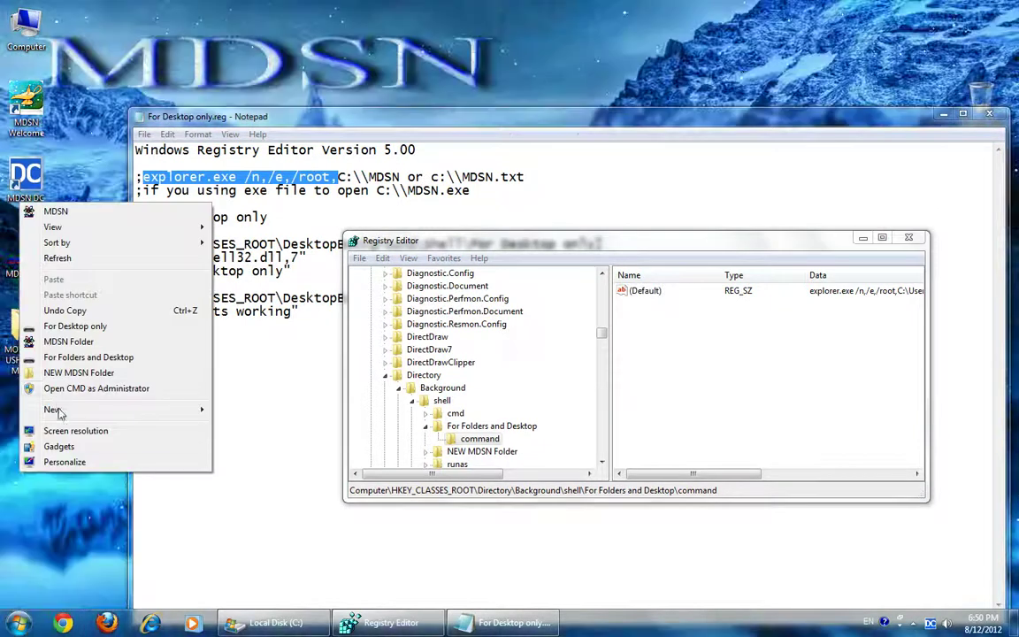
mouse_move(55, 410)
click(256, 511)
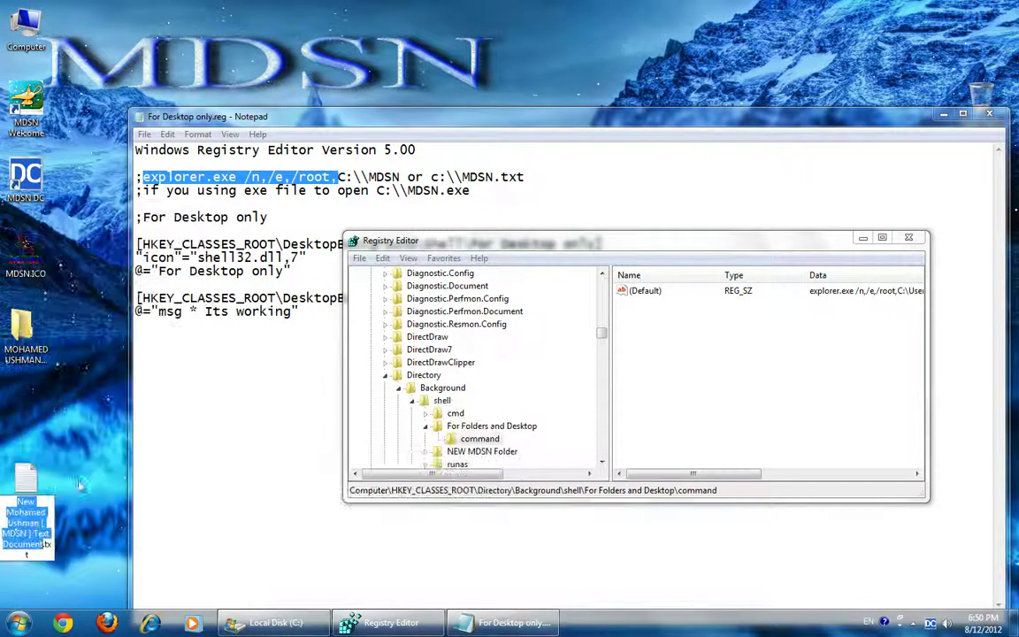
right_click(36, 489)
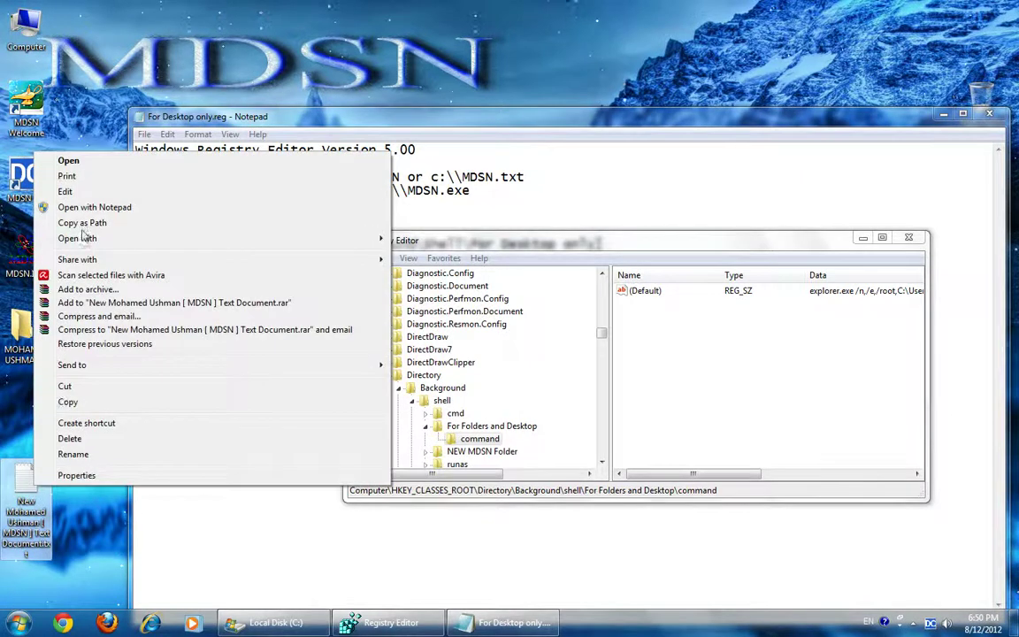
key(Escape)
Replace the folder path after "explorer.exe /n,/e,/root," in the command key's (Default) string with the text document's copied path.
double_click(645, 290)
click(509, 376)
key(shift+End)
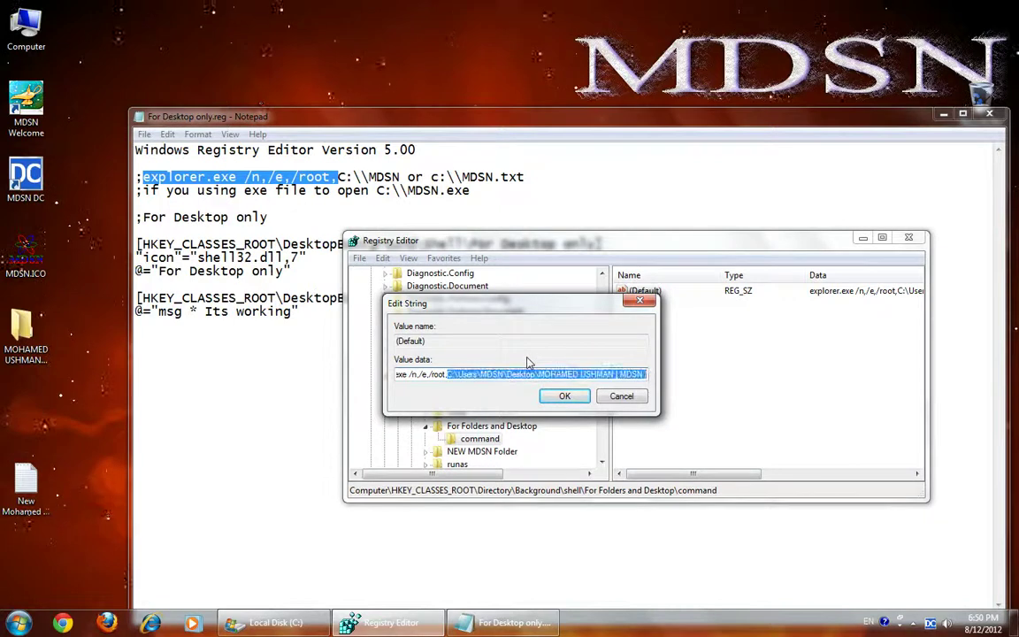
key(ctrl+v)
click(564, 395)
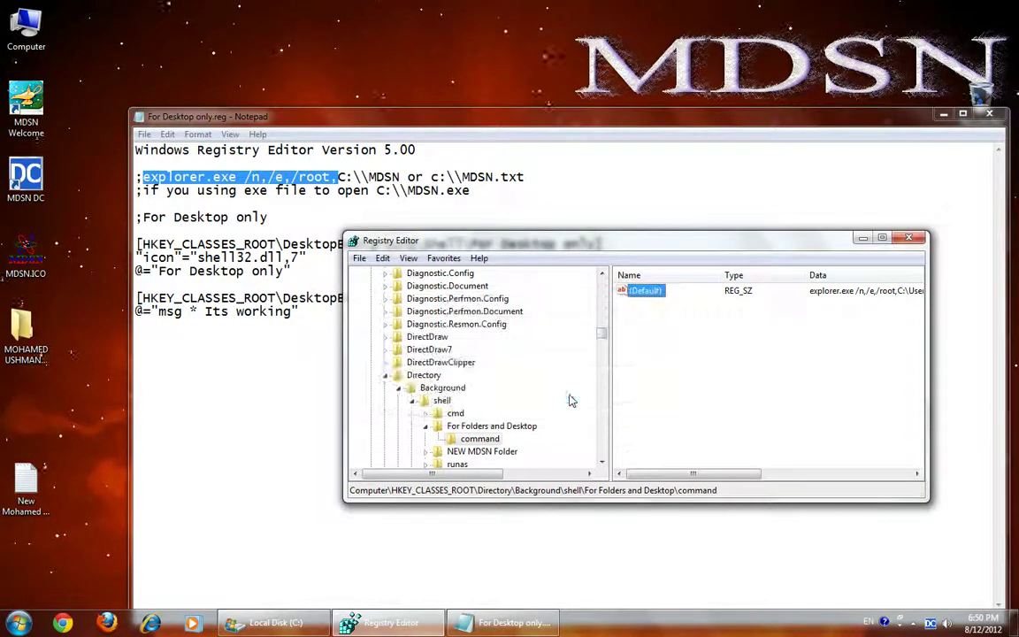
Test the For Folders and Desktop command from the desktop and close the text document it opens.
right_click(64, 423)
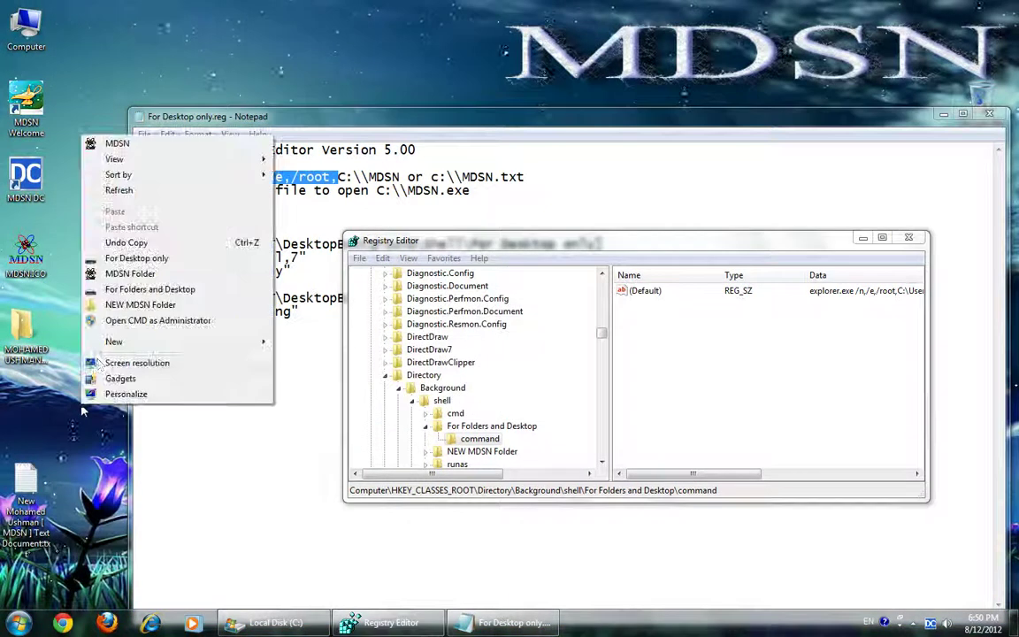
click(110, 289)
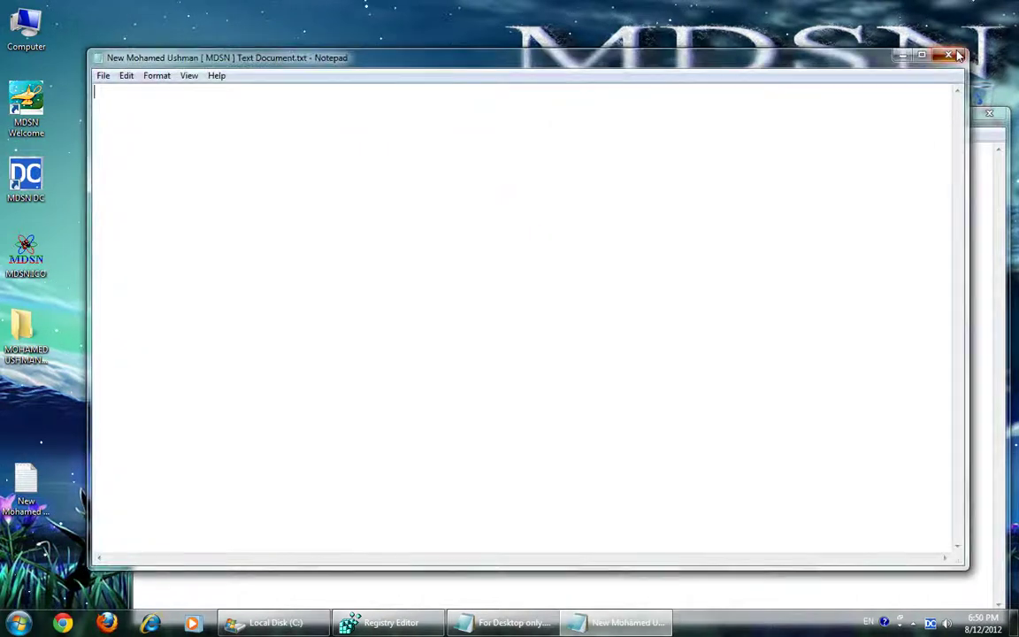
click(959, 55)
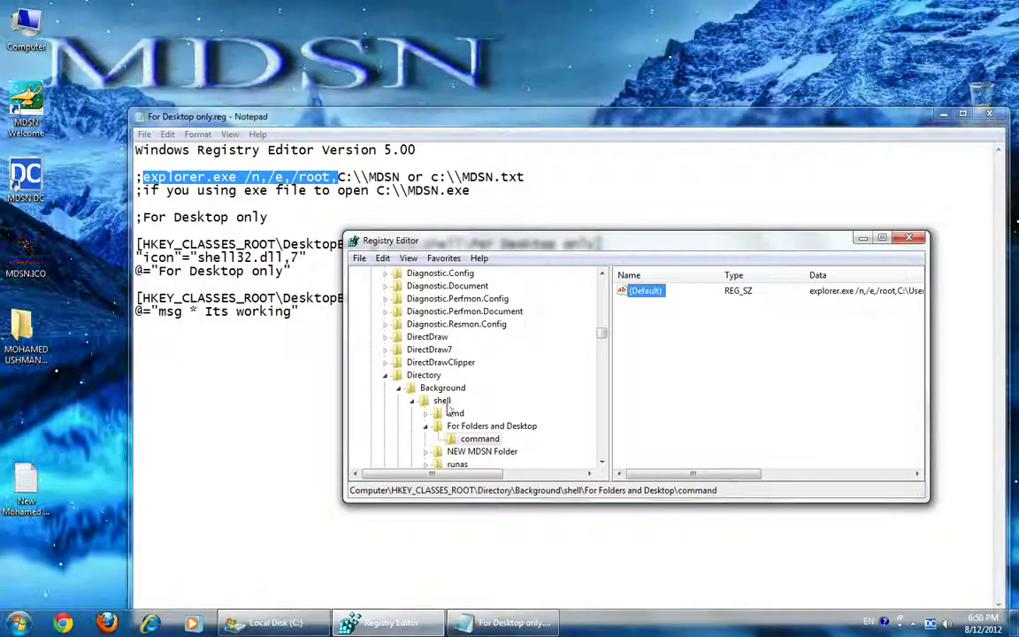
Add a string value named POSITION with data TOP to the For Folders and Desktop key and check the desktop context menu.
click(493, 427)
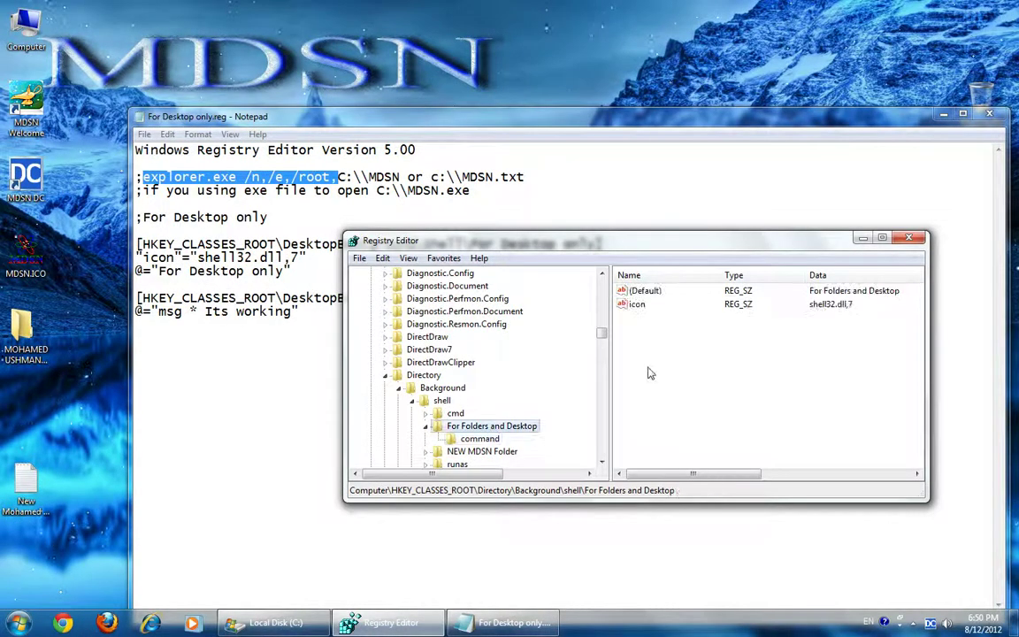
right_click(642, 363)
mouse_move(673, 369)
click(750, 391)
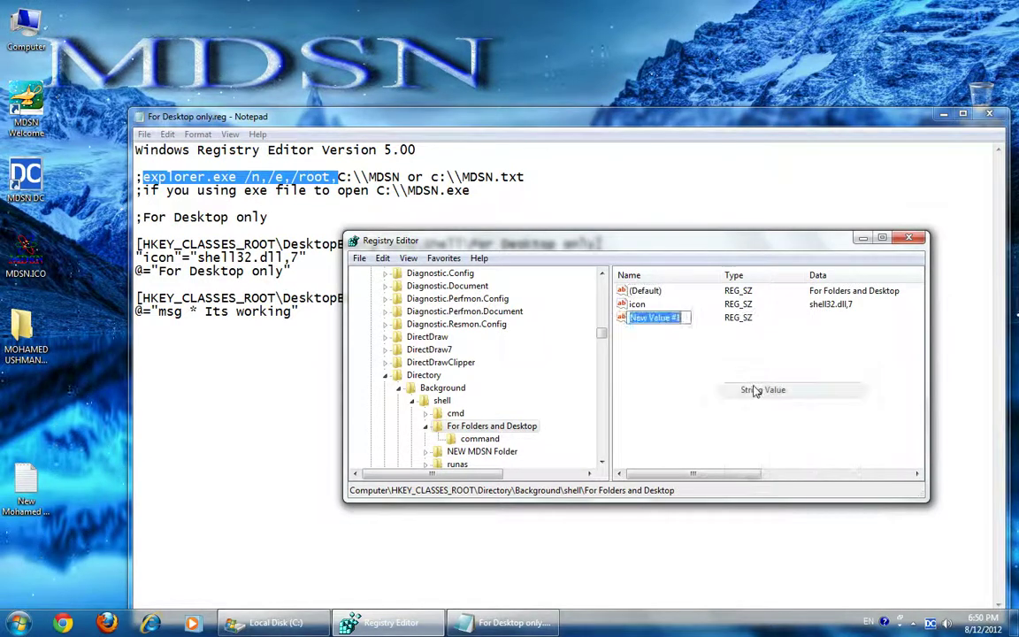
text(POSITION)
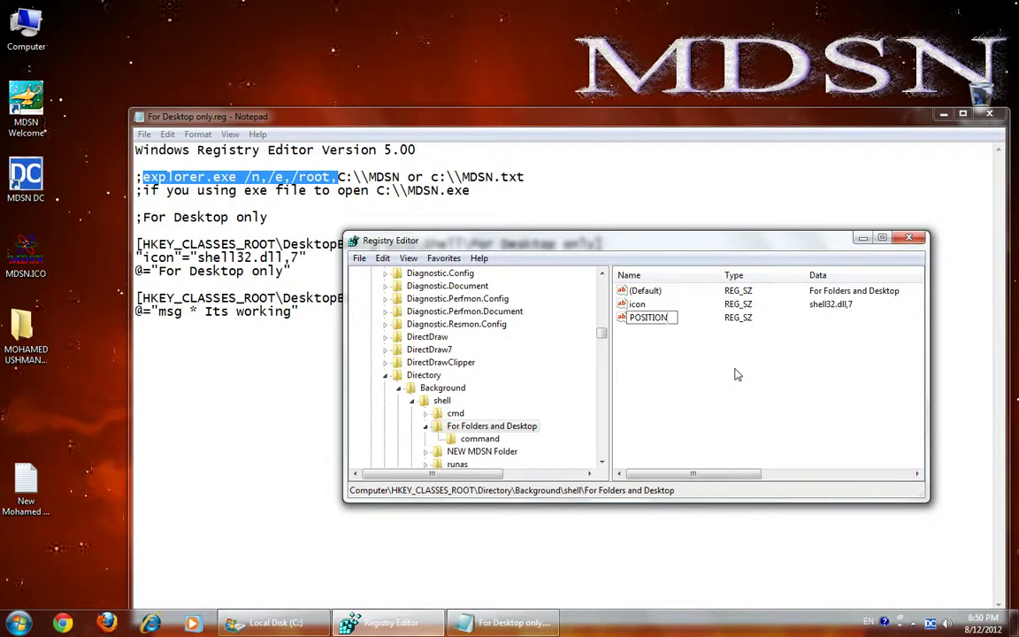
key(Return)
key(Return)
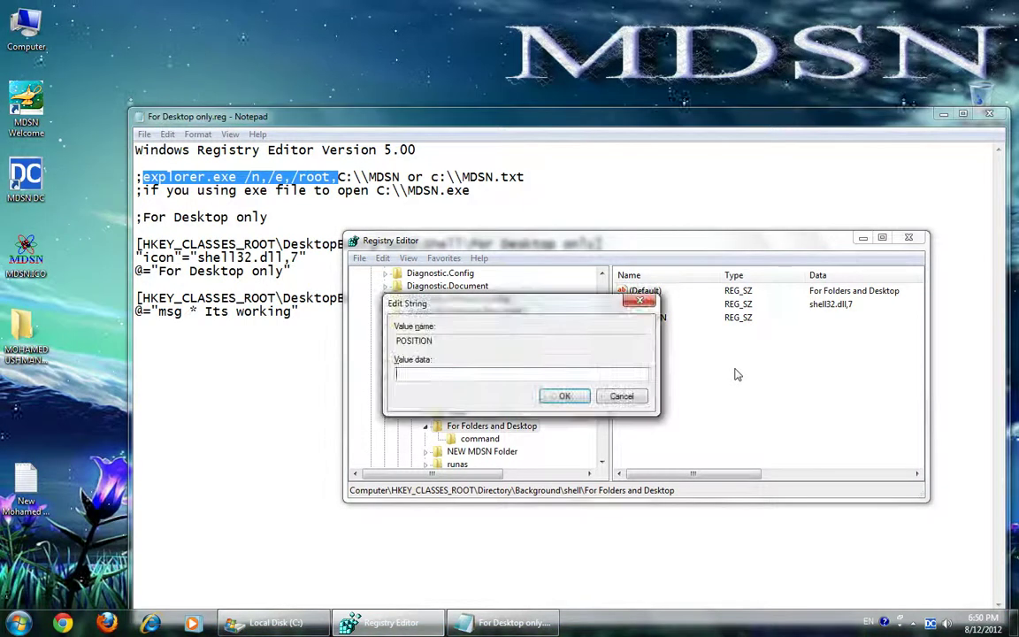
key(Return)
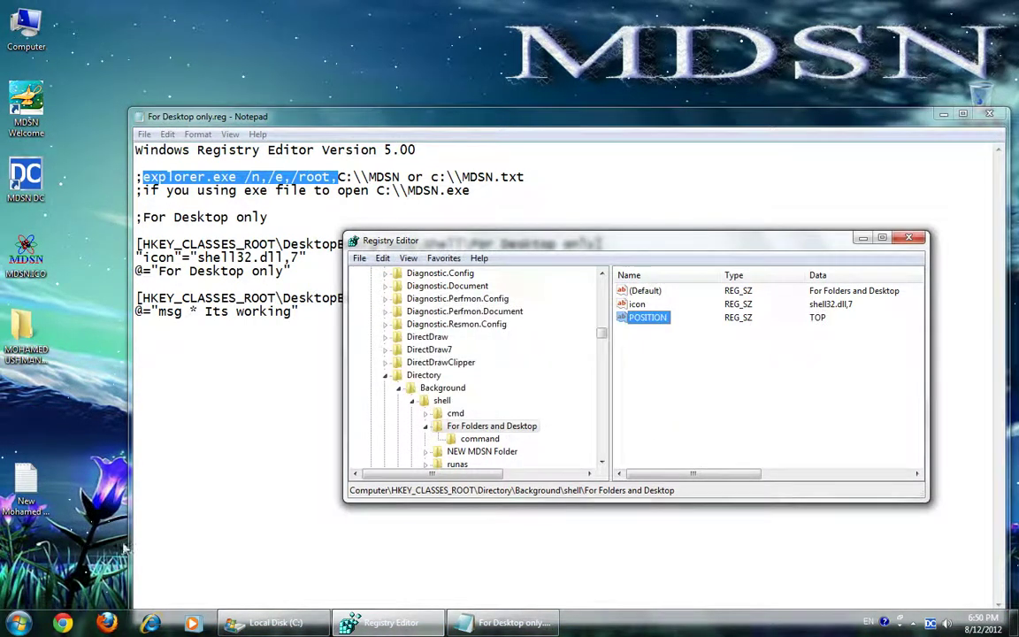
right_click(87, 148)
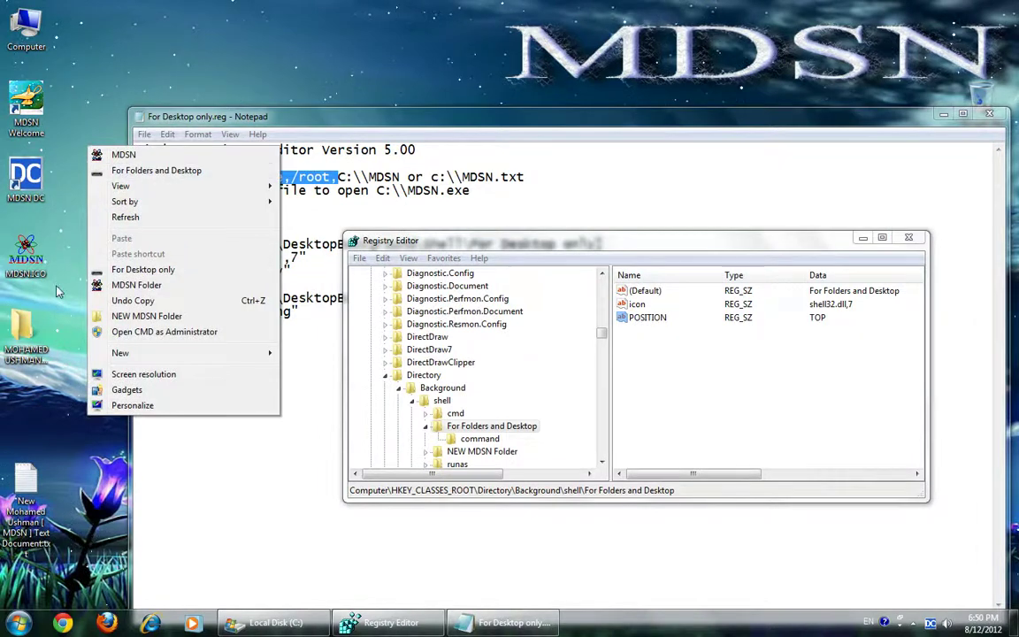
click(35, 389)
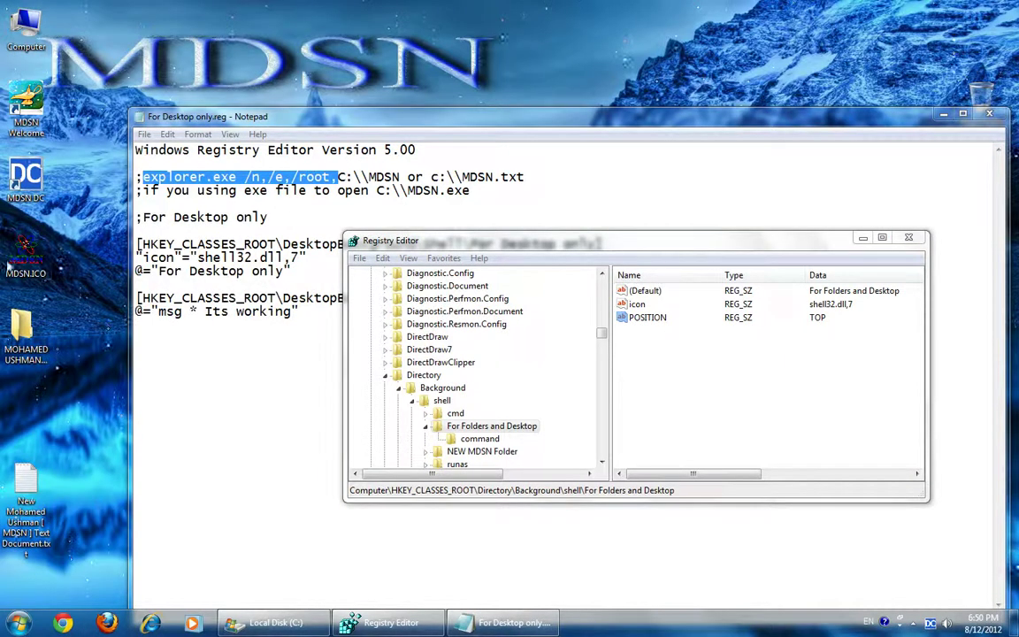
Set the For Folders and Desktop key's icon value to the copied path of MDSN.ICO and check the desktop context menu.
shift+right_click(20, 250)
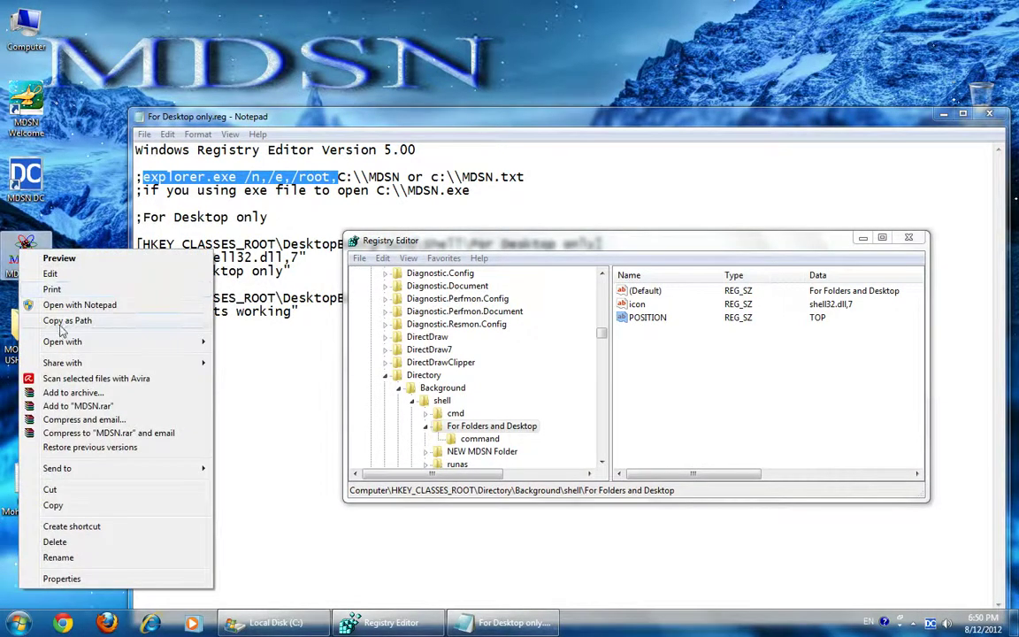
click(66, 320)
double_click(637, 303)
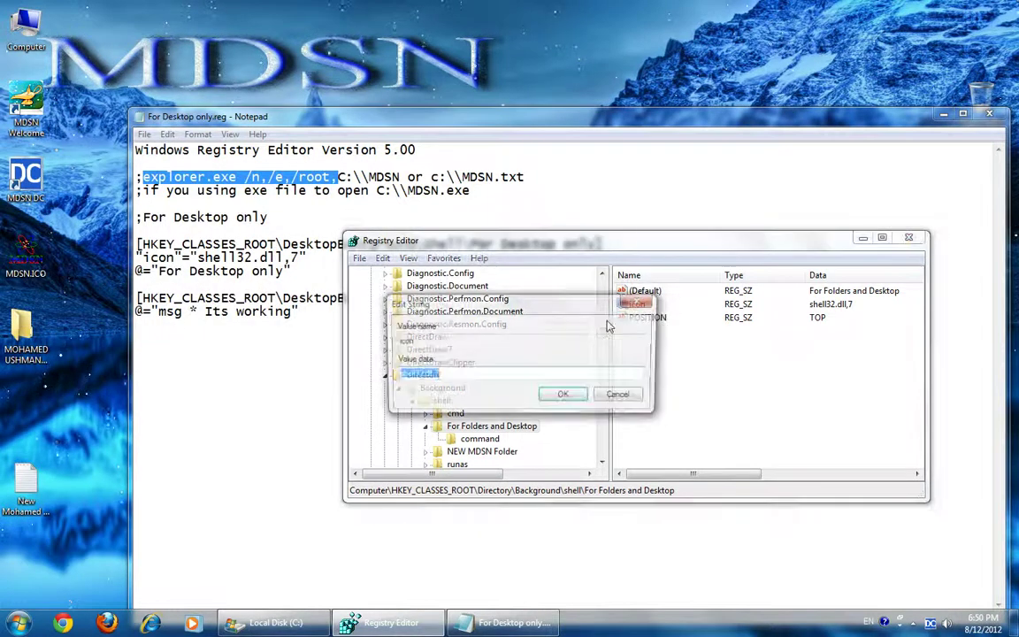
key(ctrl+v)
key(Return)
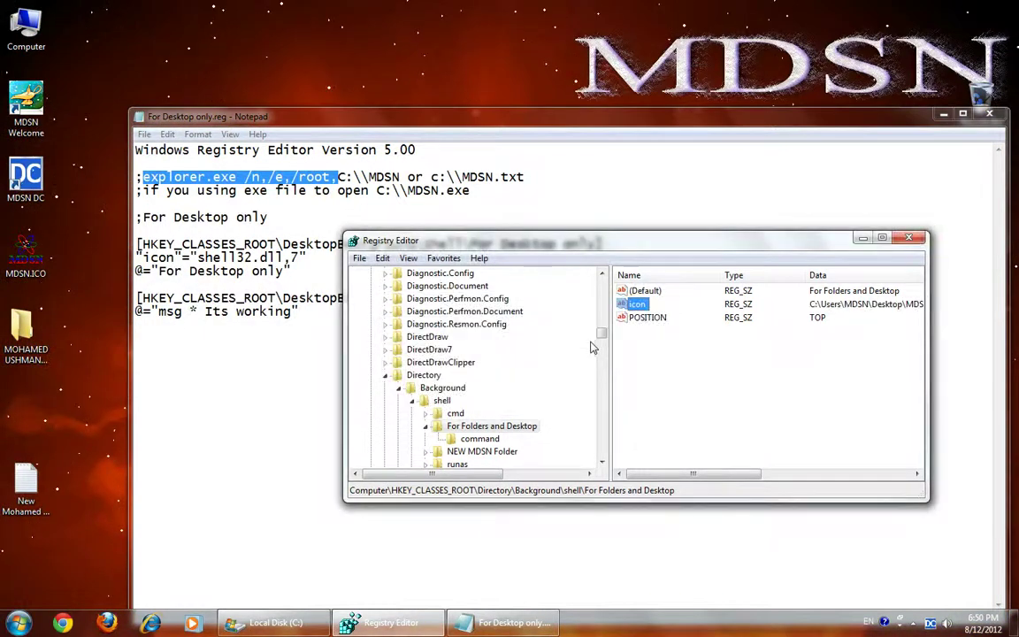
right_click(88, 392)
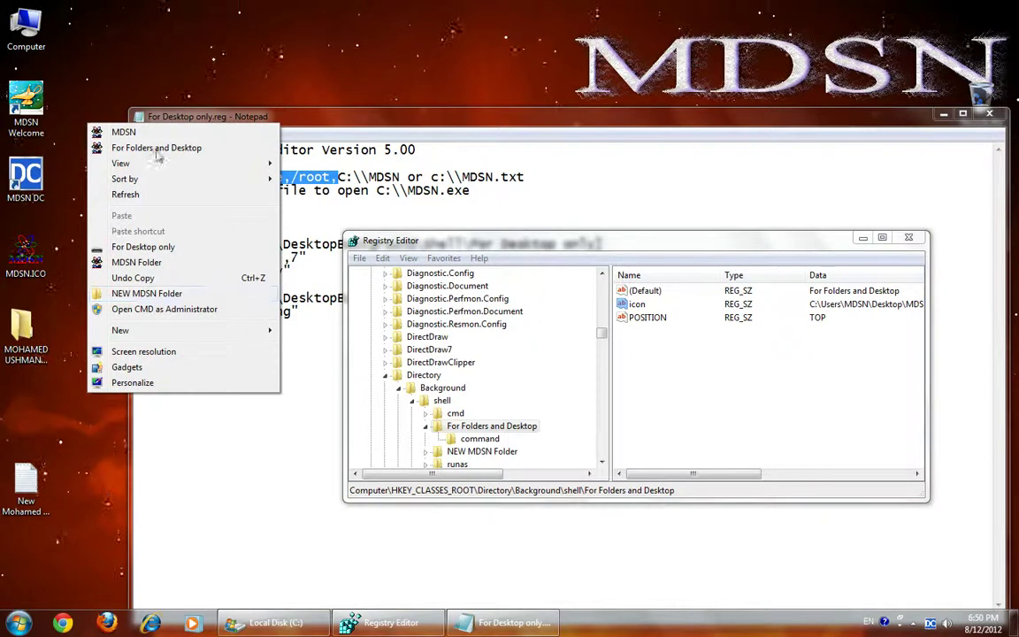
Change the new desktop folder's icon to the memory chip from SHELL32.dll and apply the folder properties.
click(25, 329)
right_click(25, 332)
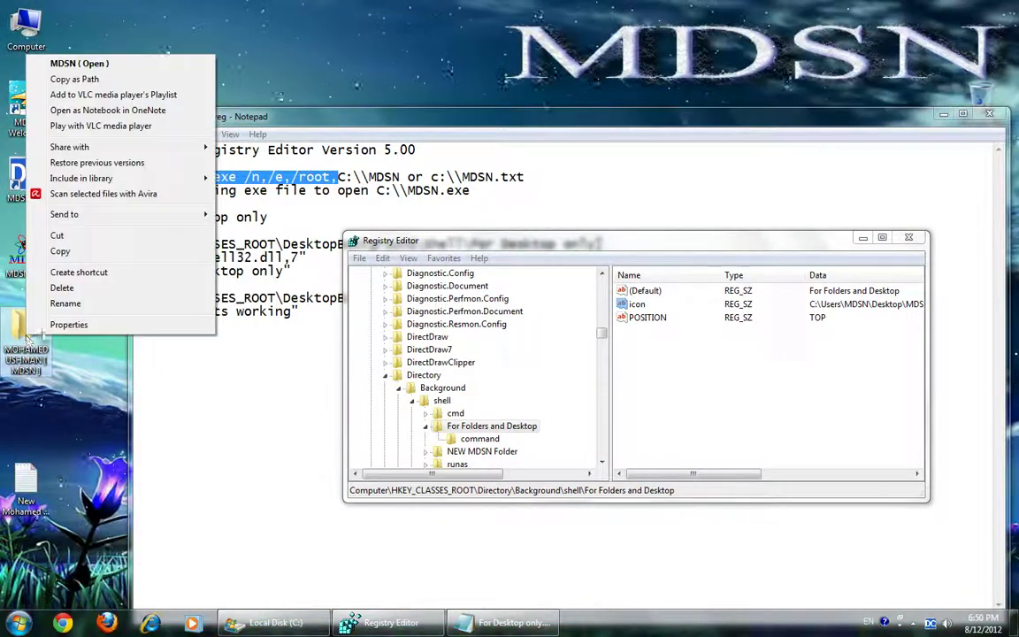
click(74, 328)
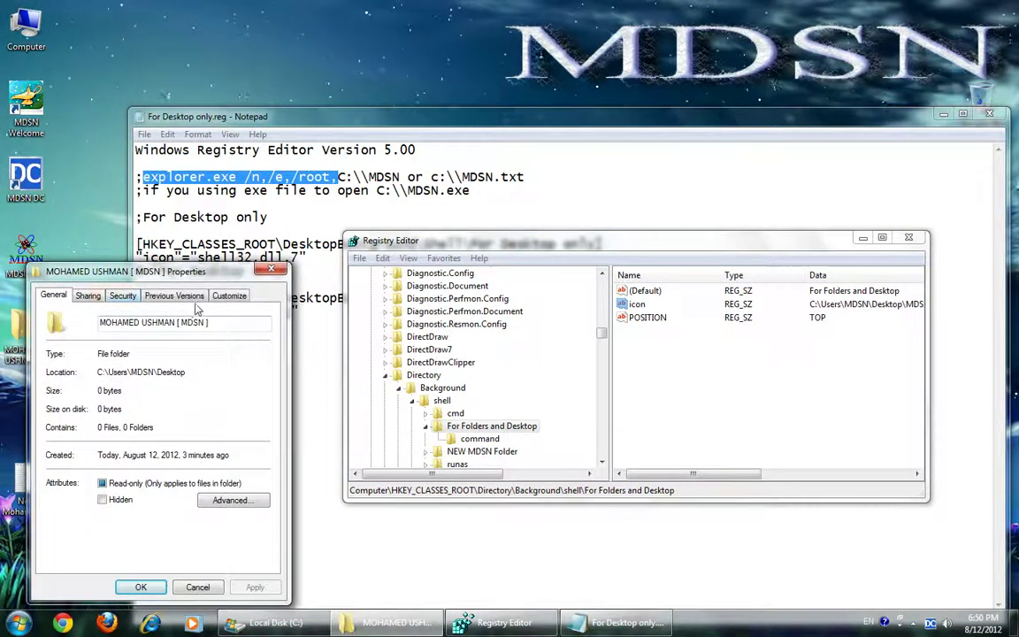
click(228, 295)
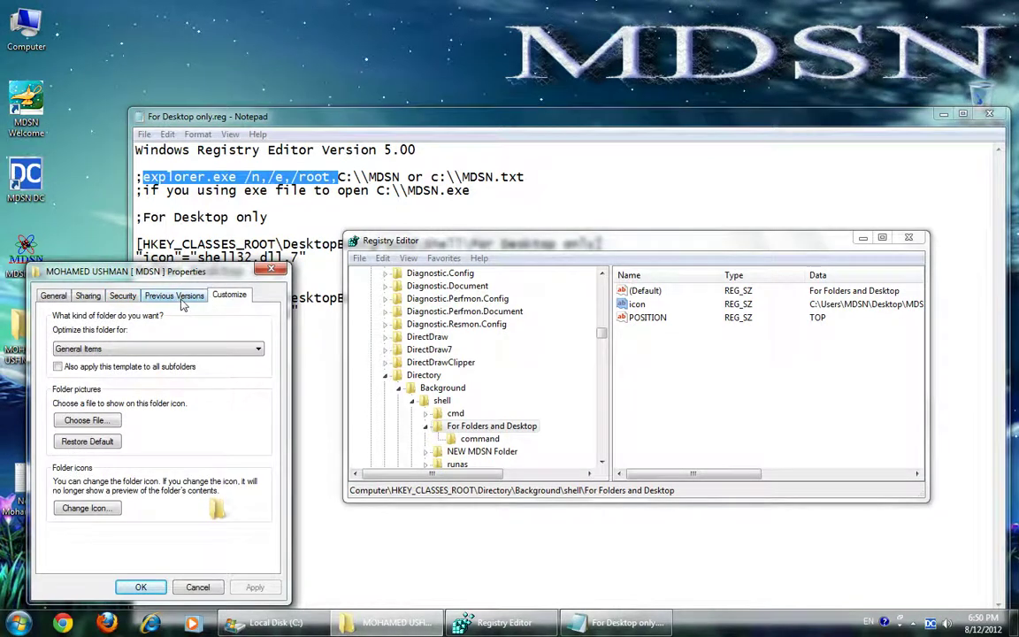
click(88, 508)
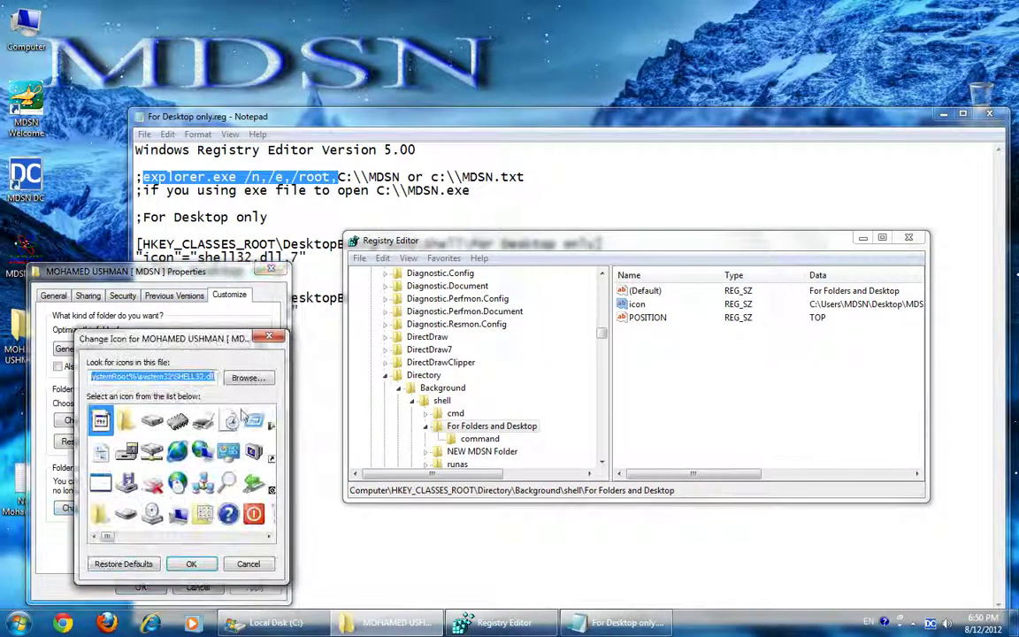
click(246, 378)
click(563, 253)
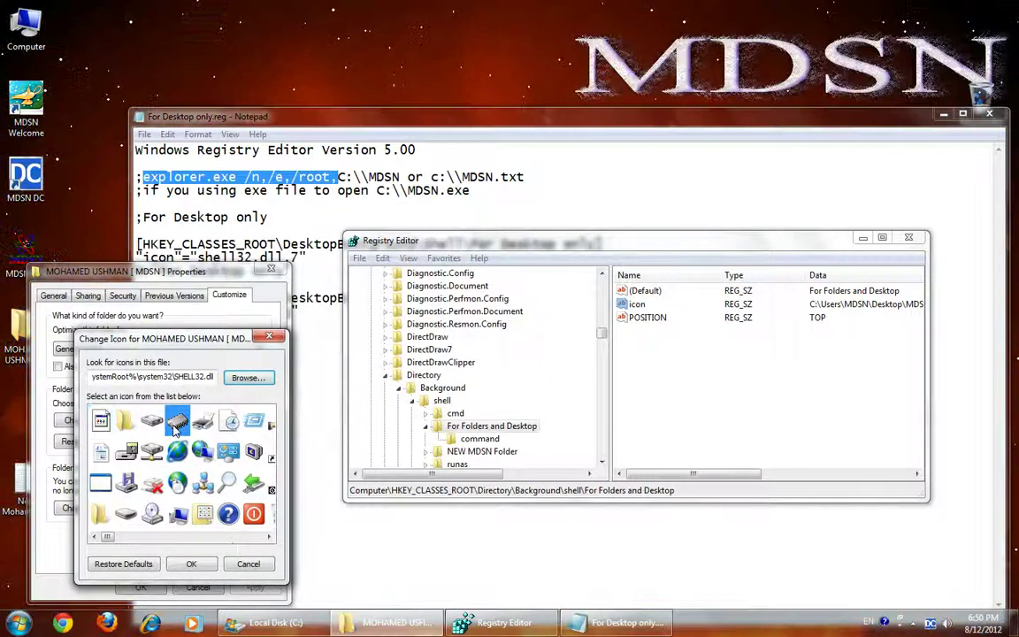
click(193, 564)
click(255, 587)
click(145, 585)
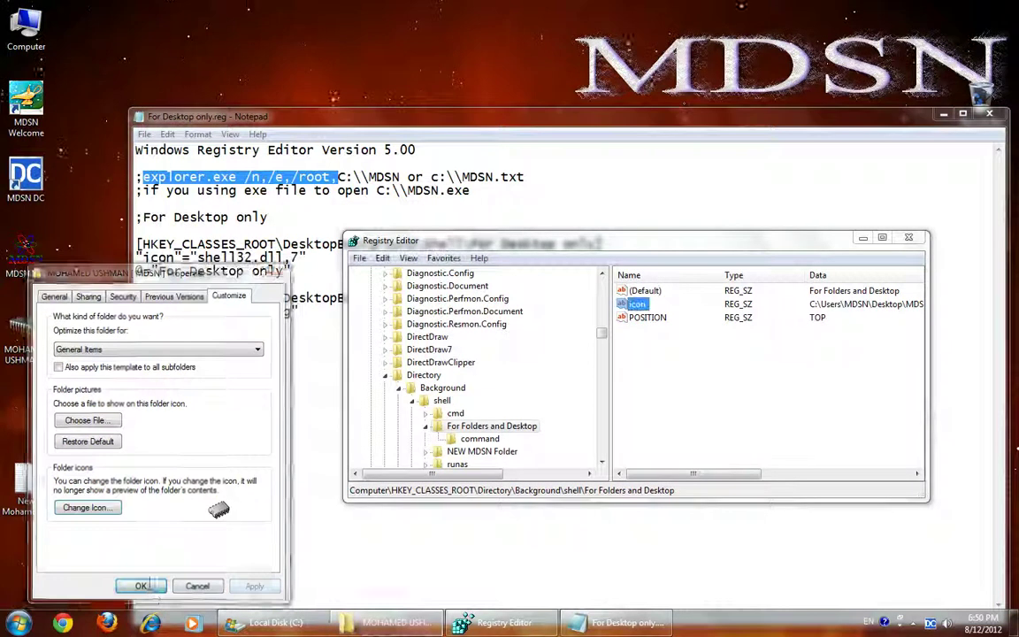
Open the desktop folder's desktop.ini, copy the IconResource value "C:\Windows\system32\SHELL32.dll,12", and close the file and folder.
double_click(23, 305)
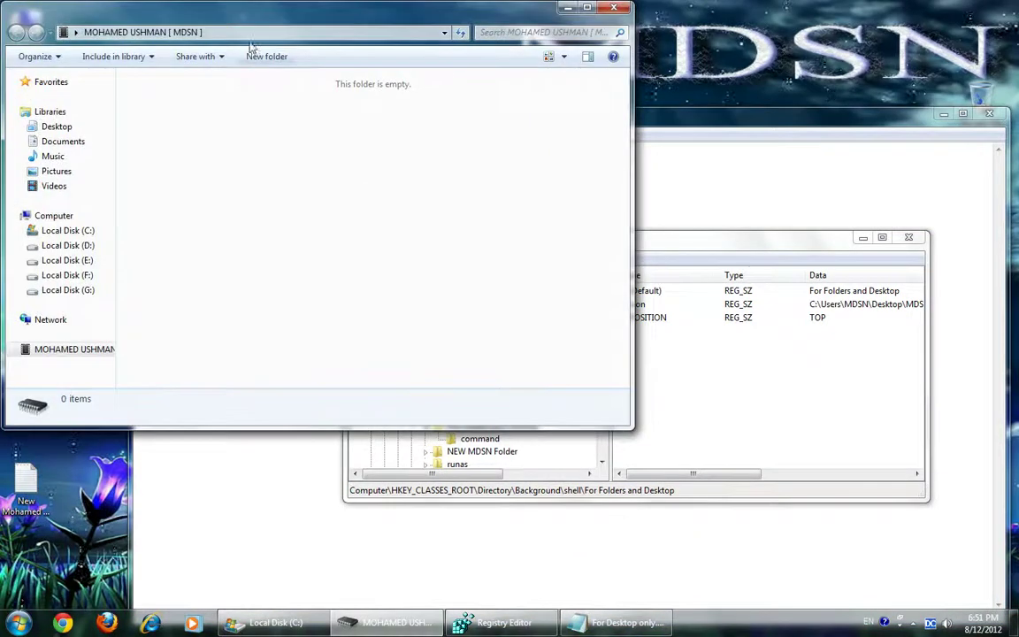
click(255, 33)
key(End)
text(\)
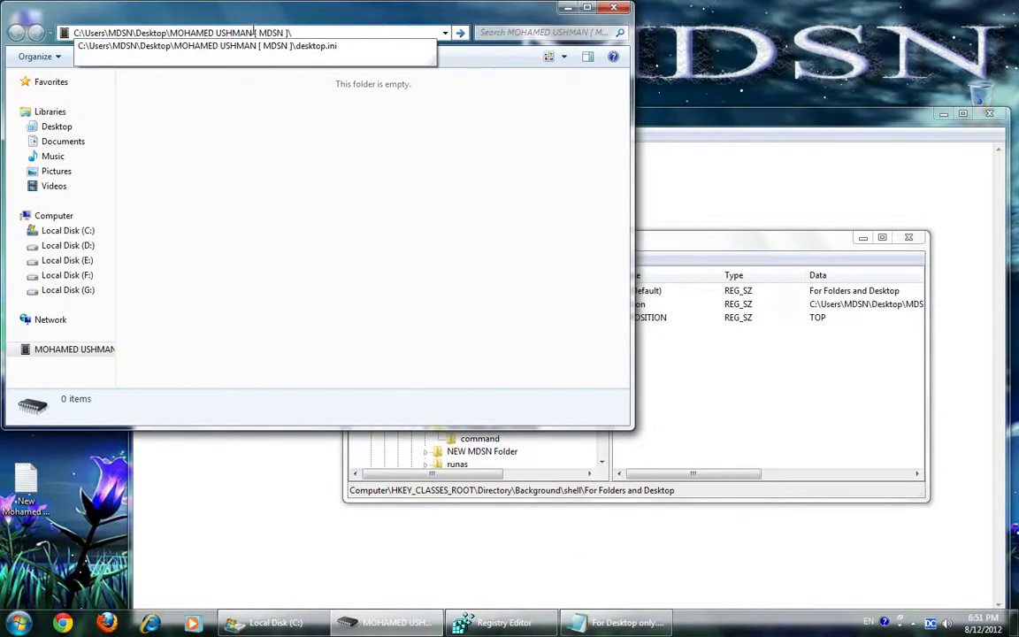
text(D)
key(Down)
key(Return)
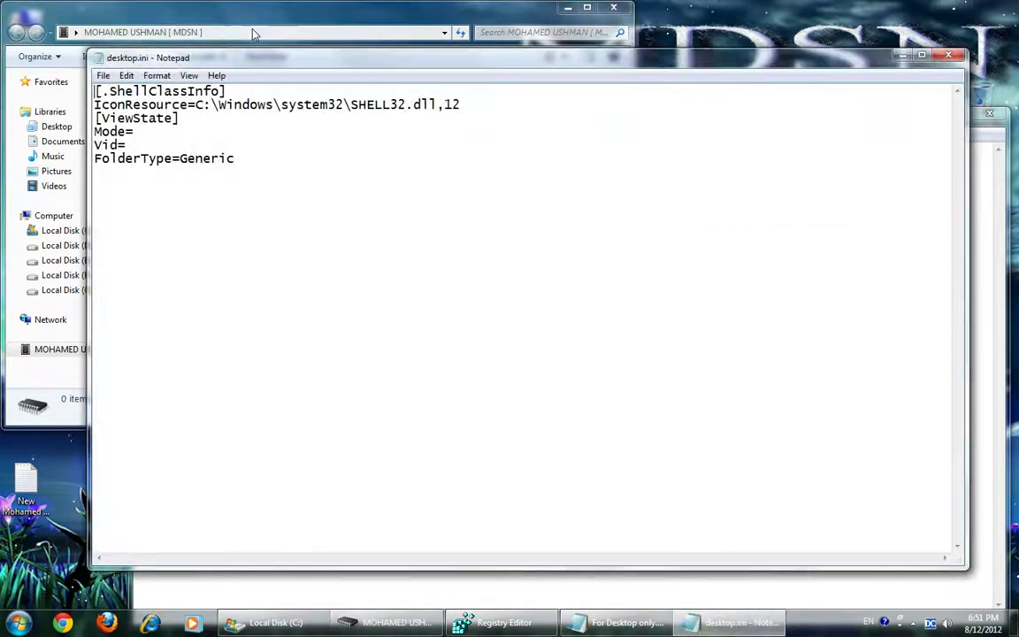
drag(327, 104, 457, 105)
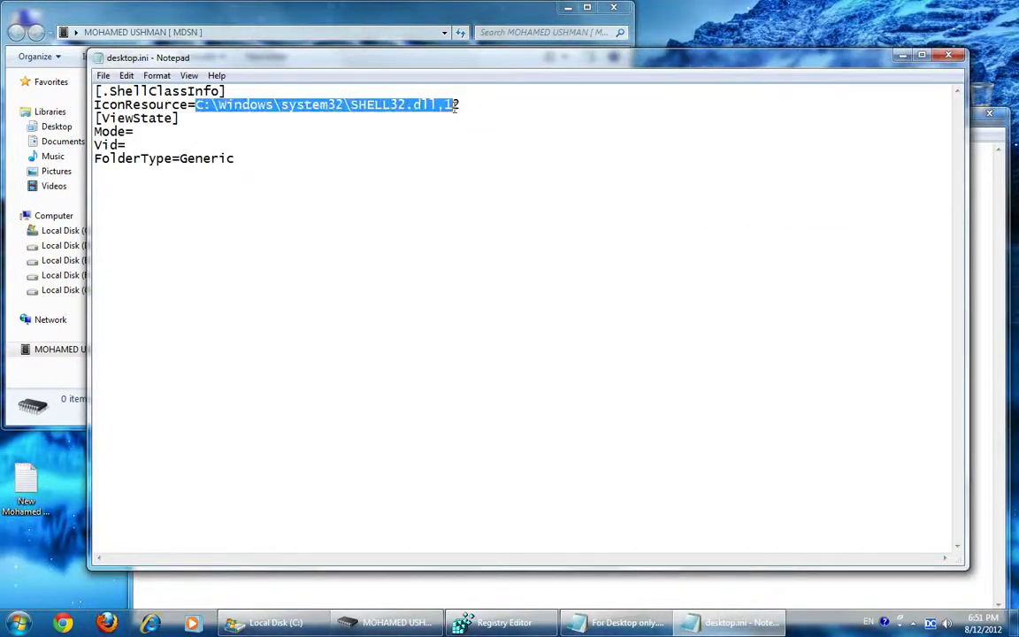
click(948, 56)
click(613, 7)
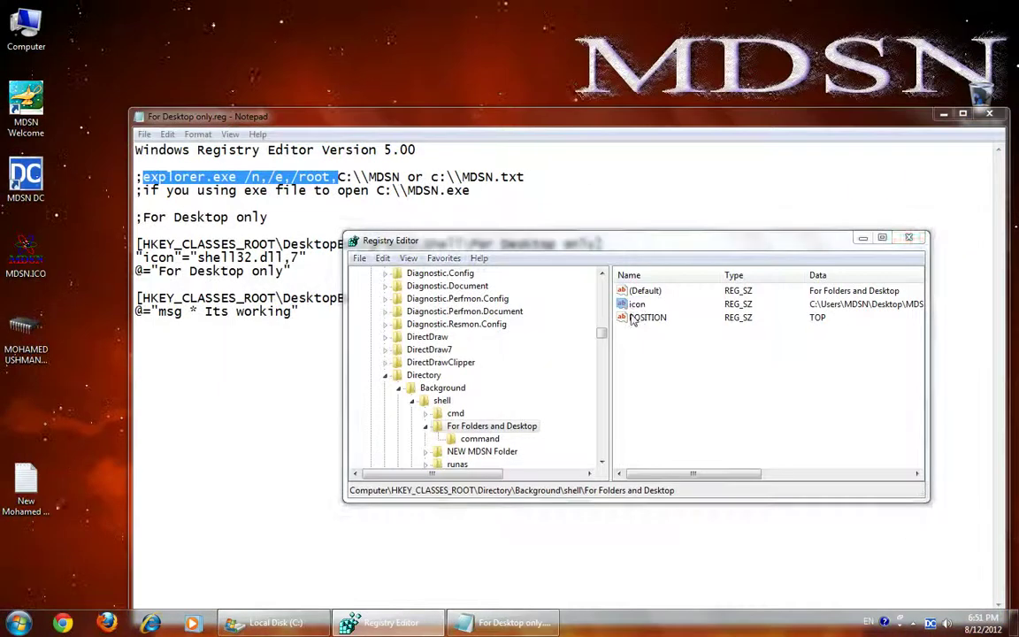
Set the For Folders and Desktop key's icon value to C:\Windows\system32\SHELL32.dll,12 and try its entry in the desktop context menu.
double_click(637, 304)
key(ctrl+v)
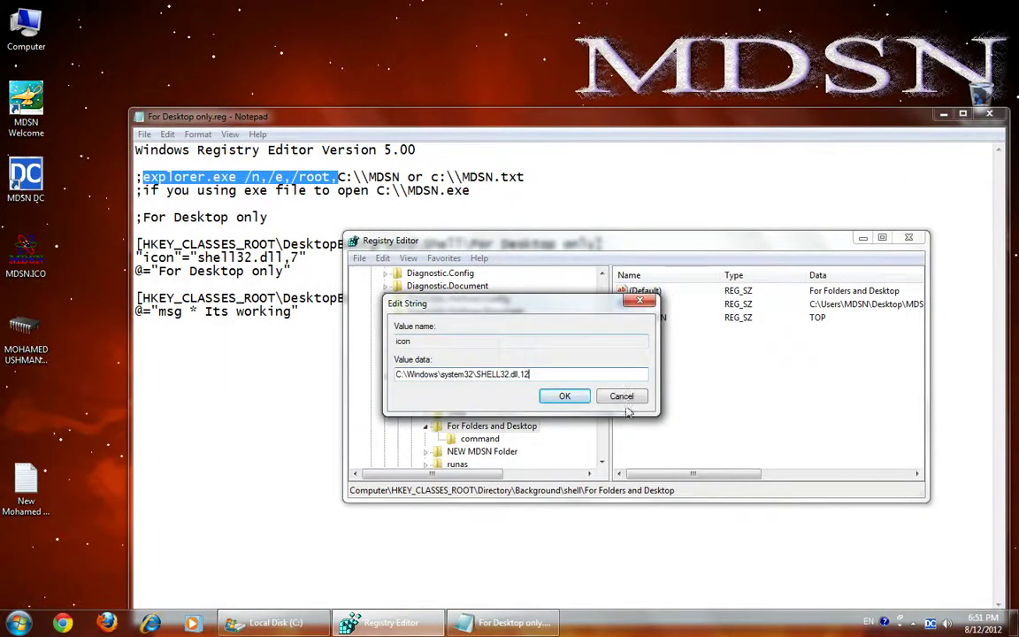
click(566, 398)
right_click(103, 385)
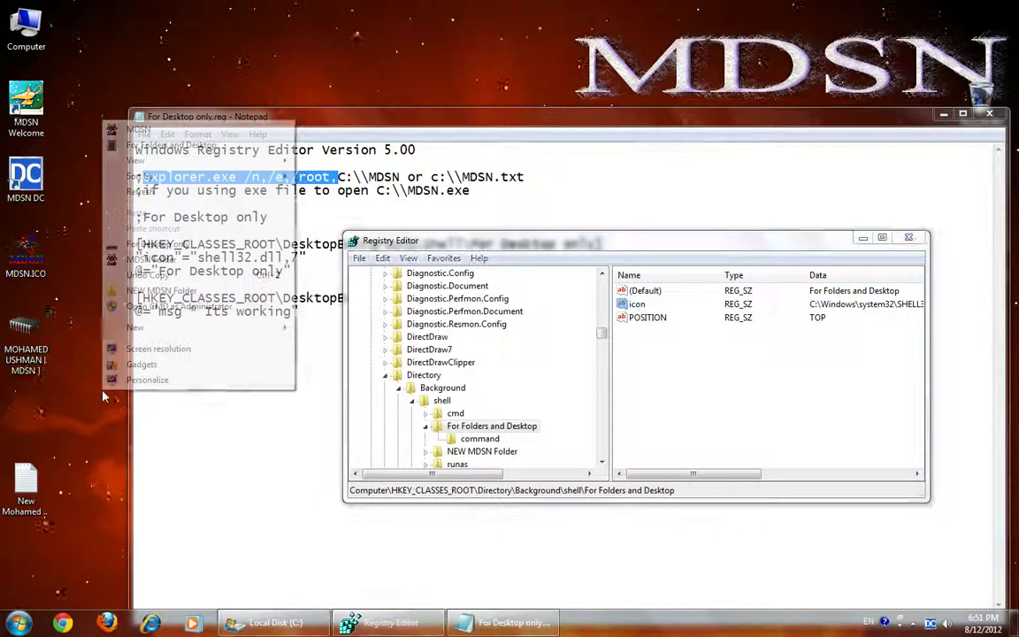
click(139, 147)
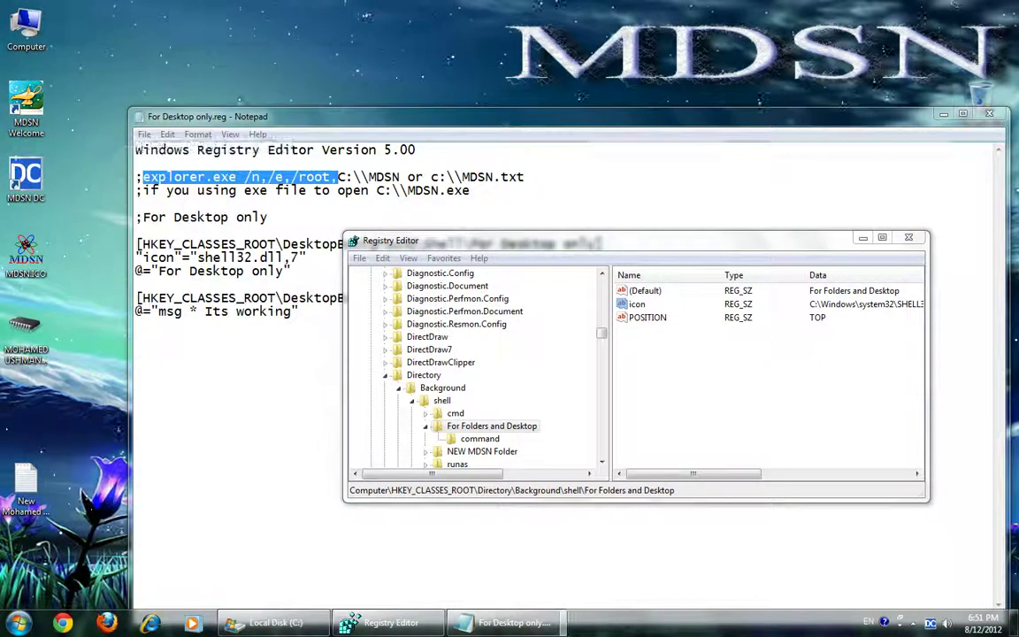
click(961, 57)
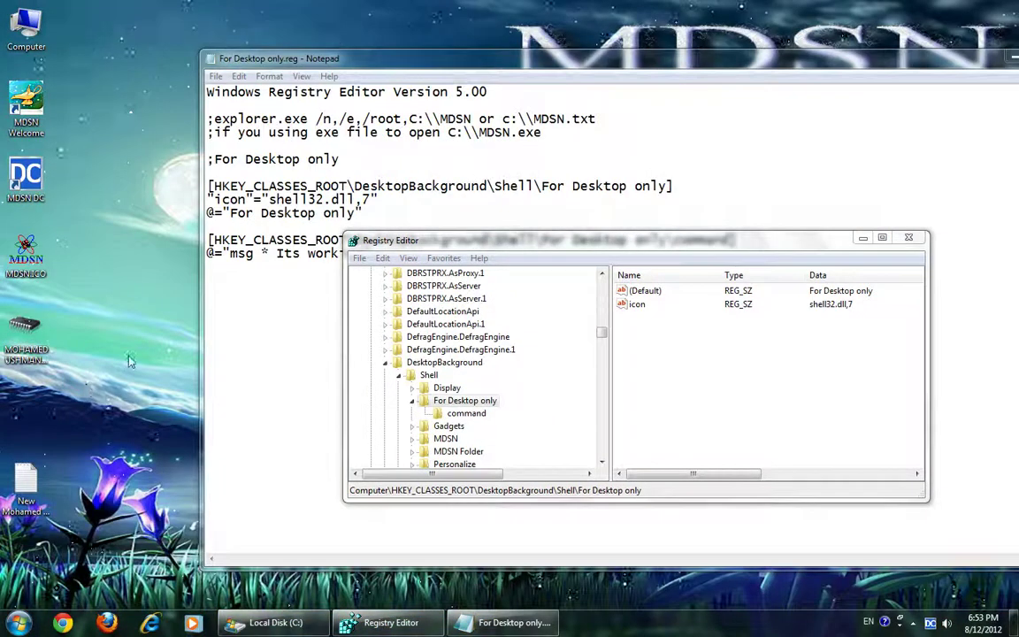
Set the default value of the For Desktop only key to 123 and check the desktop context menu.
right_click(128, 356)
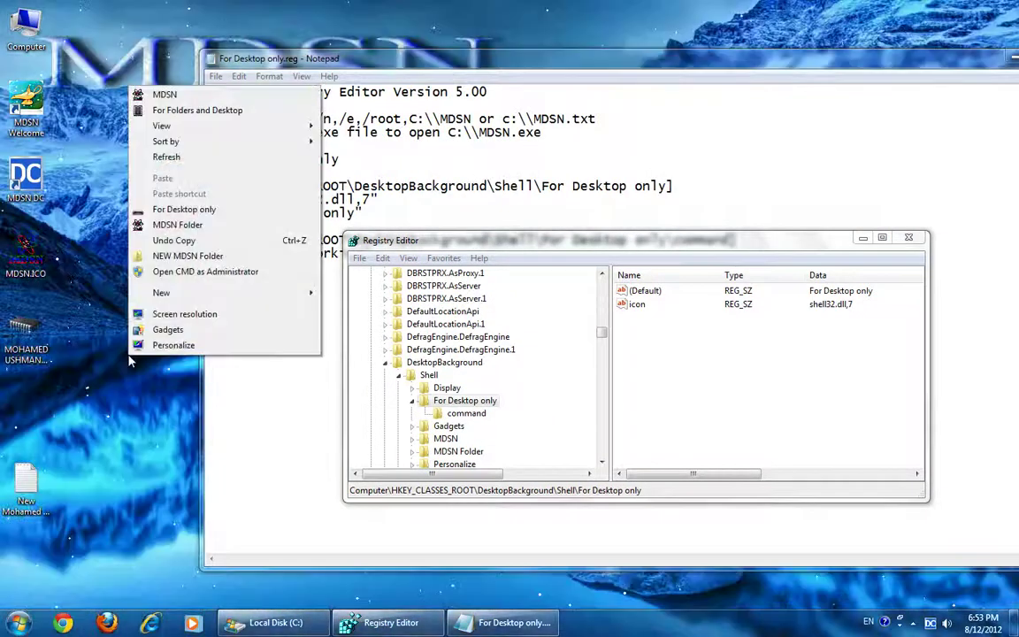
click(89, 555)
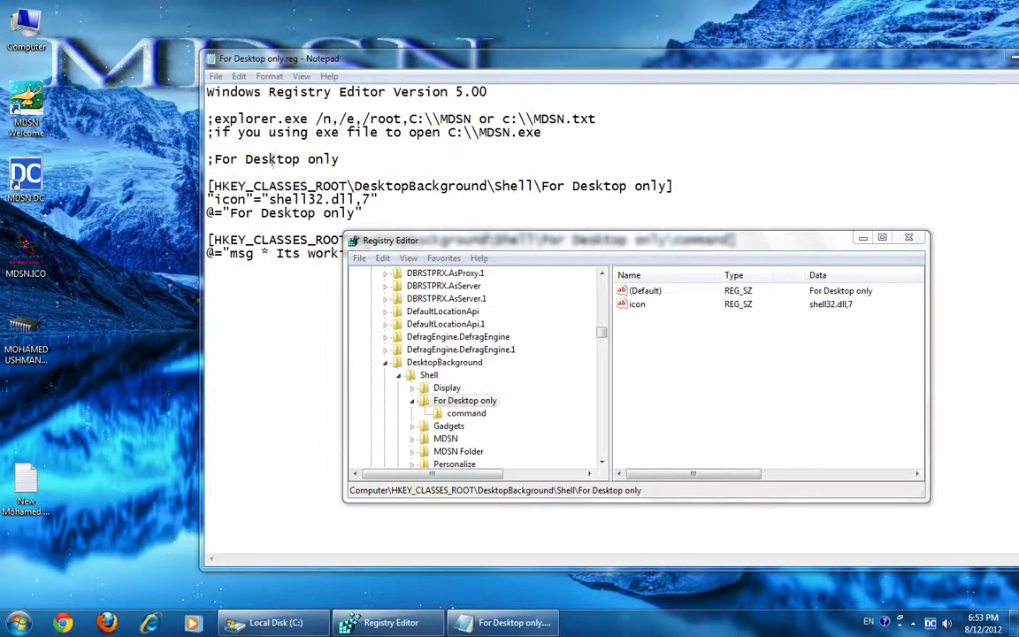
click(474, 402)
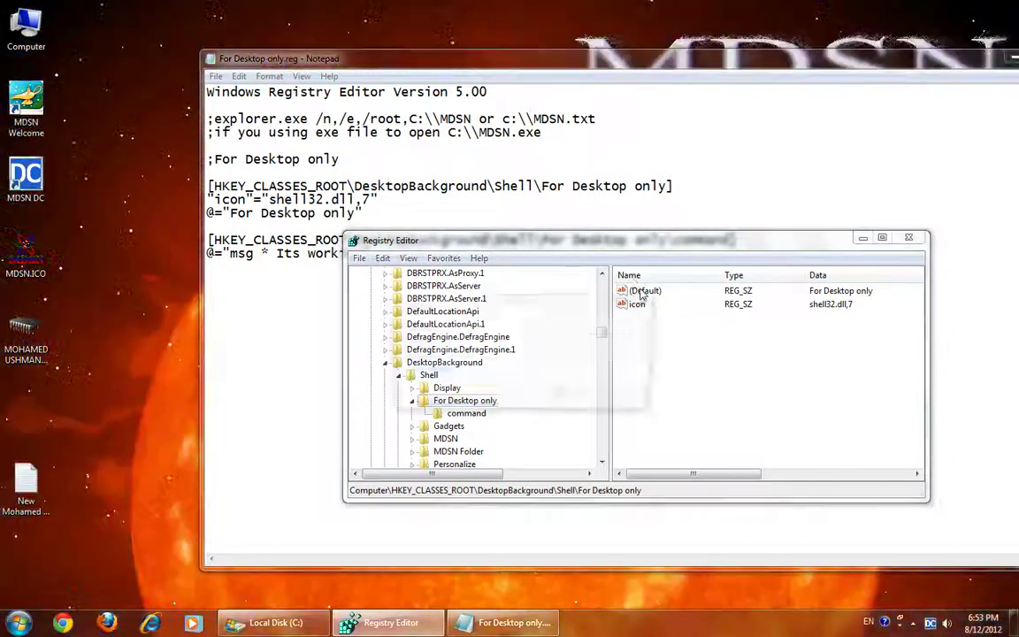
double_click(636, 294)
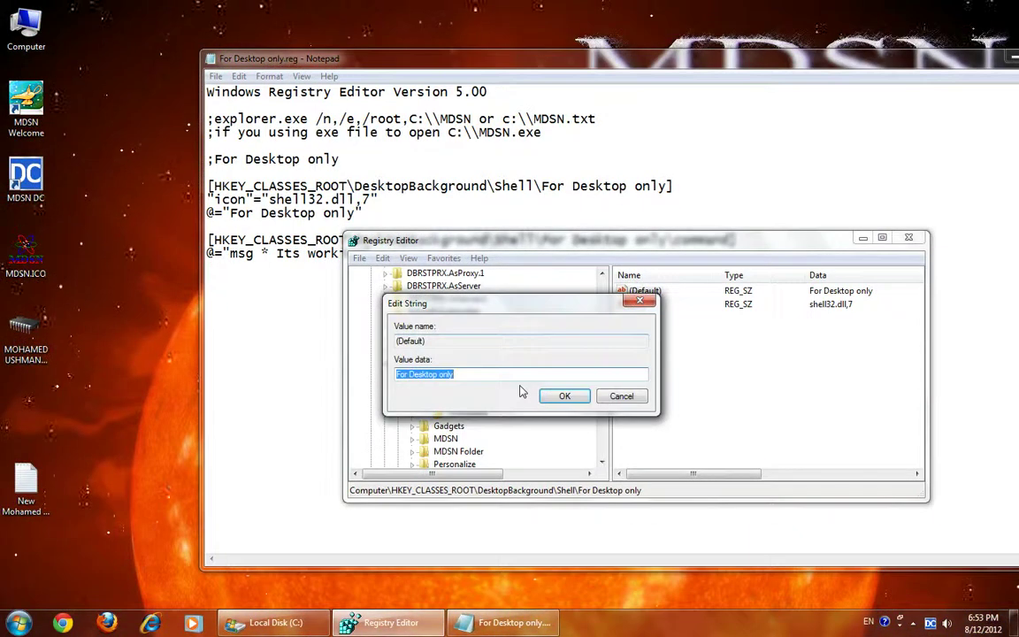
text(1)
key(Return)
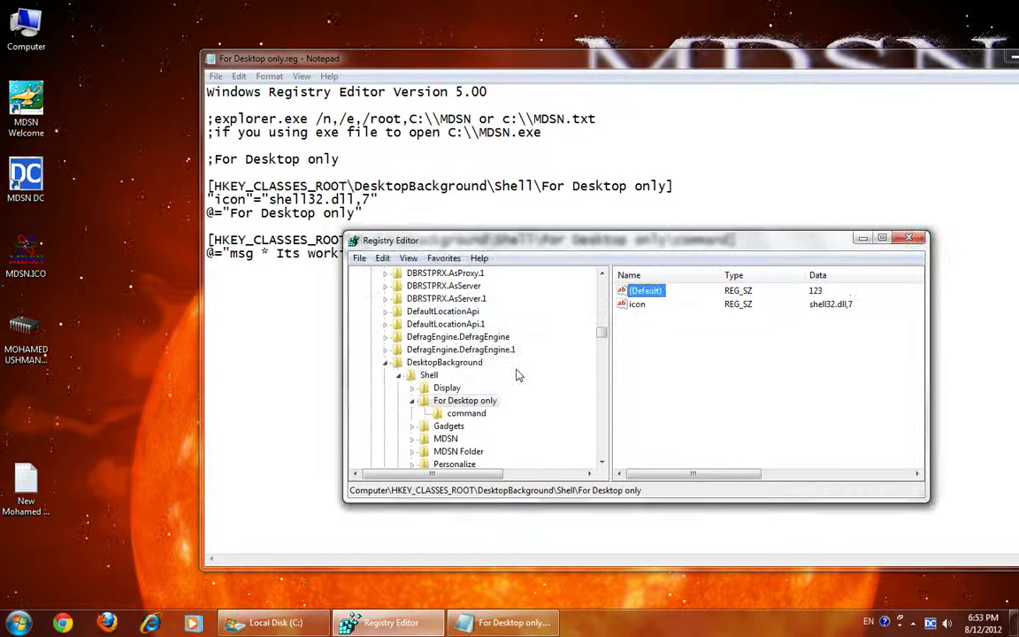
right_click(148, 304)
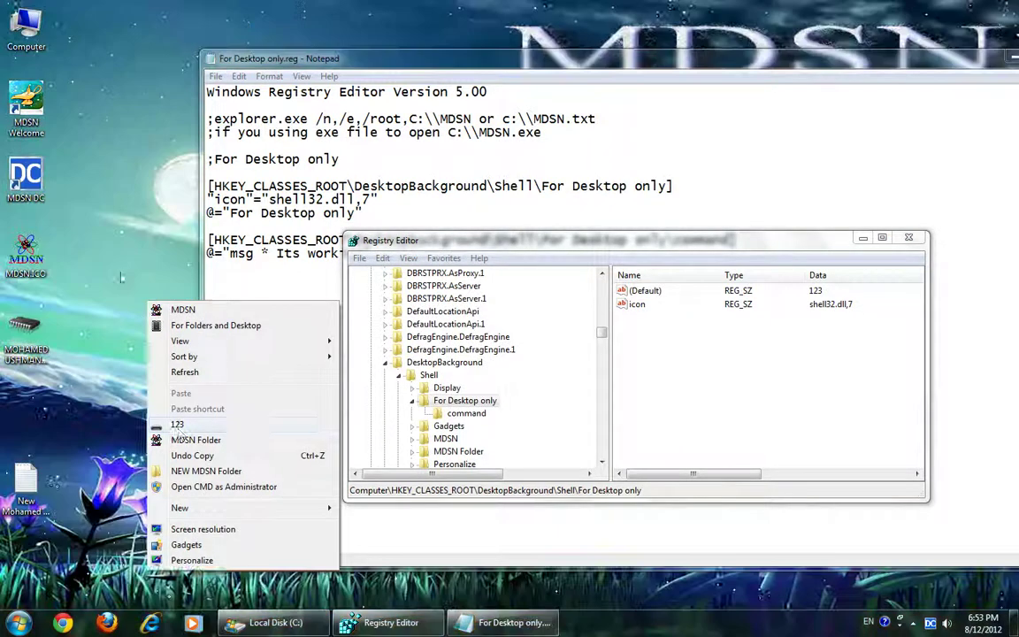
click(137, 250)
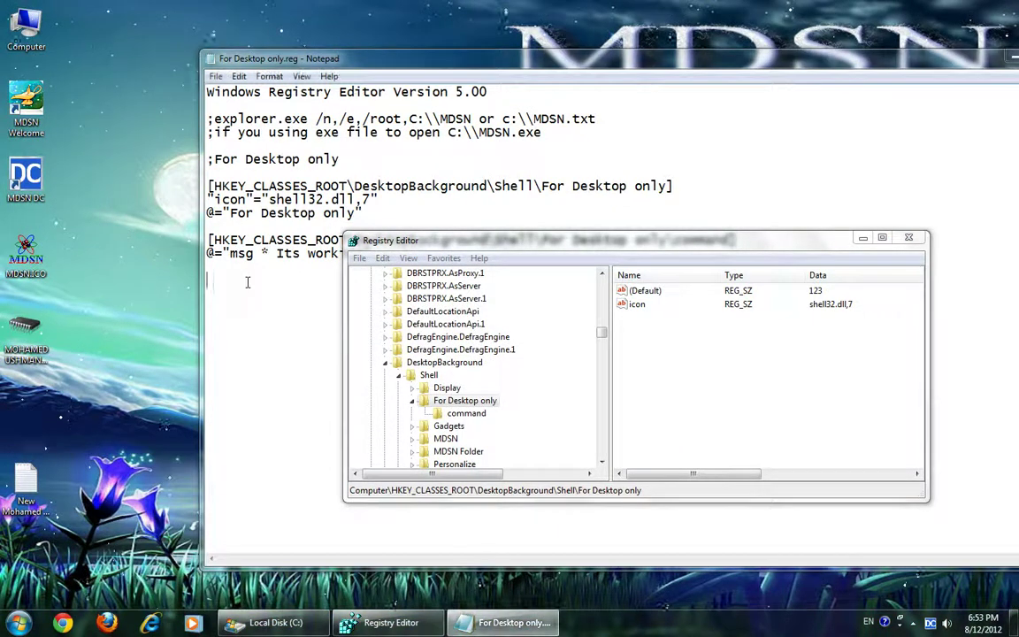
In For Desktop only.reg, replace the default entry text of the For Desktop only key with "MDSN 123".
click(504, 623)
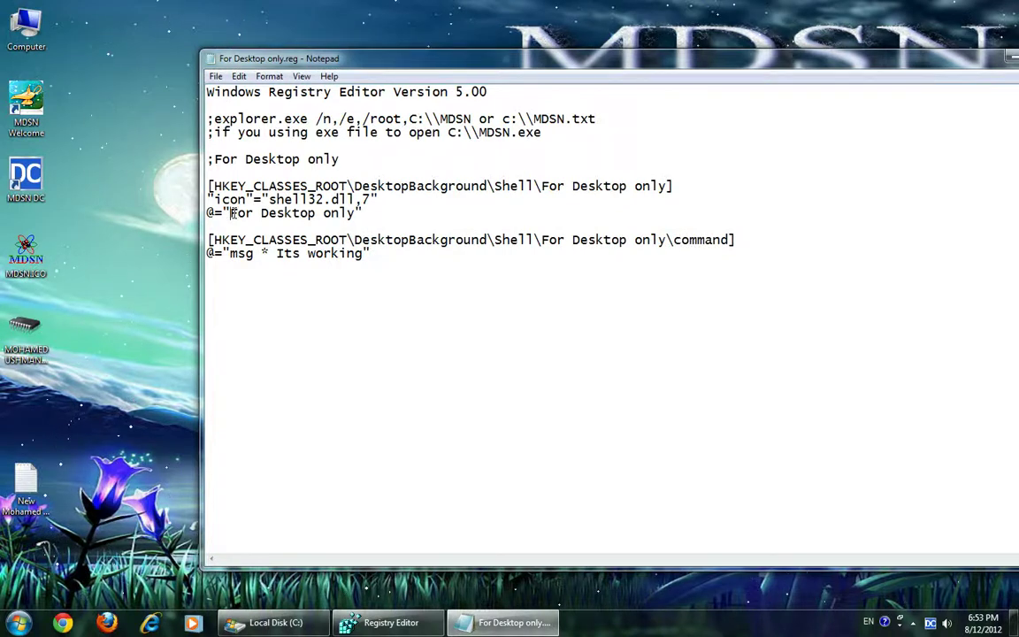
drag(233, 213, 344, 213)
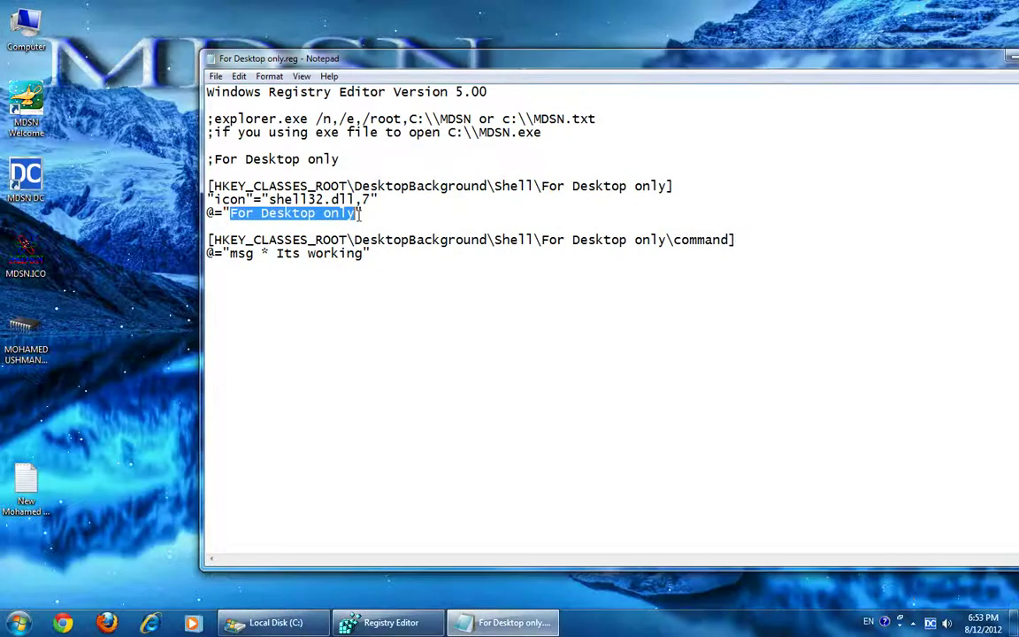
text(mdsn 123)
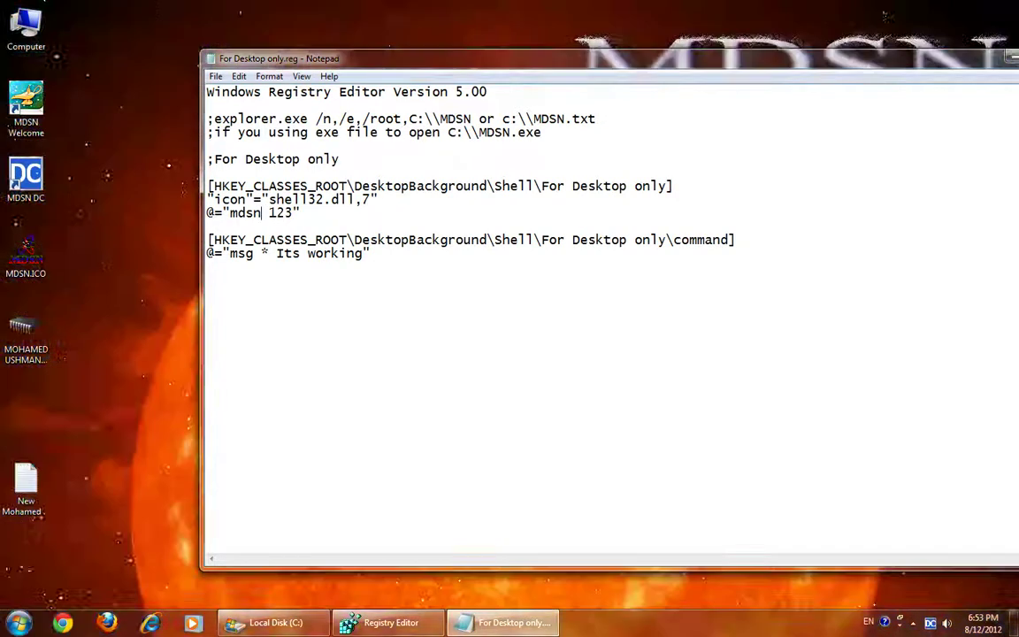
drag(261, 213, 238, 213)
text(MDSN)
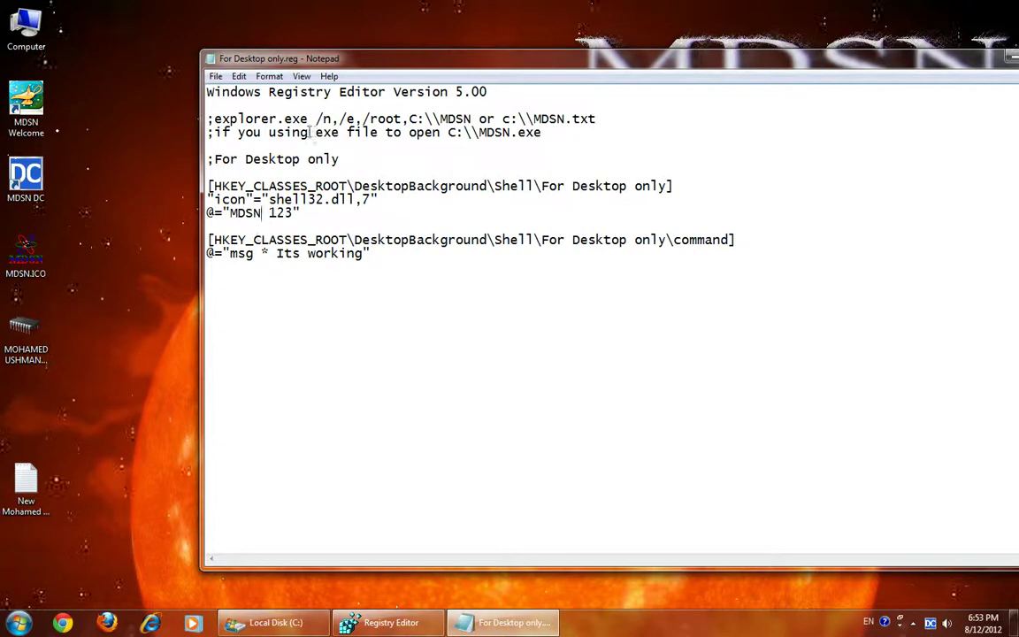
Replace the command key's data in the .reg file with "explorer.exe /n,/e,/root," followed by the copied path of the desktop text document.
drag(215, 119, 408, 119)
key(ctrl+c)
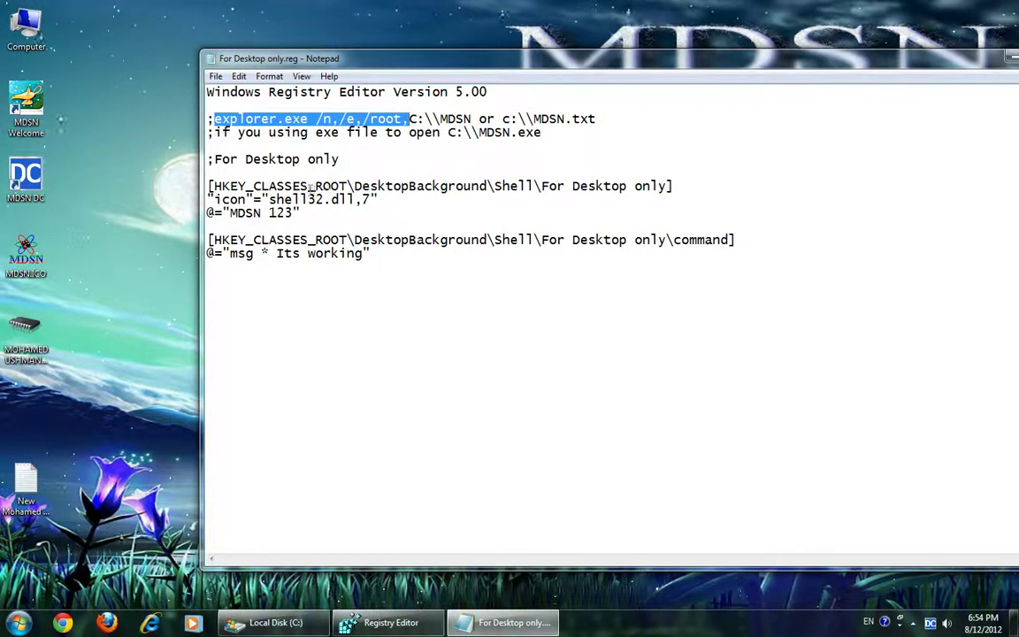
drag(231, 254, 354, 255)
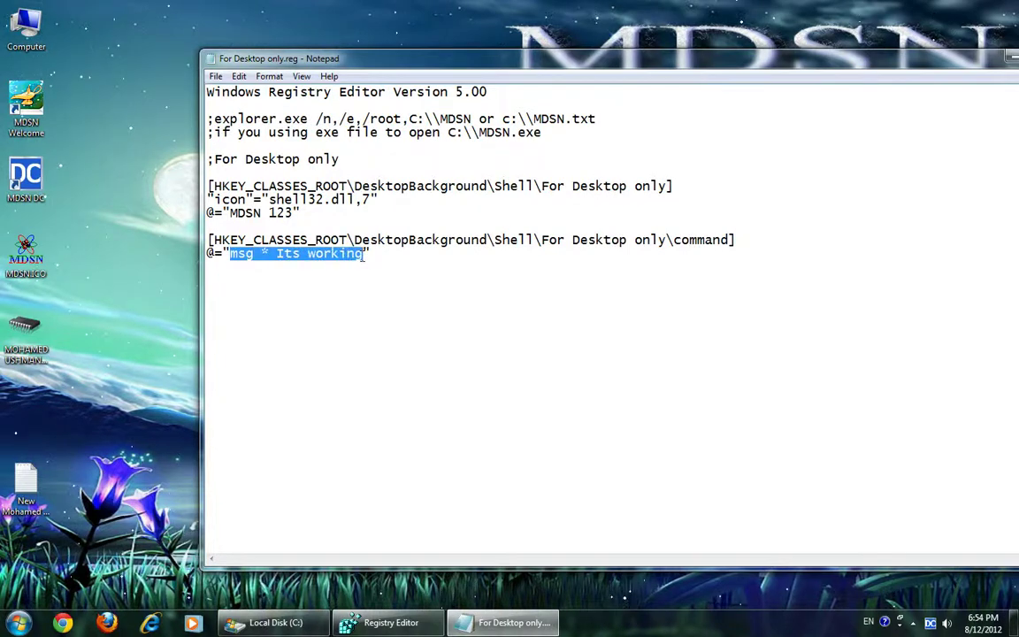
key(ctrl+v)
right_click(27, 477)
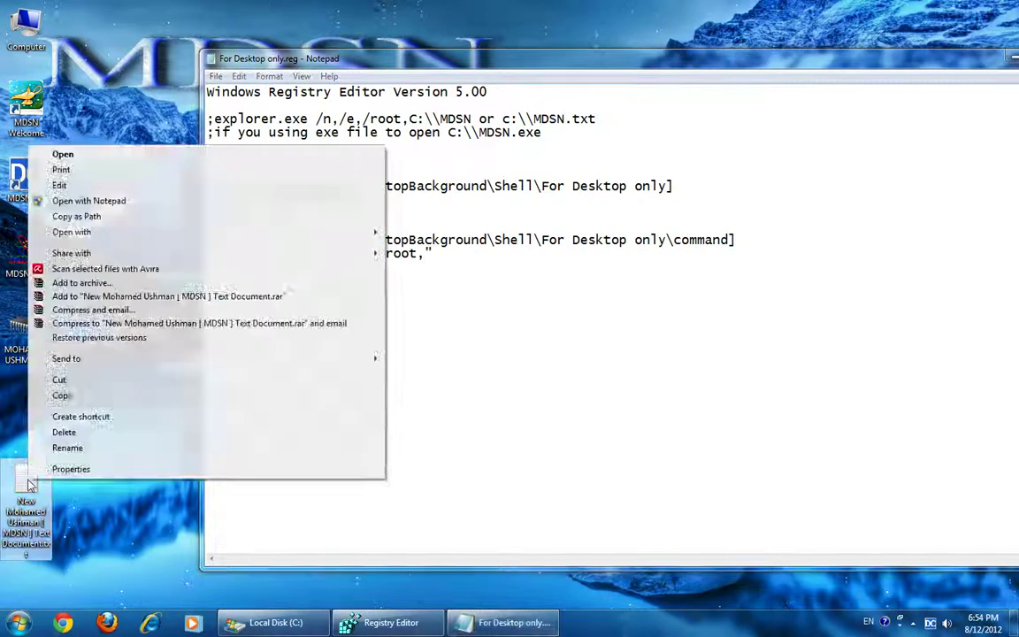
click(97, 216)
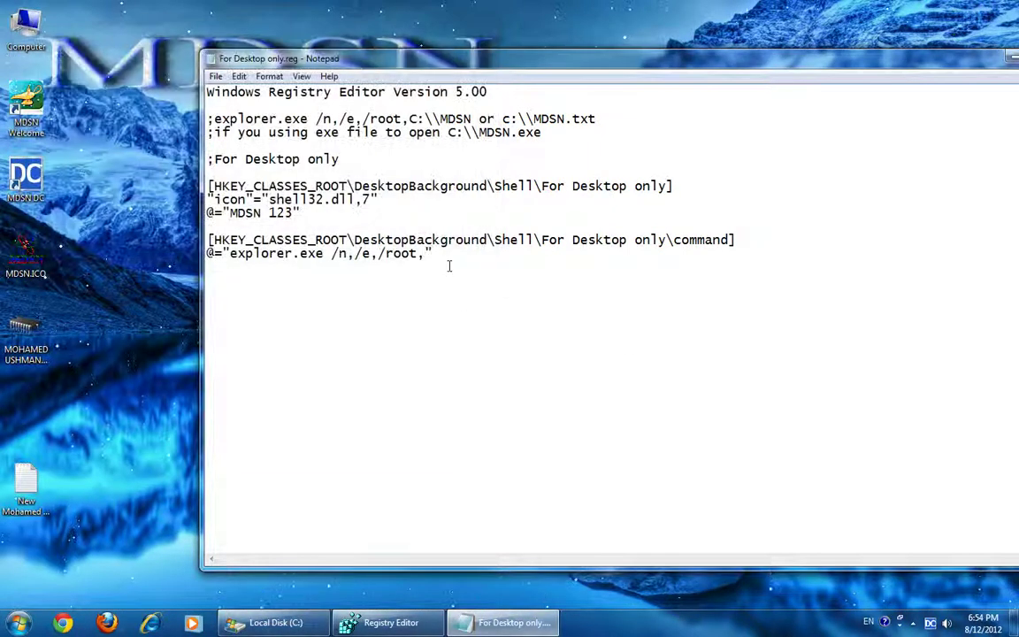
key(ctrl+v)
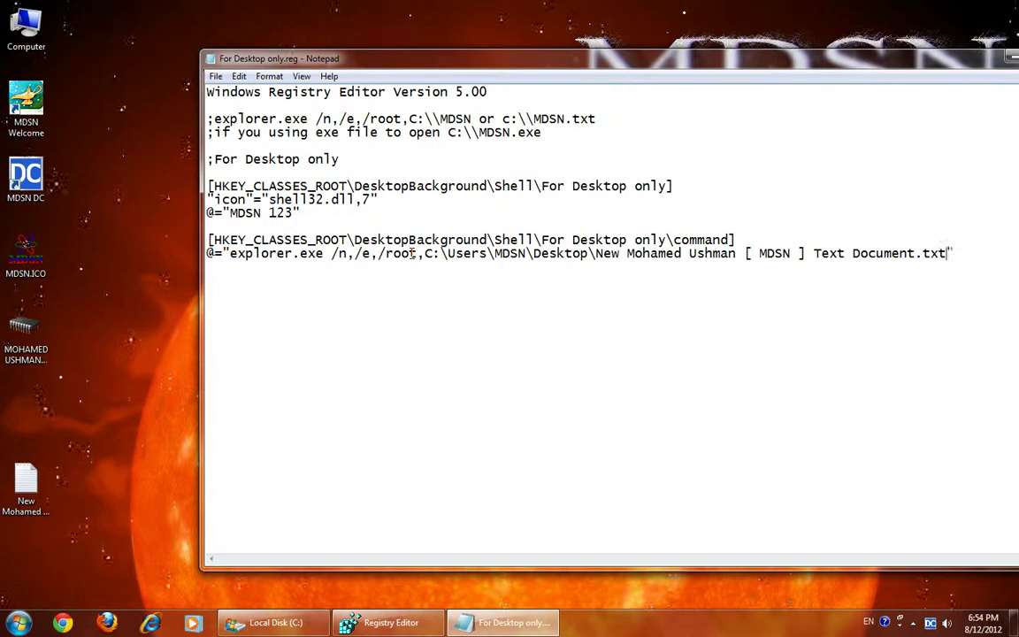
Save the edited For Desktop only.reg file and close it.
click(214, 76)
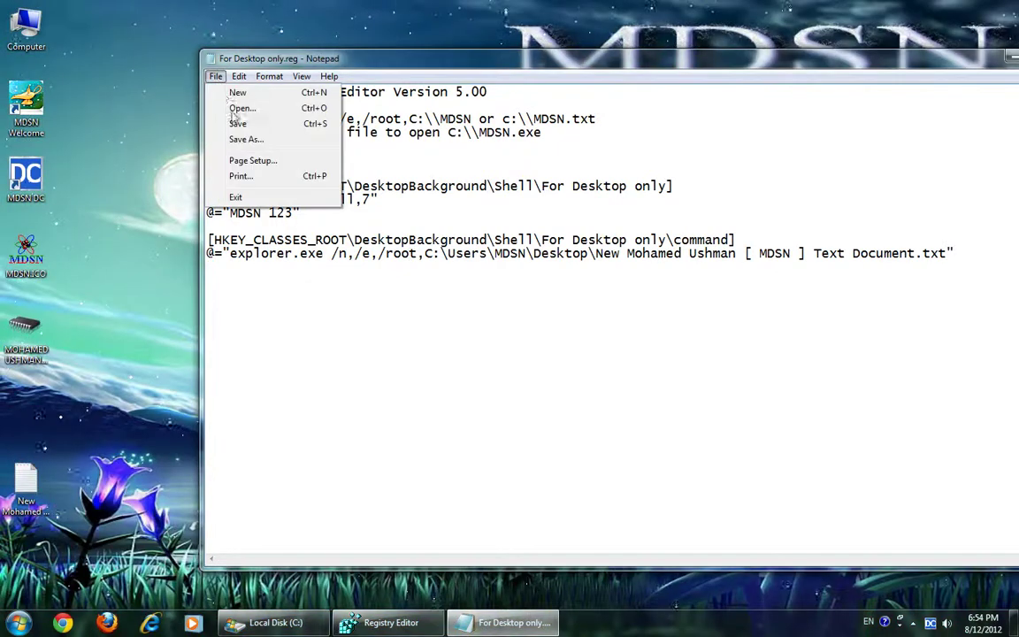
click(217, 121)
drag(948, 65, 785, 89)
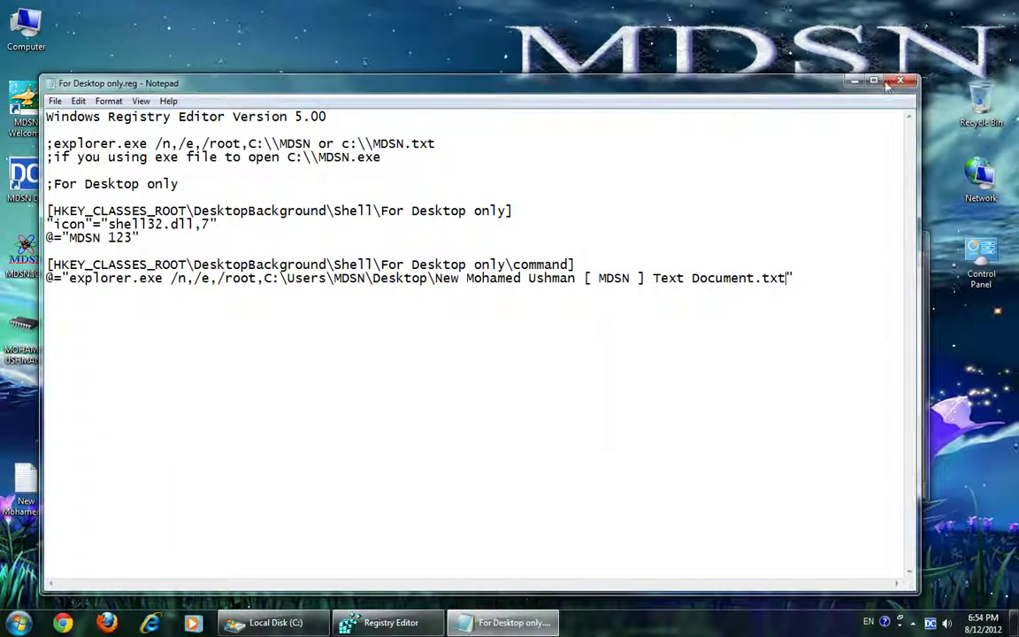
click(888, 83)
Merge For Desktop only.reg into the registry and view the command key under For Desktop only.
click(301, 217)
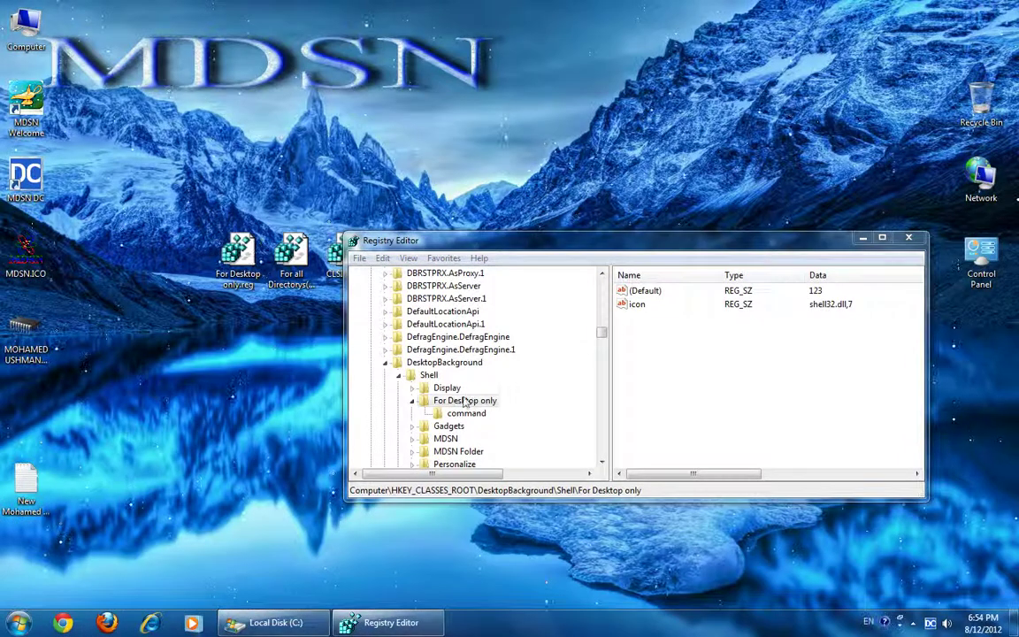
click(614, 327)
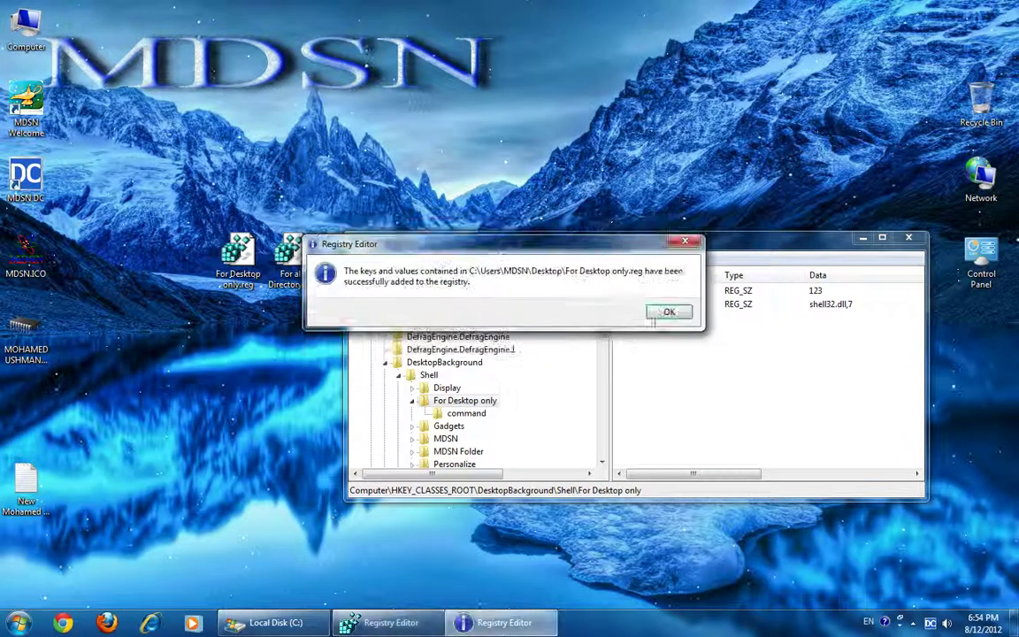
click(667, 312)
click(480, 414)
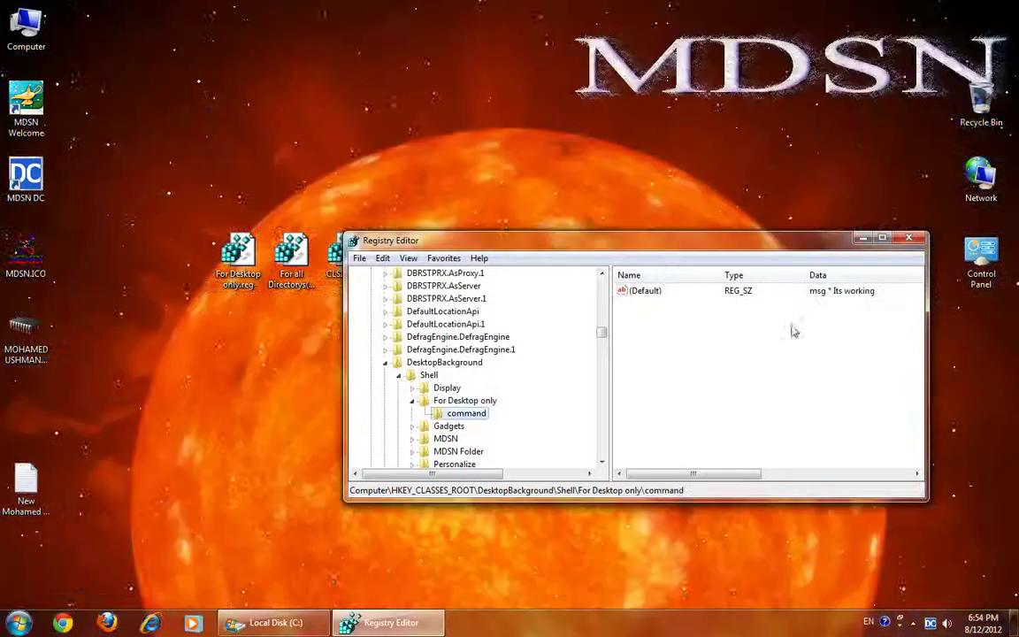
Reopen For Desktop only.reg for editing, double every backslash in the command's file path, and save and close the file.
right_click(233, 254)
click(262, 276)
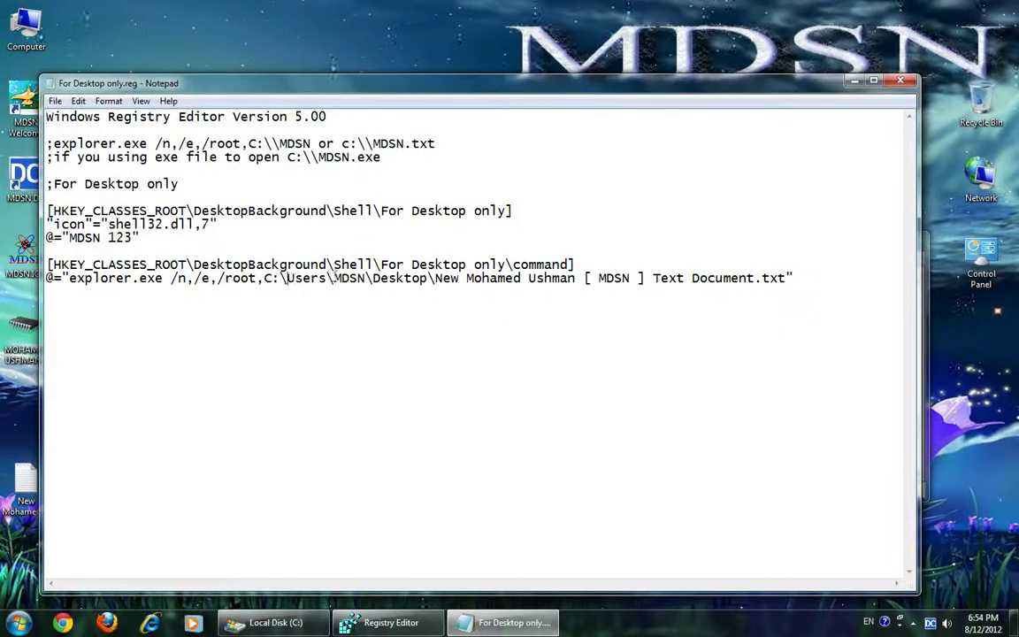
text(\)
click(346, 280)
text(\)
click(389, 279)
text(\)
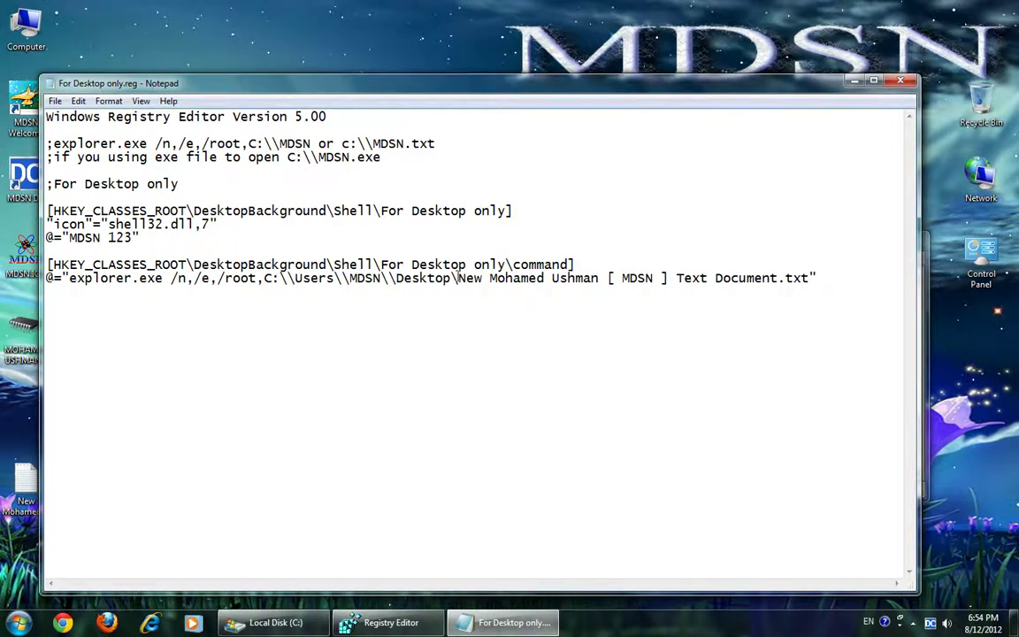
click(456, 278)
text(\)
click(55, 101)
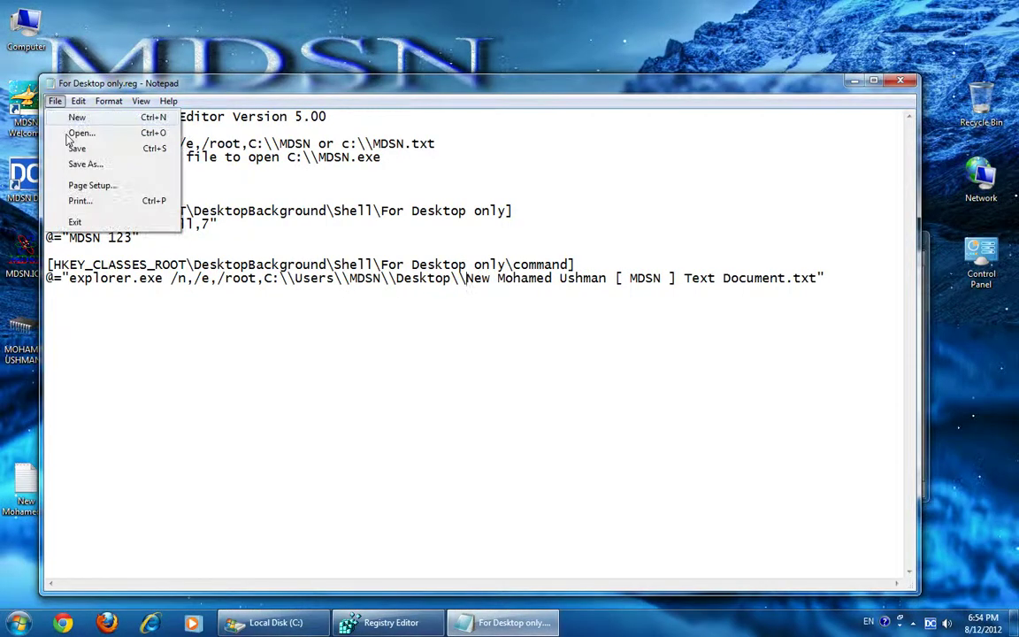
click(68, 147)
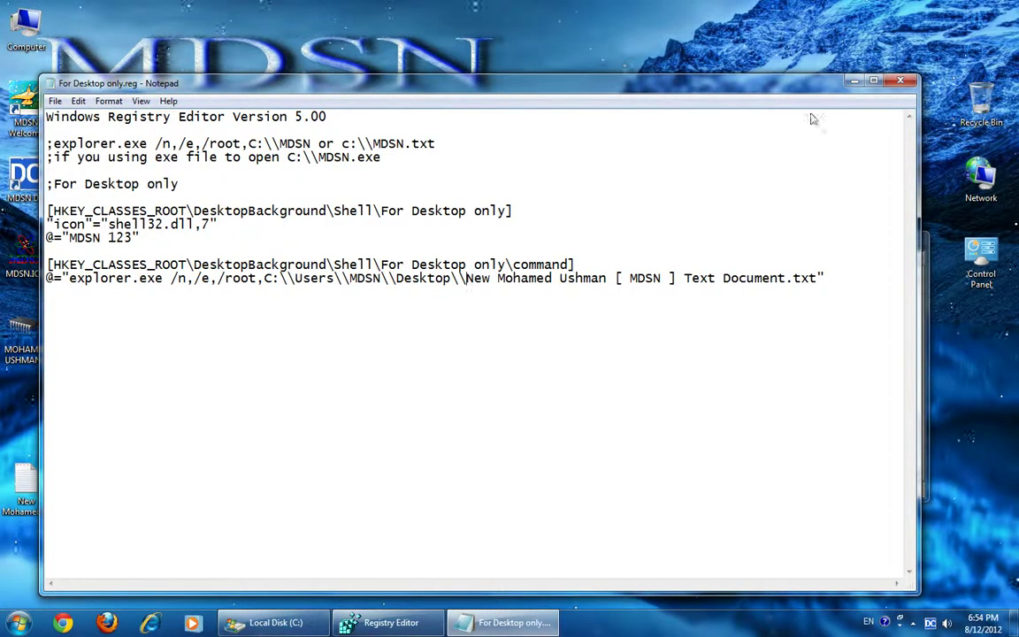
click(901, 80)
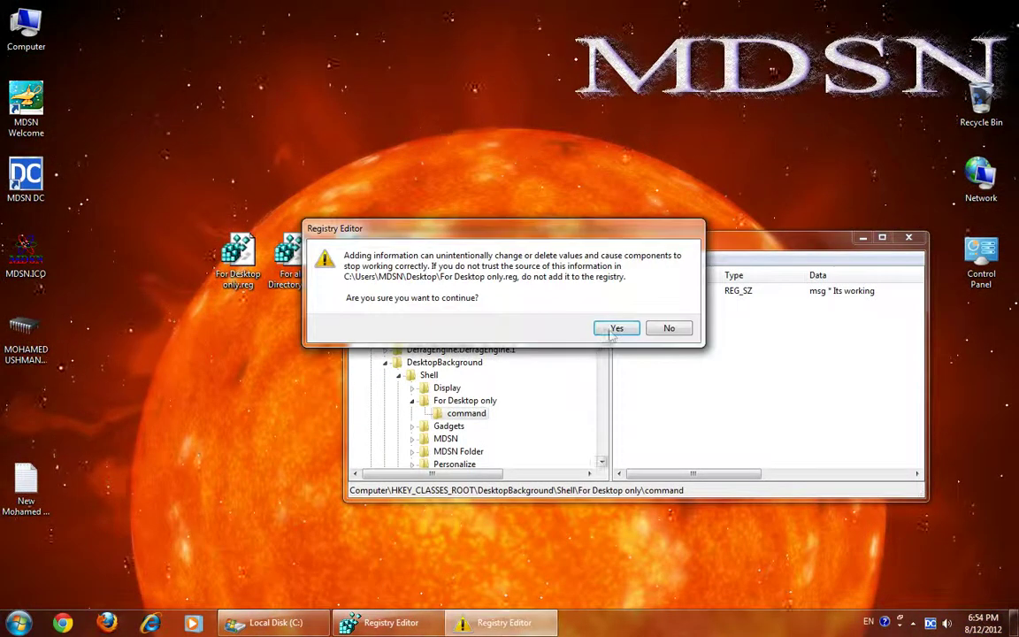
Merge the corrected For Desktop only.reg into the registry and inspect the default value of its command key.
click(610, 329)
click(669, 311)
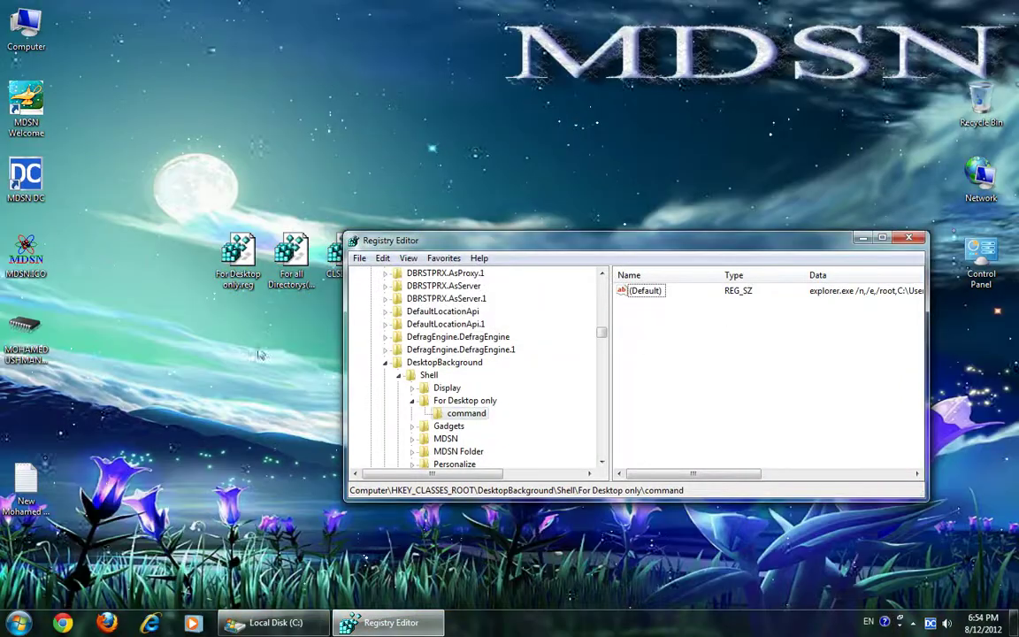
click(654, 292)
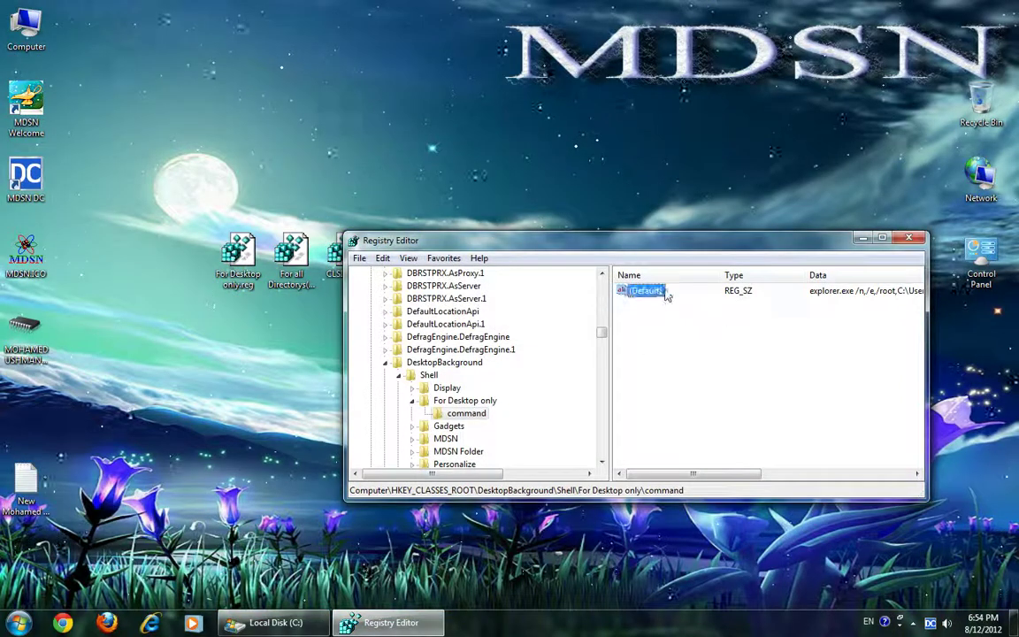
double_click(641, 291)
click(649, 302)
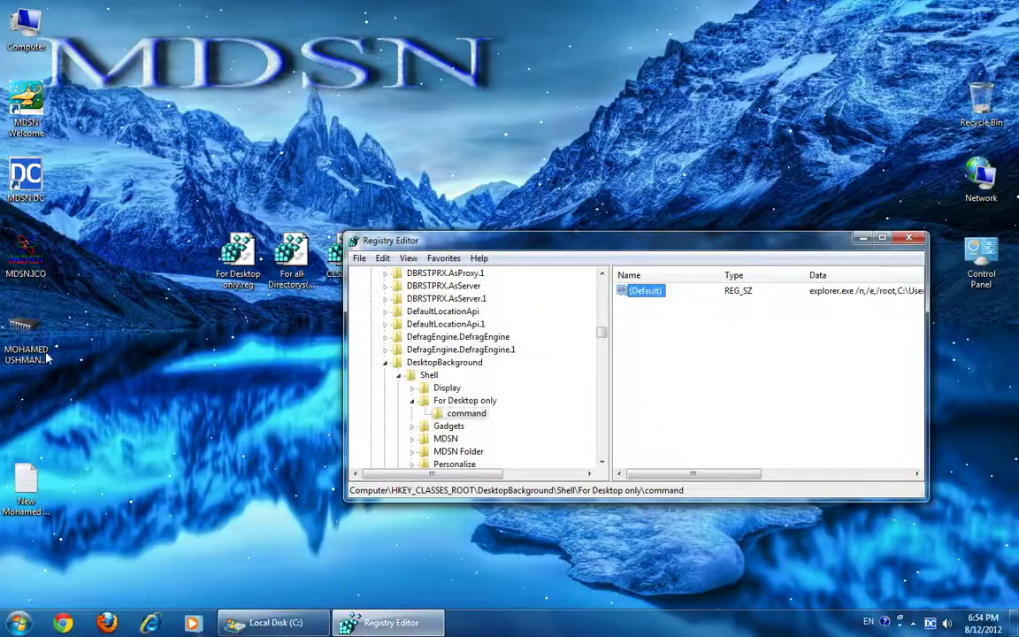
Open the desktop folder with the memory chip icon, check its background context menu, and close the folder.
double_click(35, 341)
right_click(259, 298)
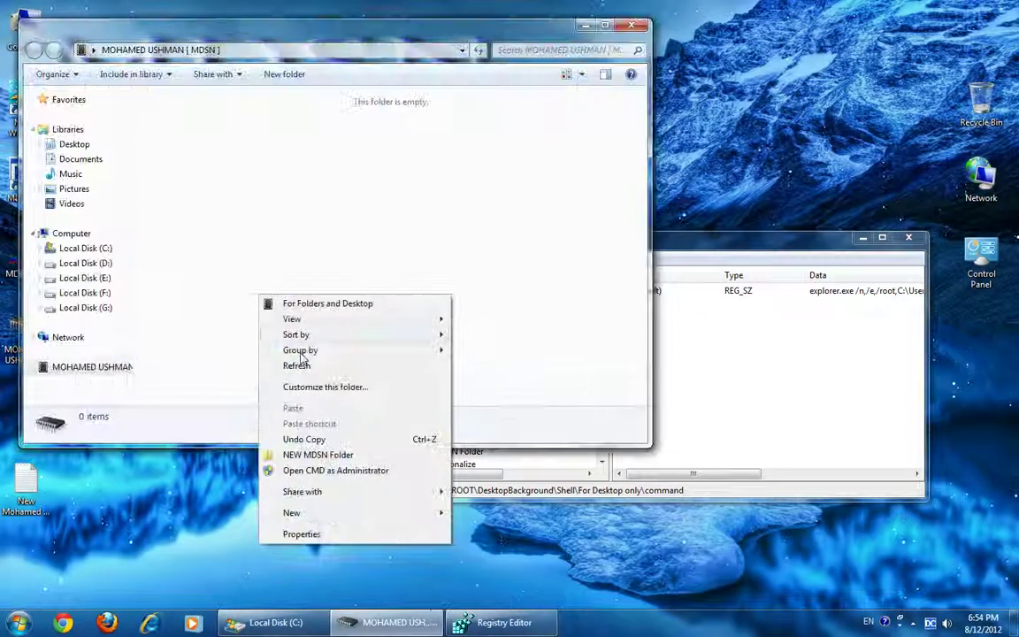
click(637, 26)
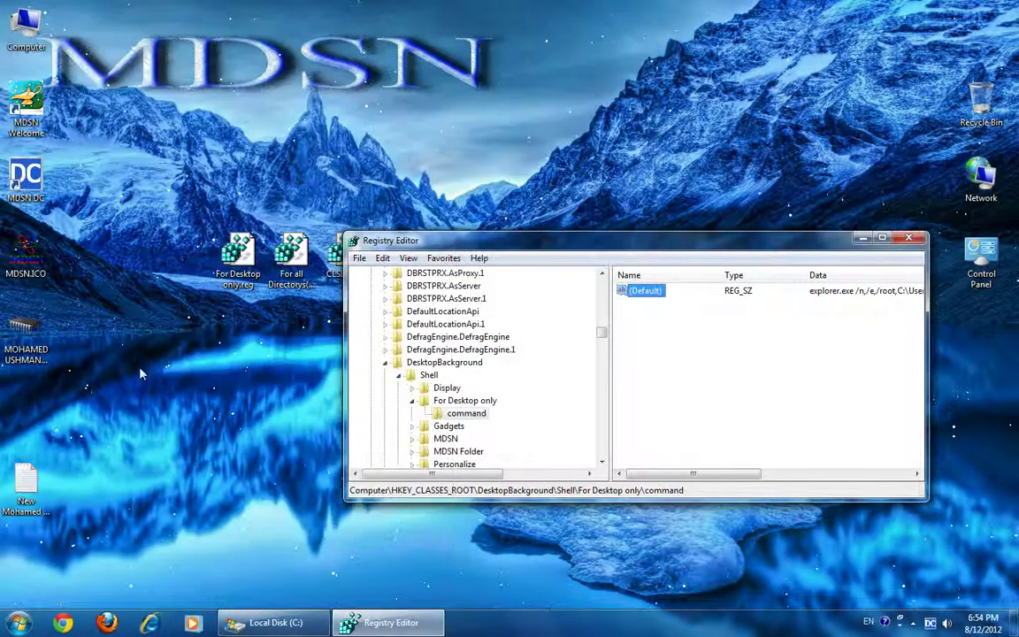
Run the custom desktop context menu command, close the text document it opens, and select the For Desktop only key in the registry.
right_click(160, 352)
click(244, 206)
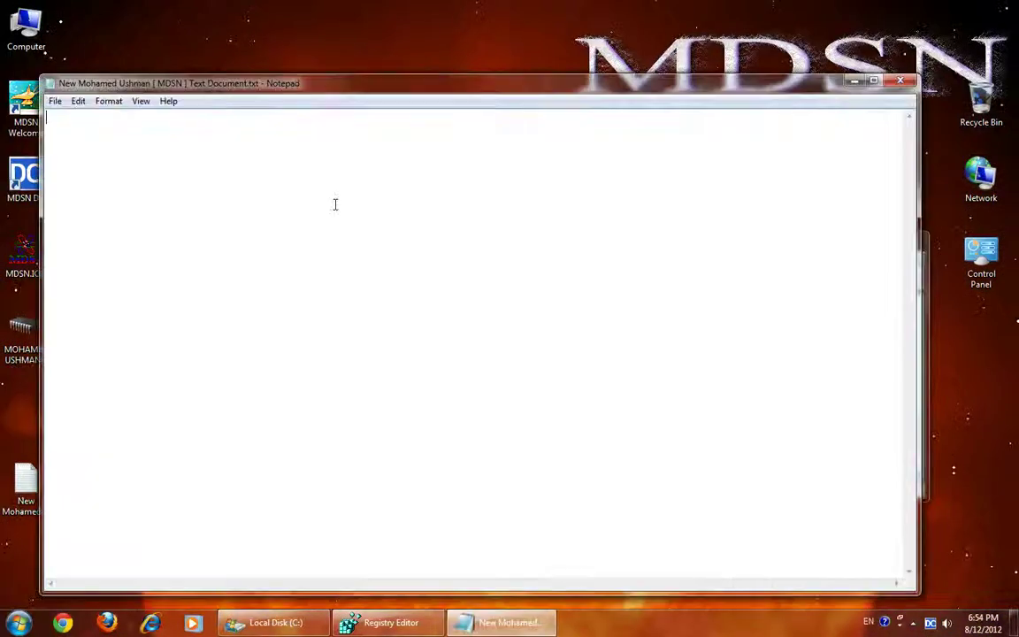
click(901, 82)
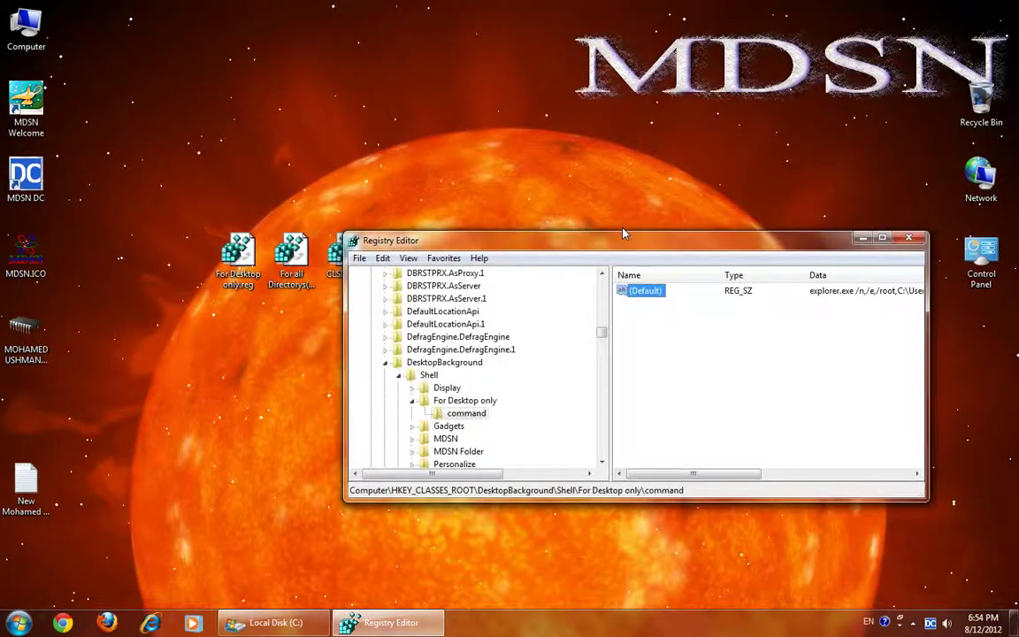
click(467, 402)
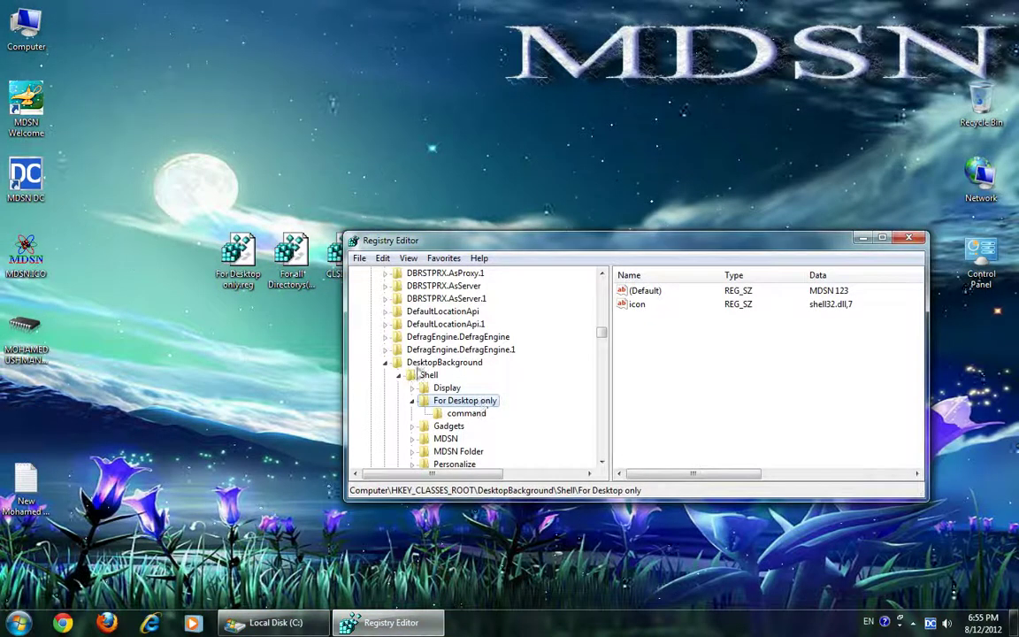
Open For all Directorys(Folders)and Desktop.reg for editing, examine its Directory\Background\shell key paths, and close the file.
click(285, 257)
right_click(285, 256)
click(311, 279)
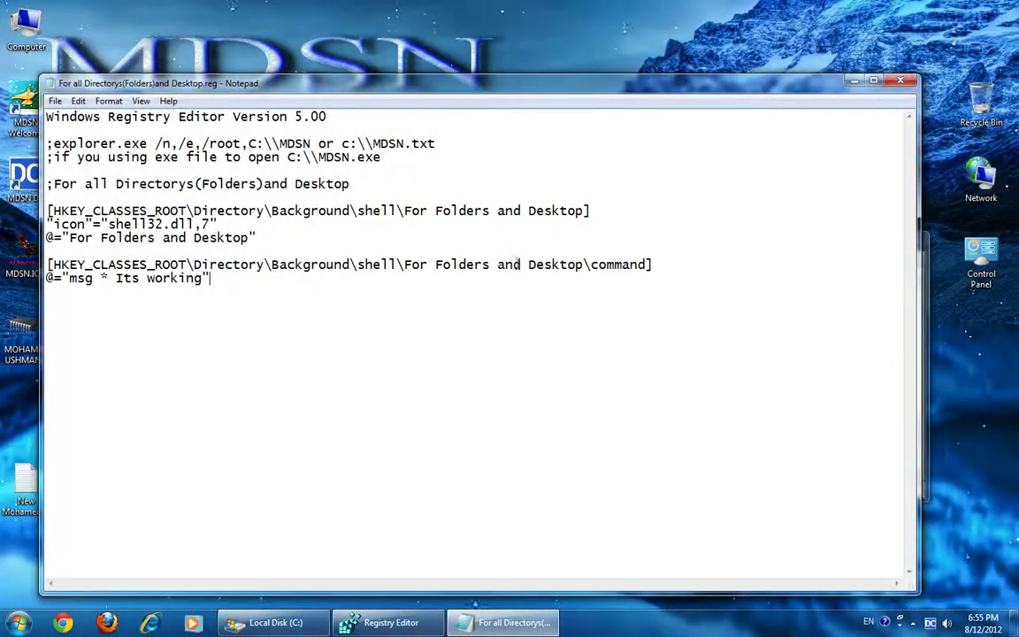
drag(655, 263, 205, 263)
drag(383, 213, 595, 216)
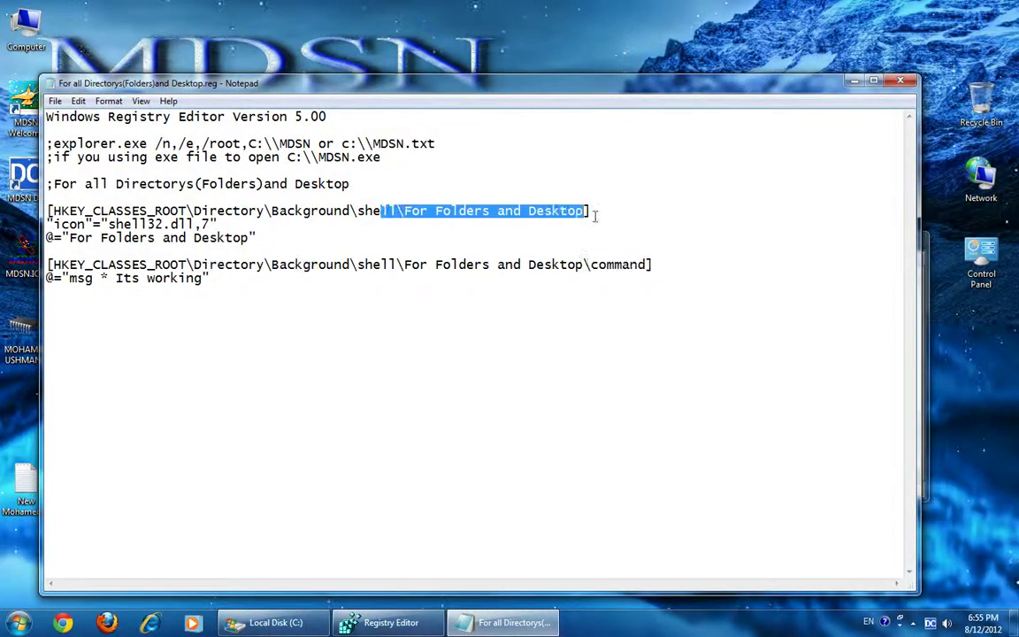
click(901, 82)
click(705, 157)
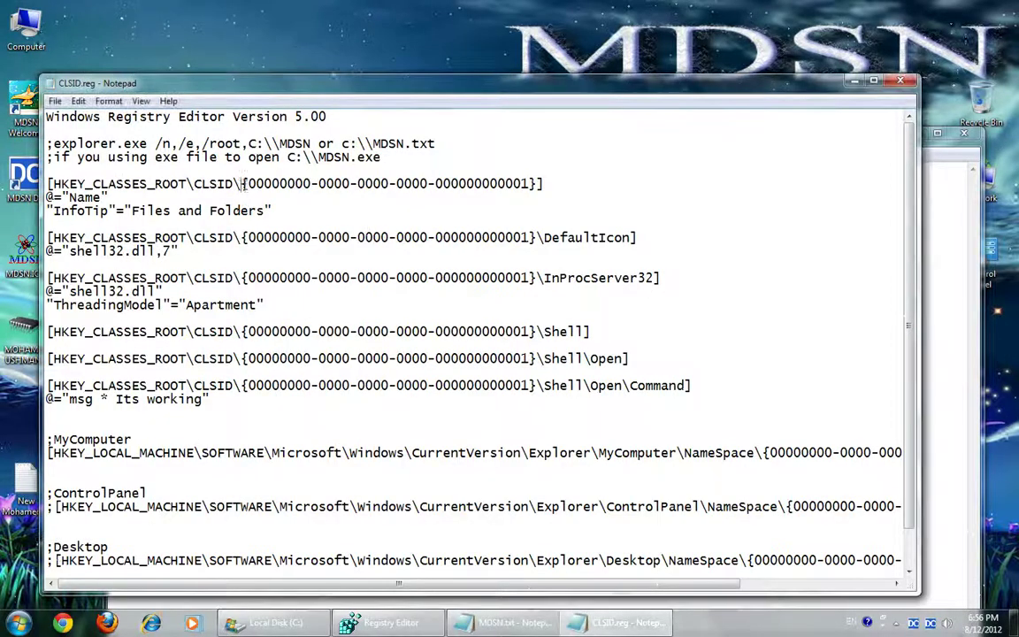
drag(241, 183, 532, 191)
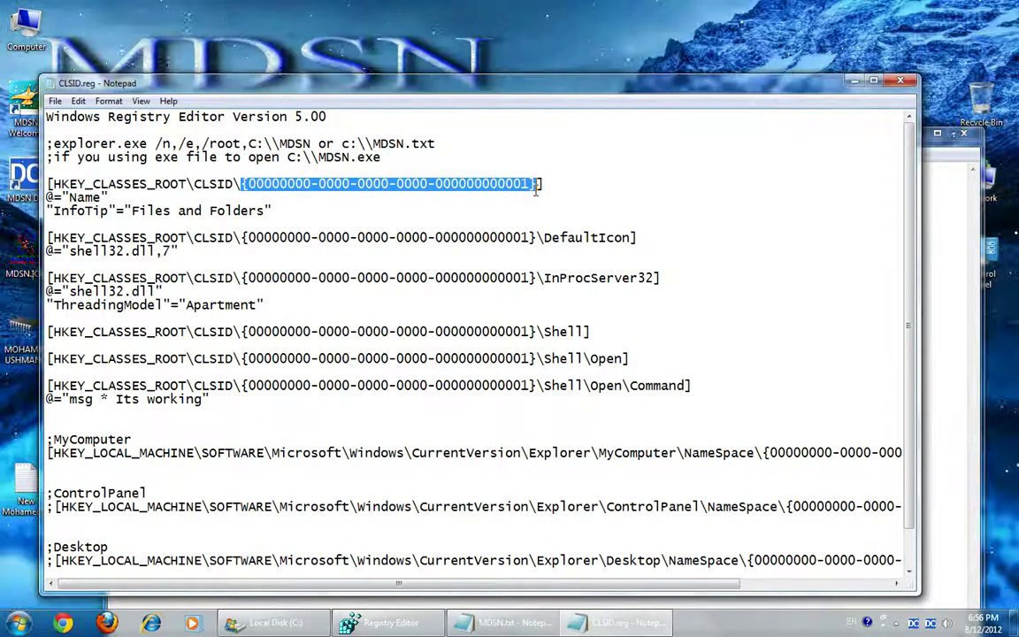
click(389, 622)
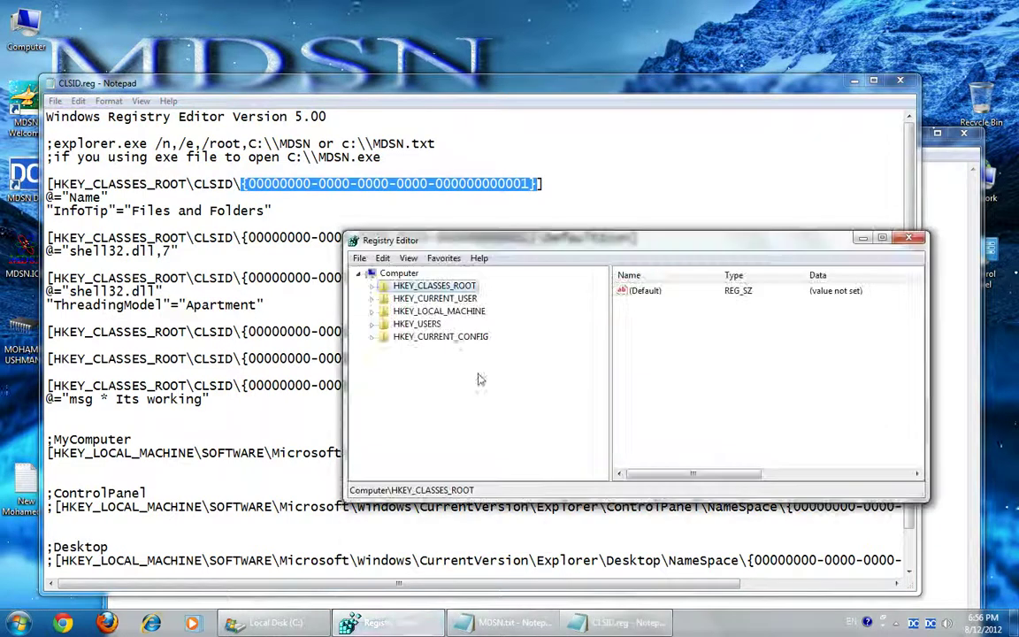
key(ctrl+f)
key(ctrl+v)
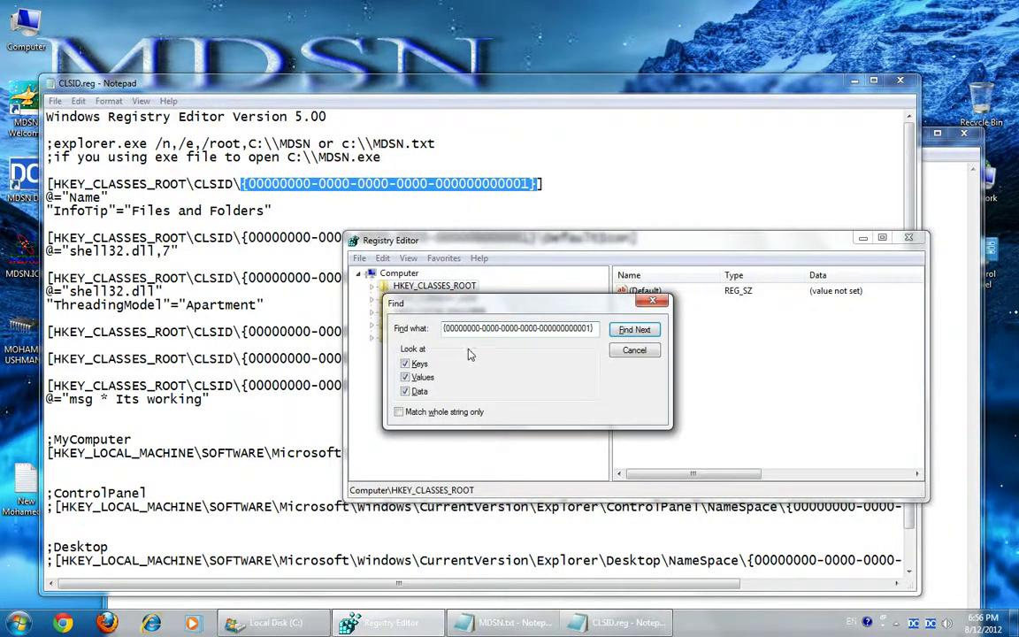
click(624, 333)
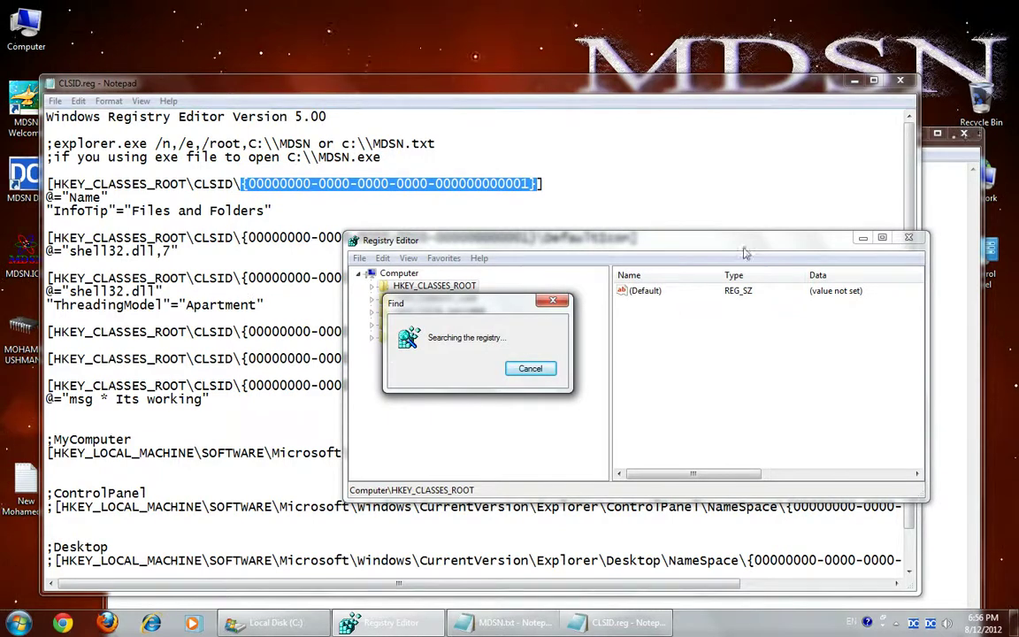
Examine the sample CLSIDs and their 8-4-4-4-12 digit grouping in MDSN.txt, and minimize the file.
click(973, 220)
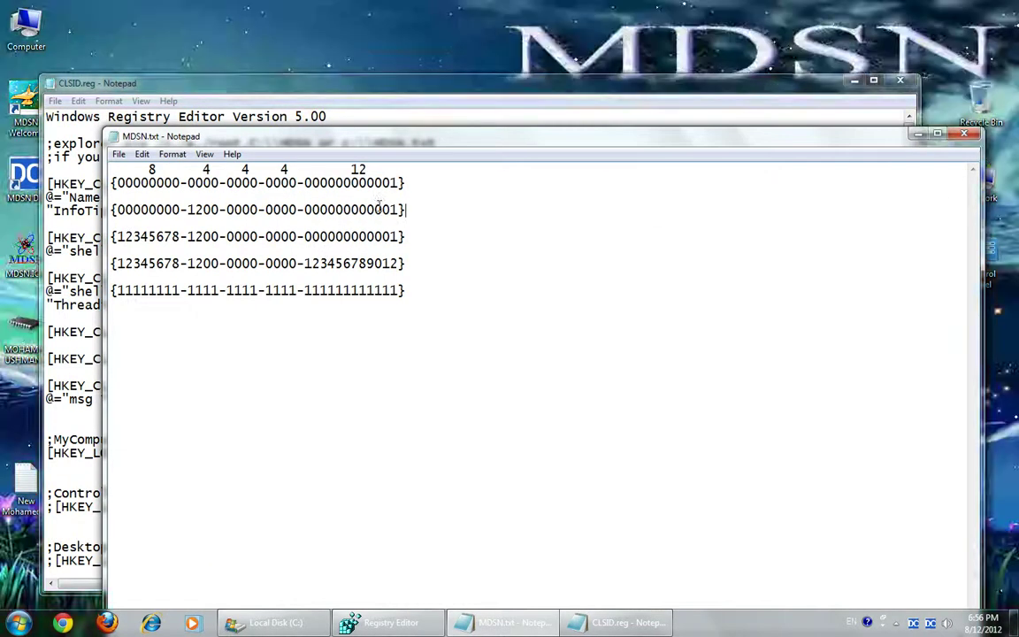
drag(405, 183, 110, 183)
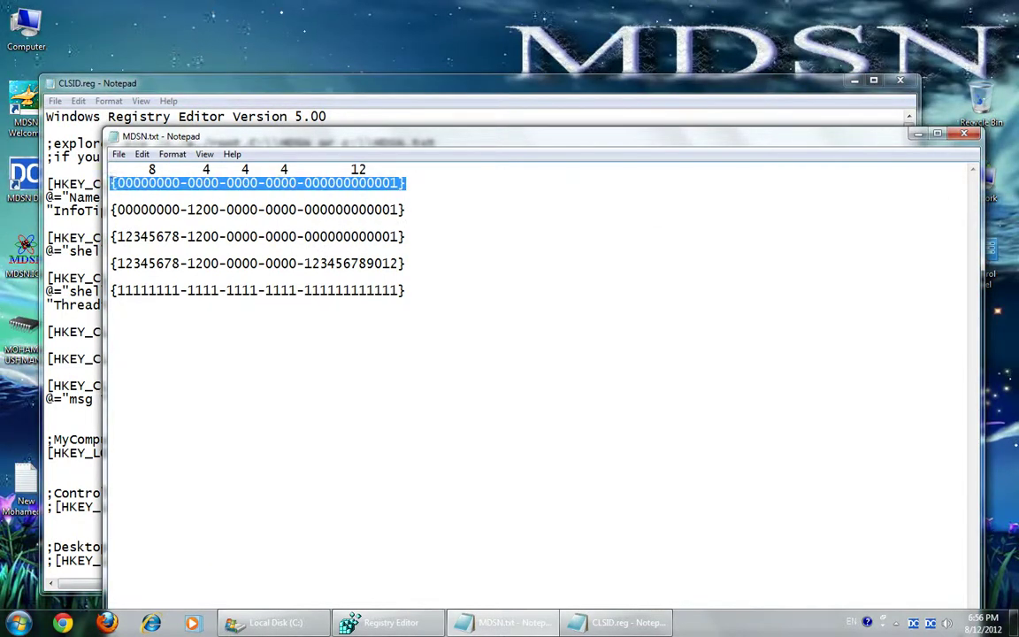
click(442, 235)
mouse_move(460, 148)
mouse_down()
mouse_move(441, 95)
mouse_move(453, 91)
mouse_move(473, 149)
mouse_up()
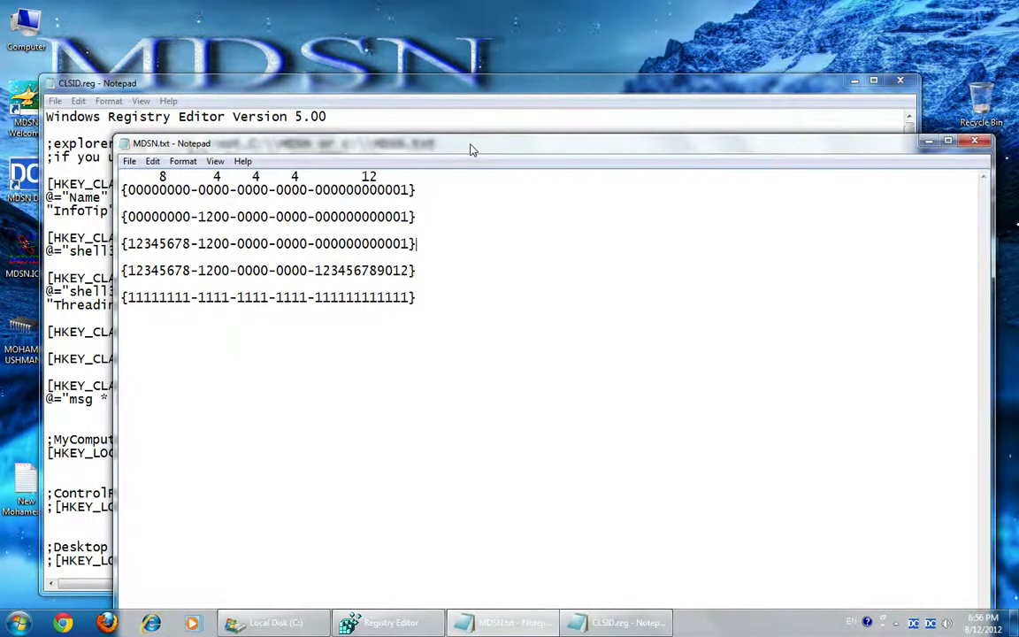
drag(417, 297, 169, 298)
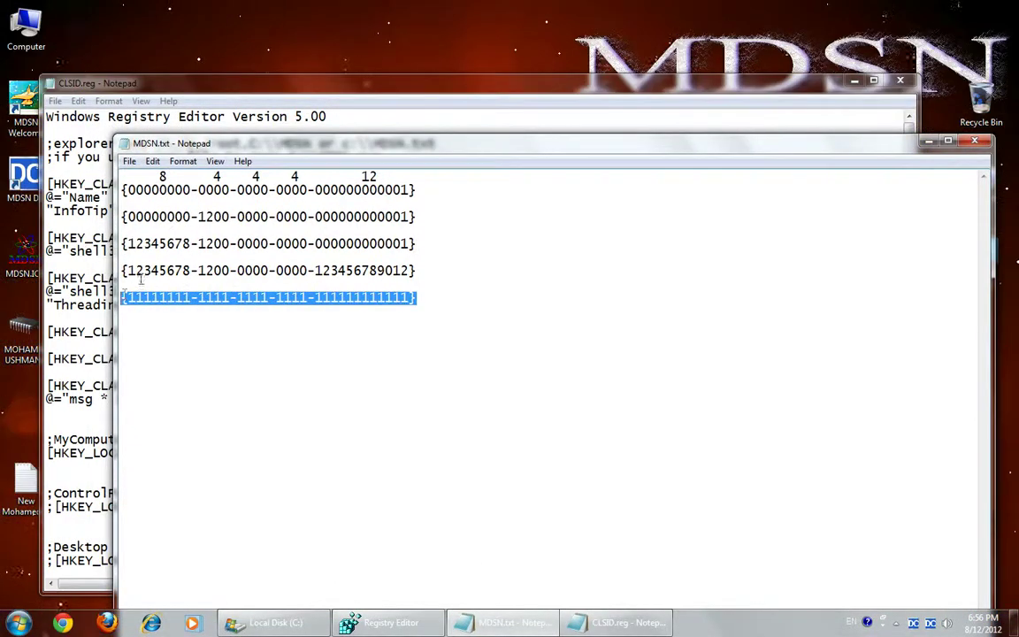
drag(121, 189, 136, 190)
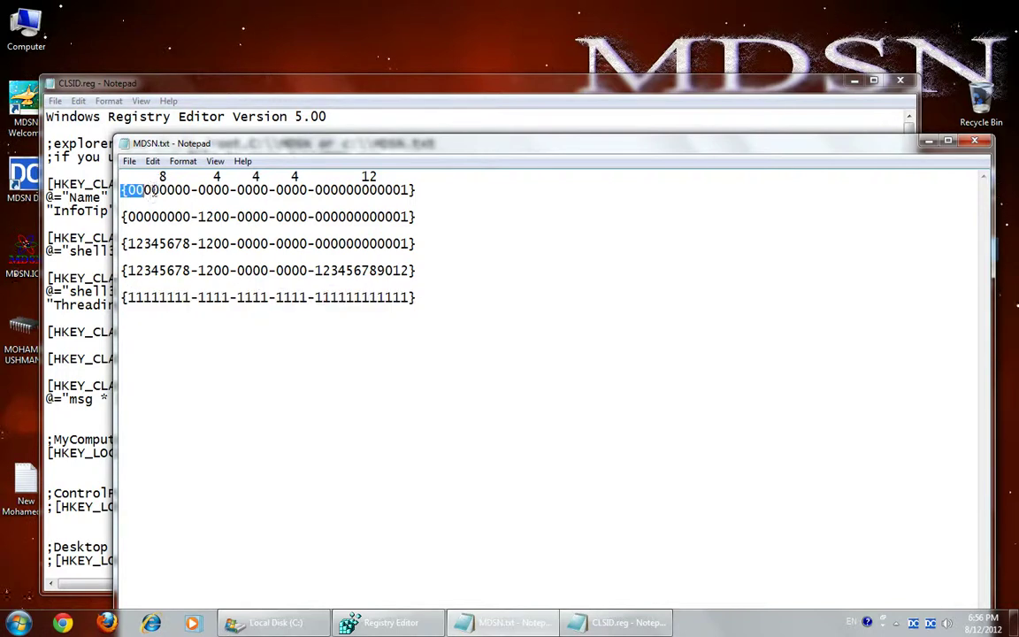
drag(247, 181, 308, 193)
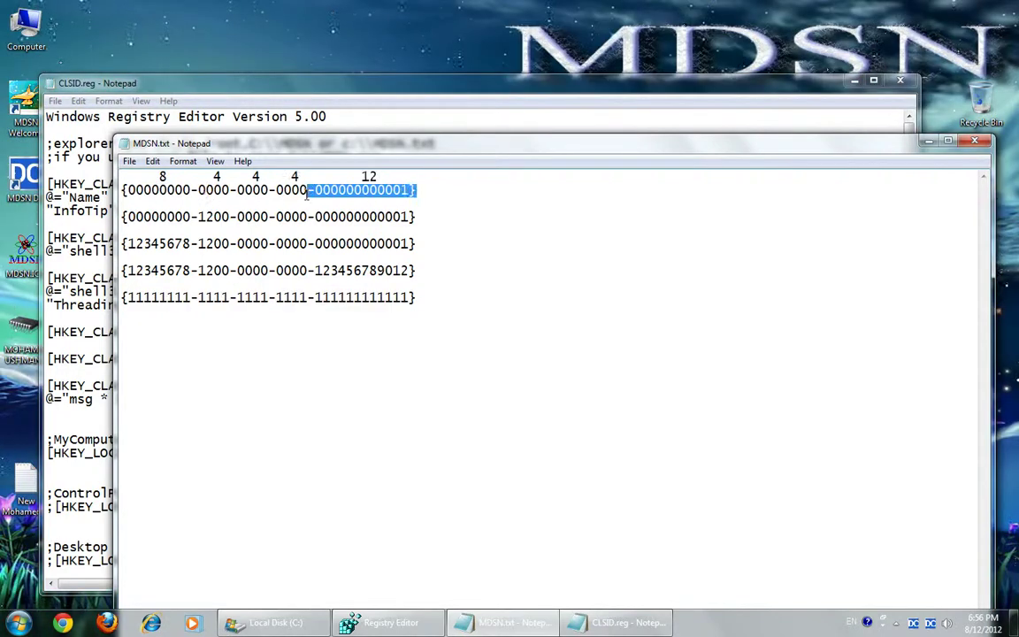
click(448, 190)
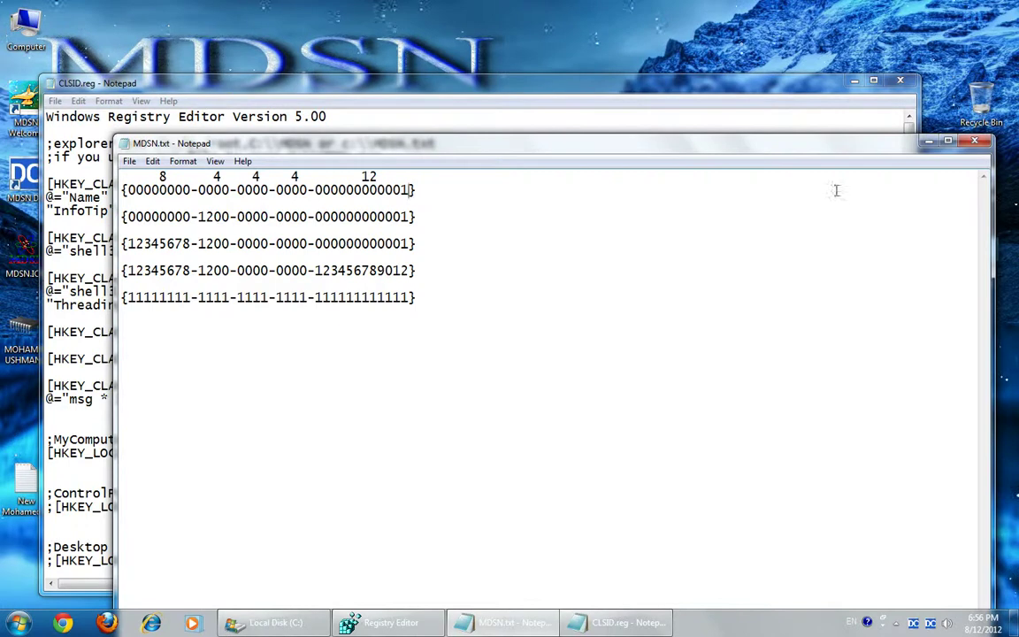
click(929, 143)
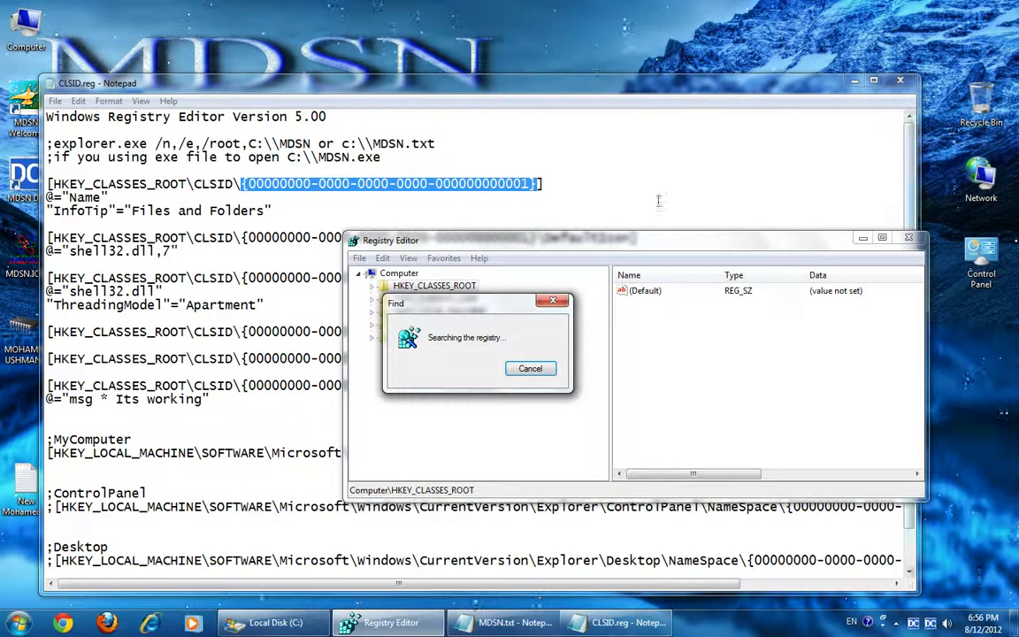
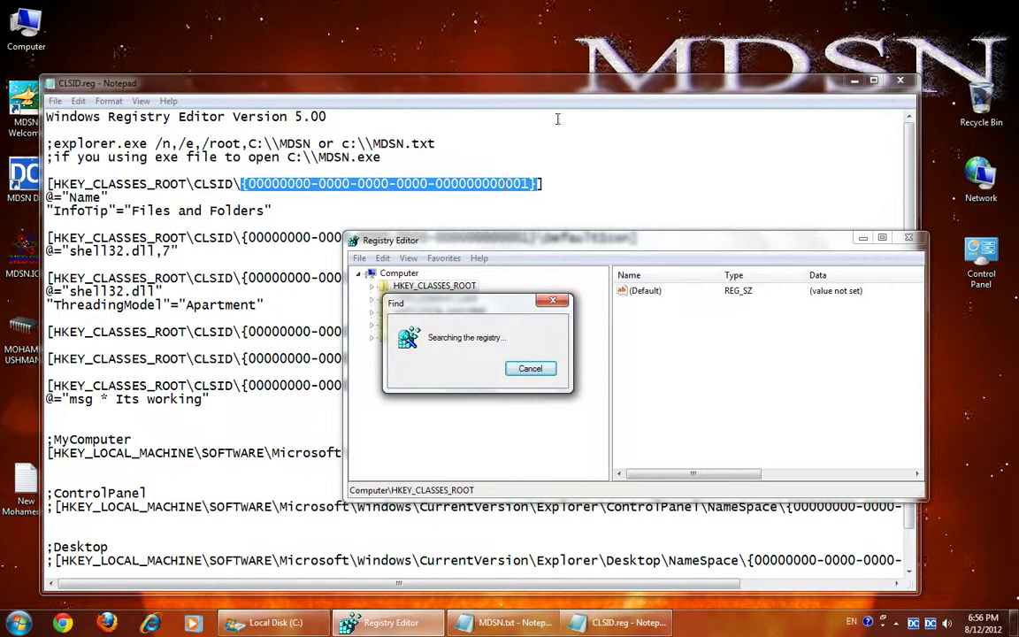
Review where the CLSID recurs in CLSID.reg, including the MyComputer NameSpace key, and briefly view the Local Disk (C:) window.
click(552, 92)
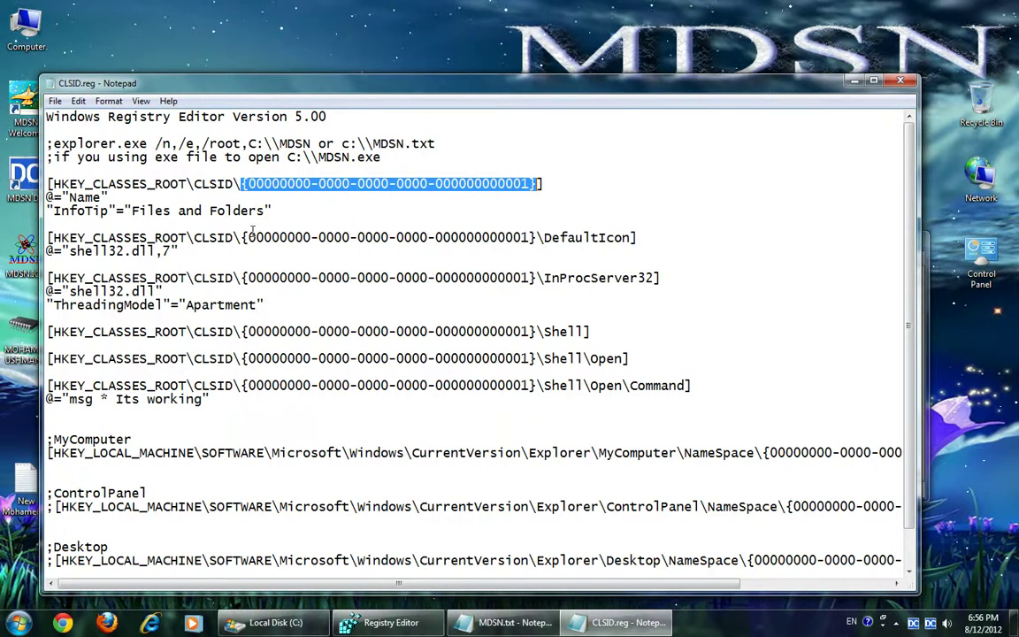
drag(243, 185, 538, 184)
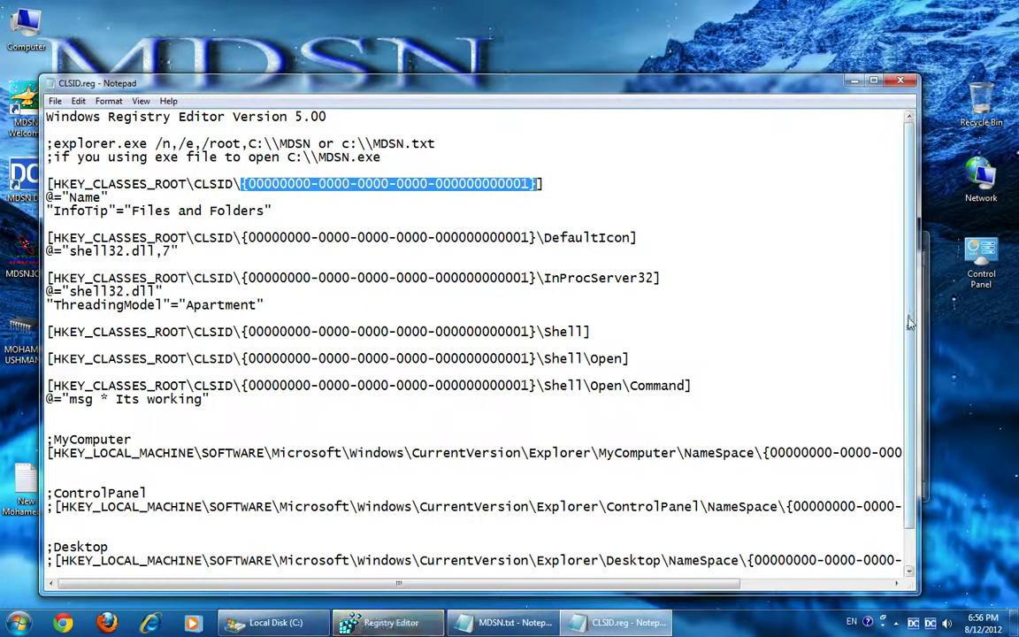
scroll(398, 305, down, 1)
drag(243, 291, 492, 292)
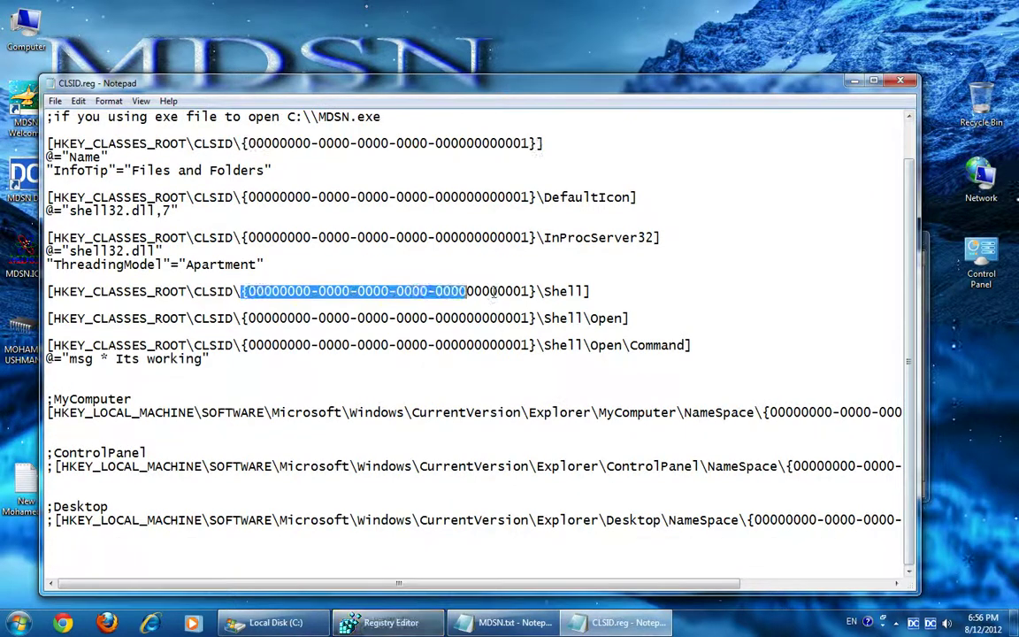
drag(762, 412, 869, 412)
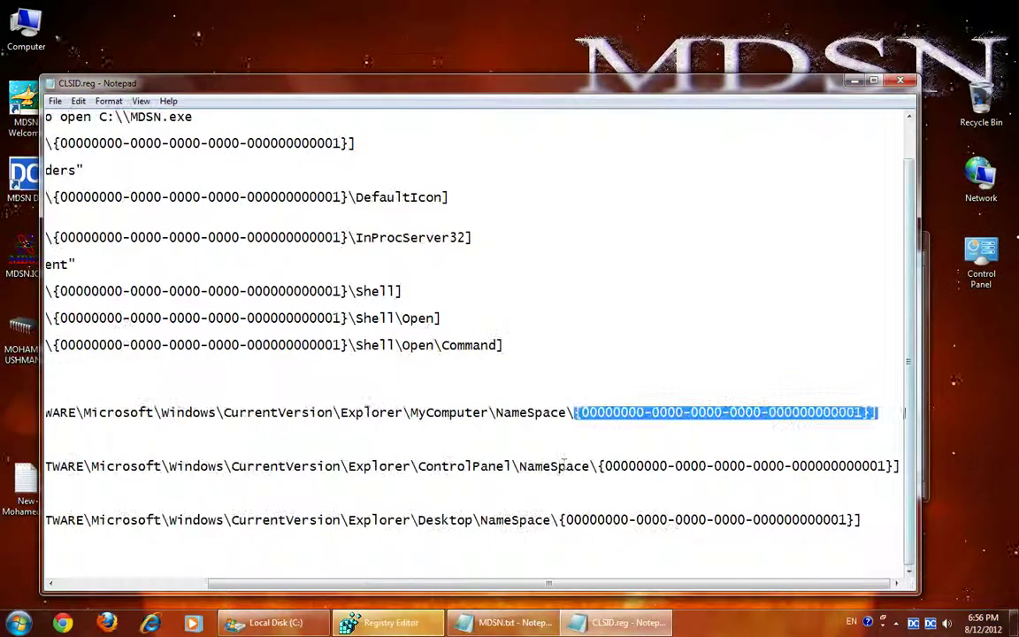
drag(656, 585, 410, 546)
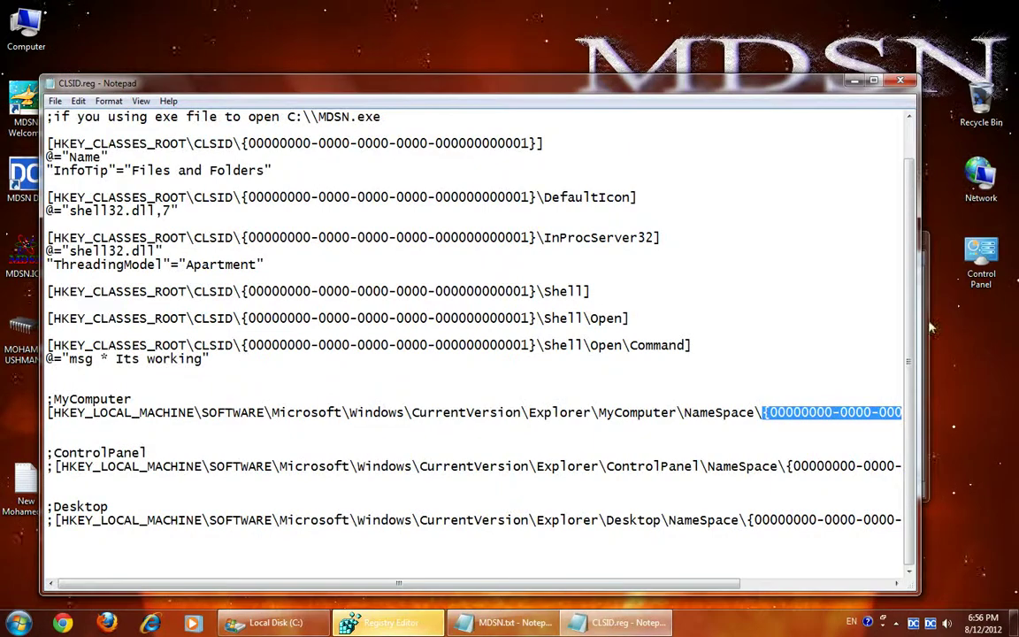
scroll(908, 243, up, 1)
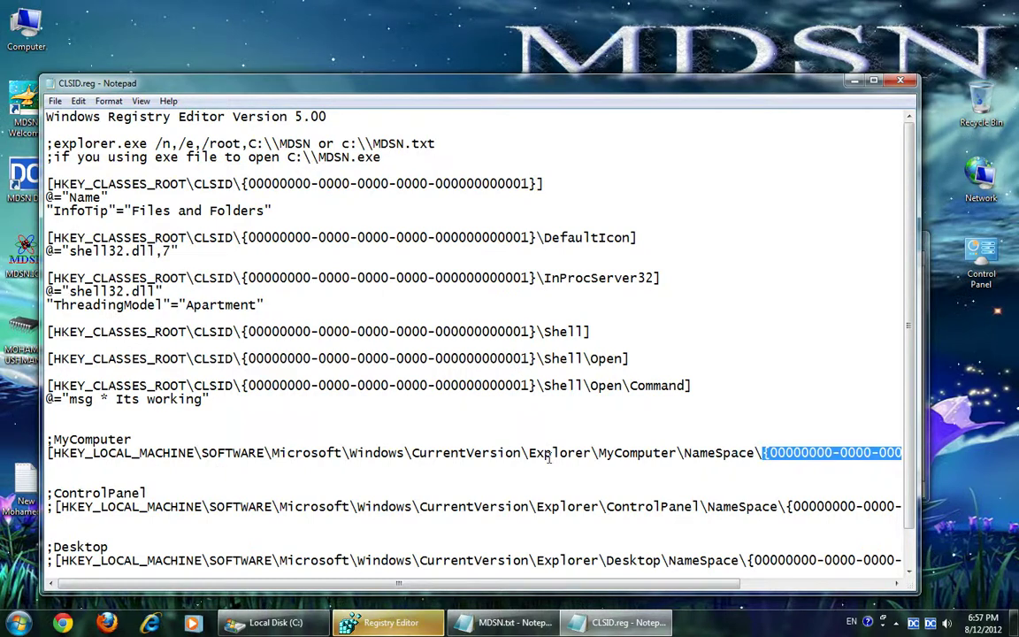
key(ctrl+c)
click(265, 623)
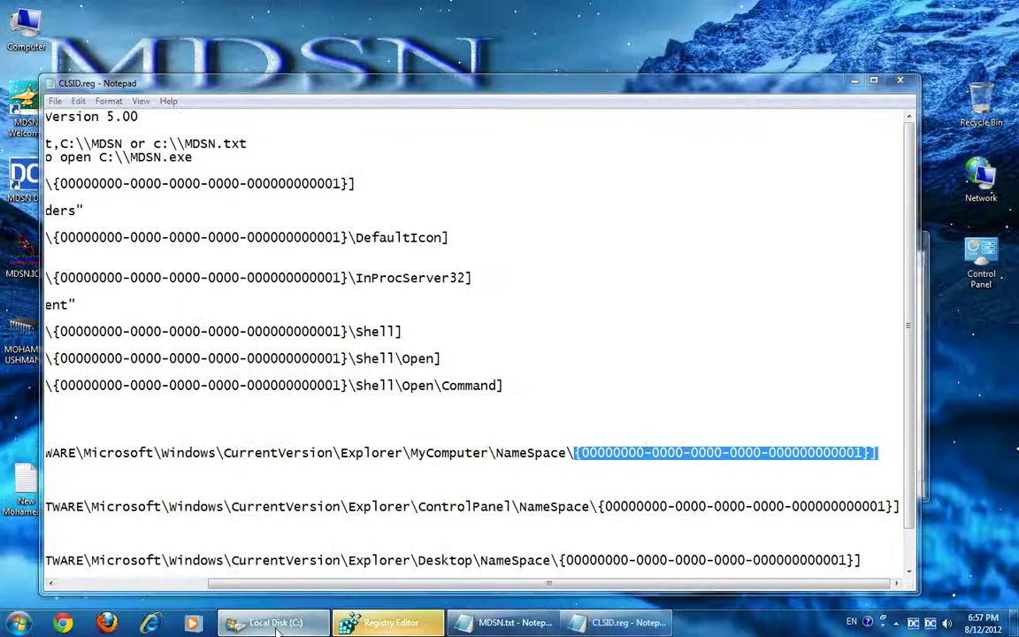
click(922, 135)
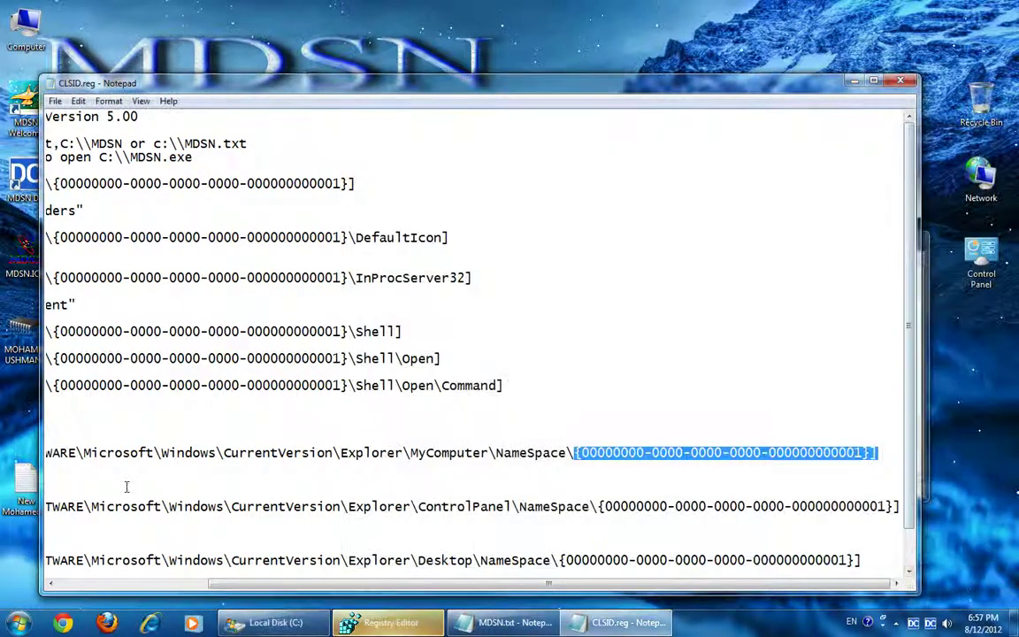
Uncomment the ControlPanel NameSpace key in CLSID.reg by removing its leading semicolon.
drag(155, 505, 656, 481)
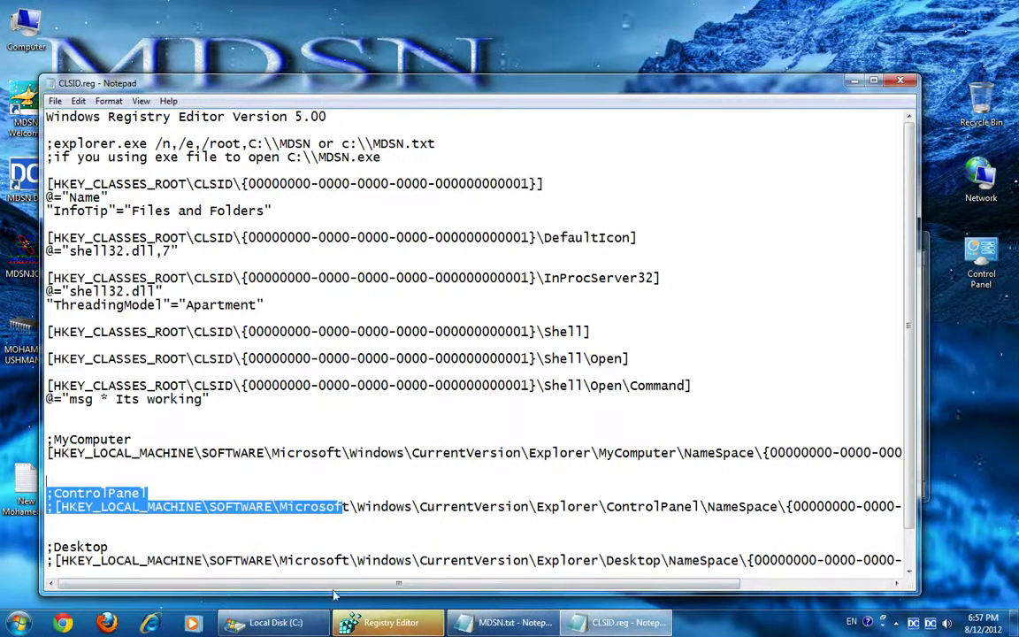
click(55, 506)
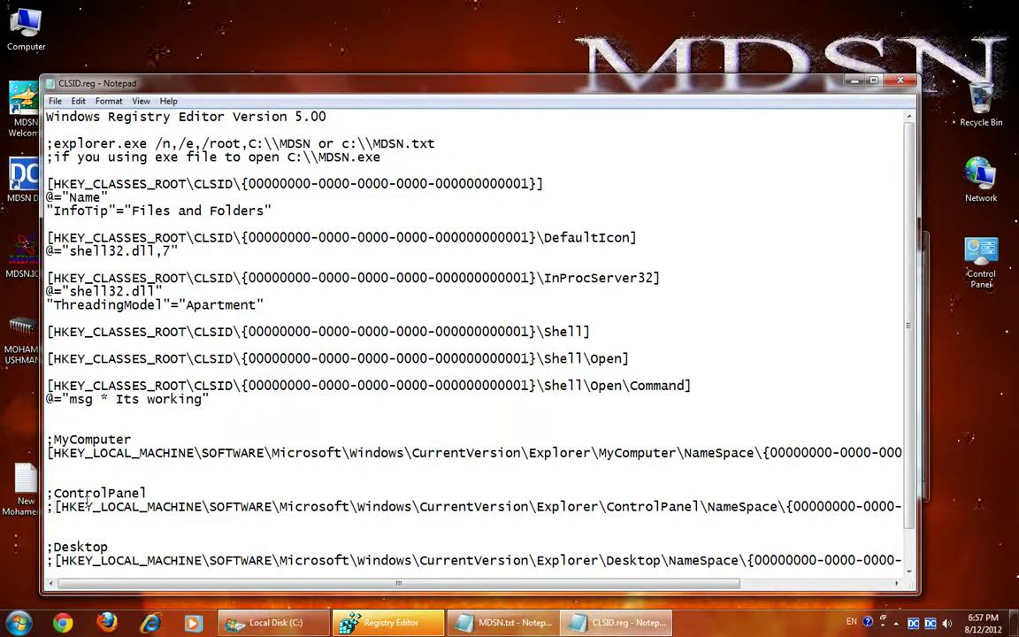
key(BackSpace)
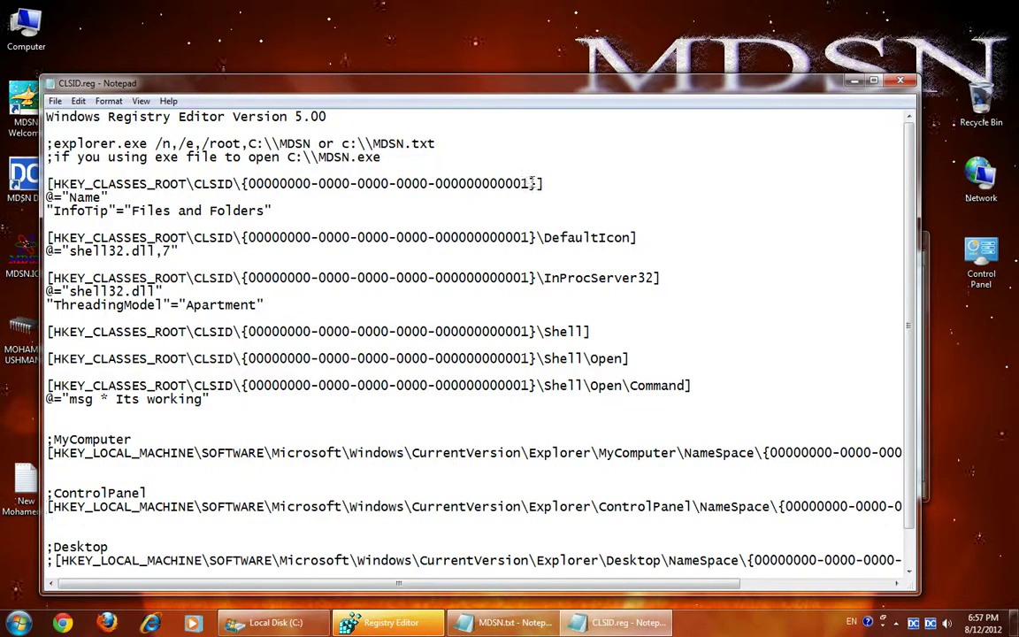
click(389, 622)
click(594, 309)
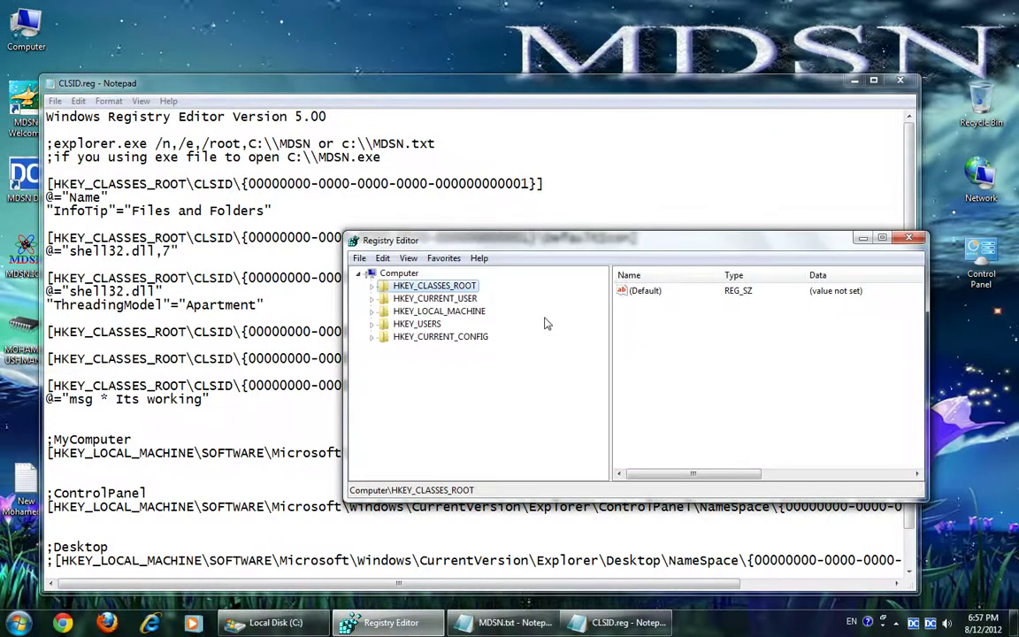
key(ctrl+f)
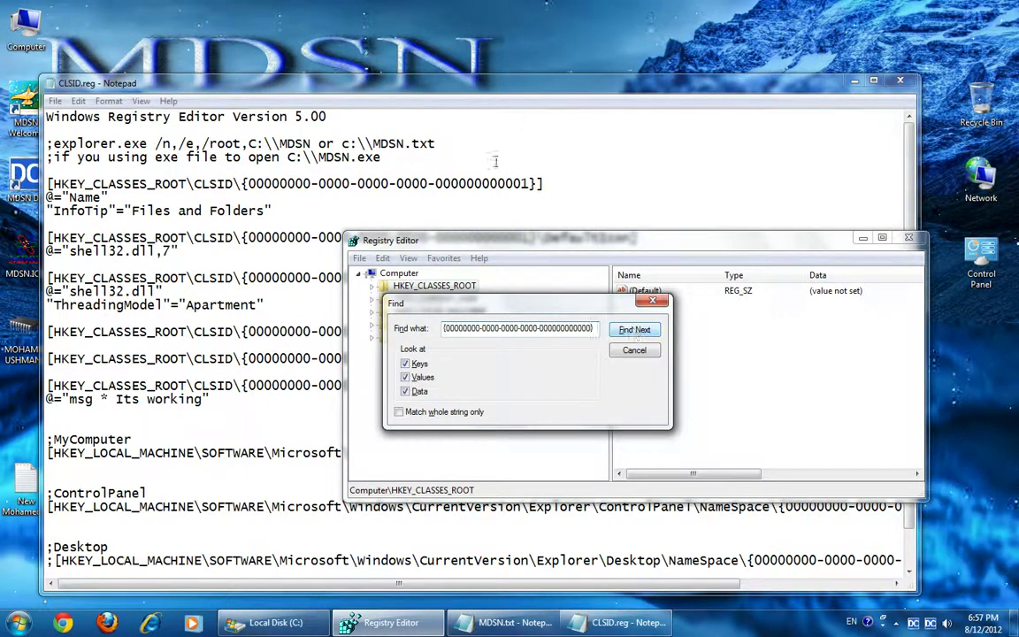
key(BackSpace)
click(635, 330)
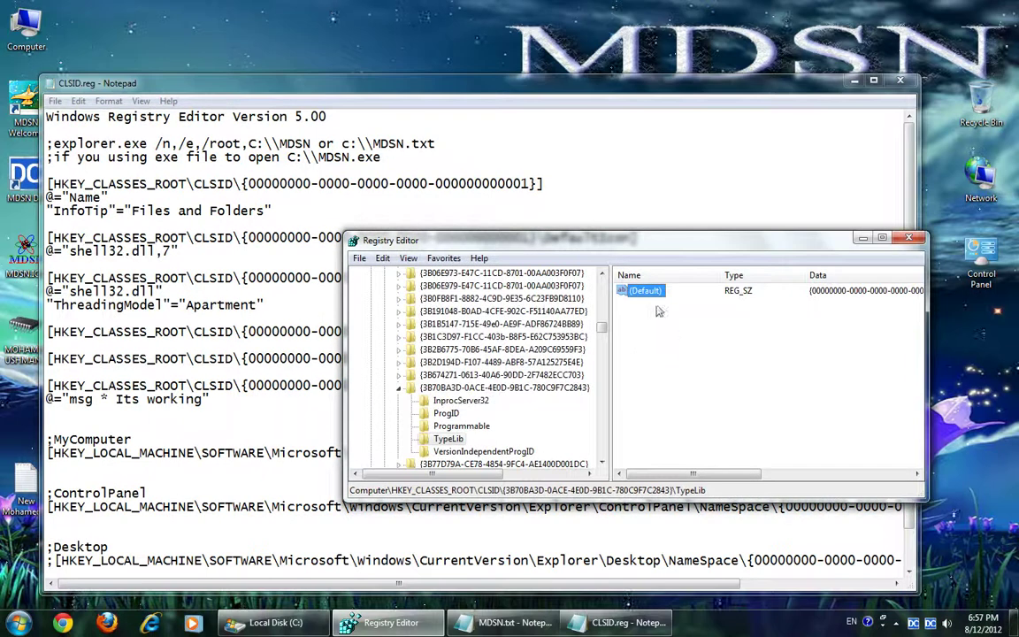
double_click(645, 292)
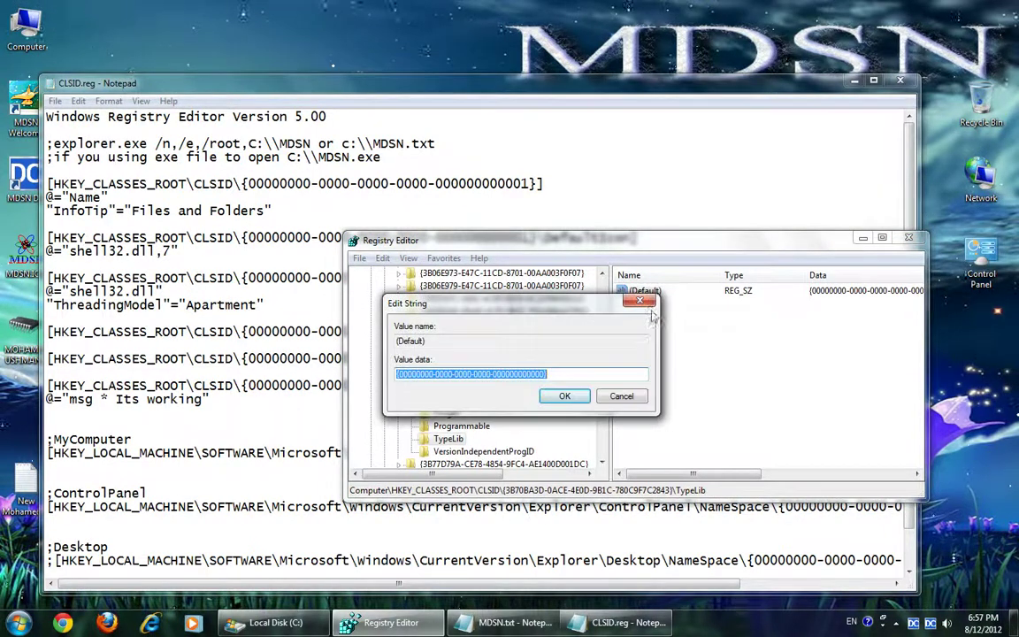
click(641, 303)
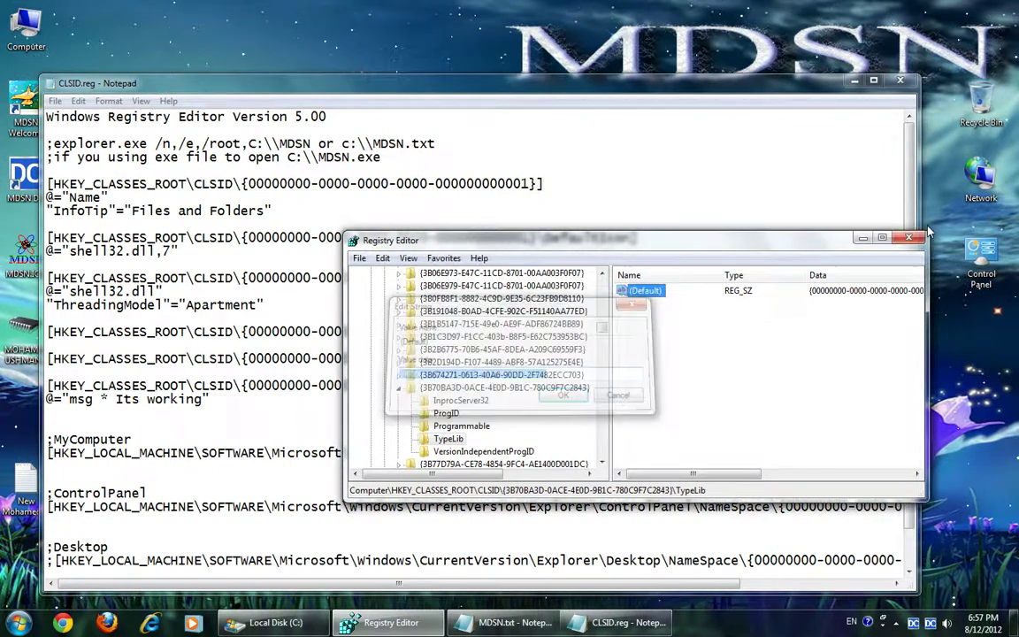
Close CLSID.reg without saving its edits, and merge the file on the desktop into the registry.
click(796, 148)
click(901, 81)
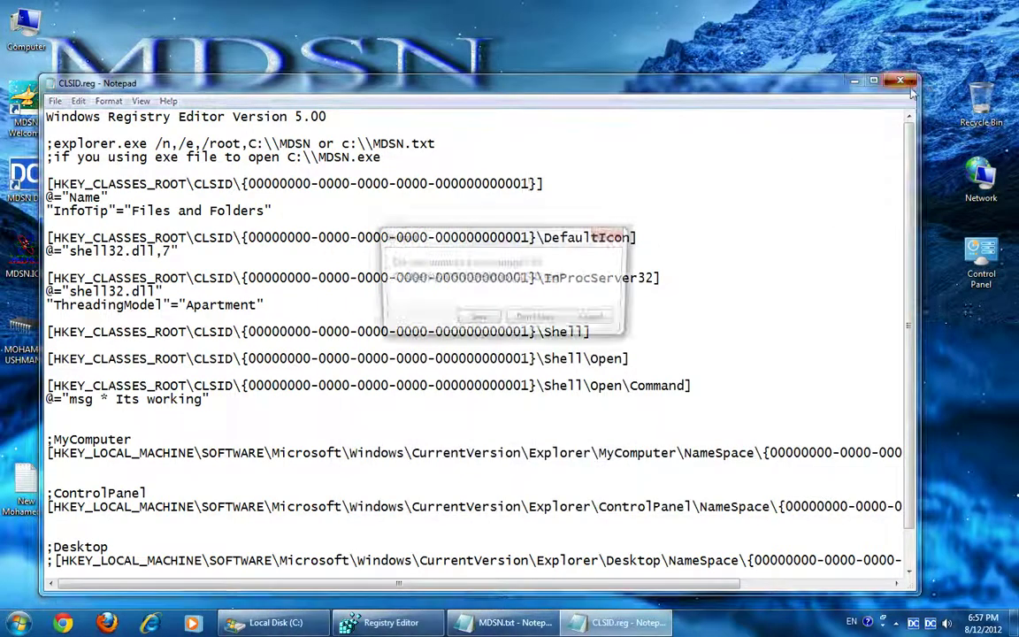
click(536, 318)
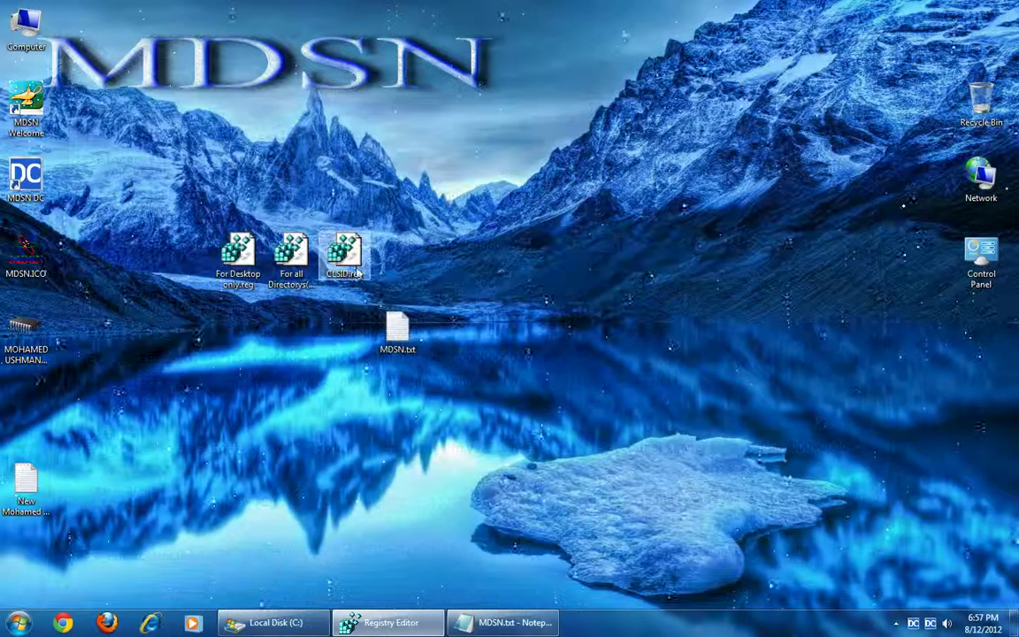
double_click(344, 252)
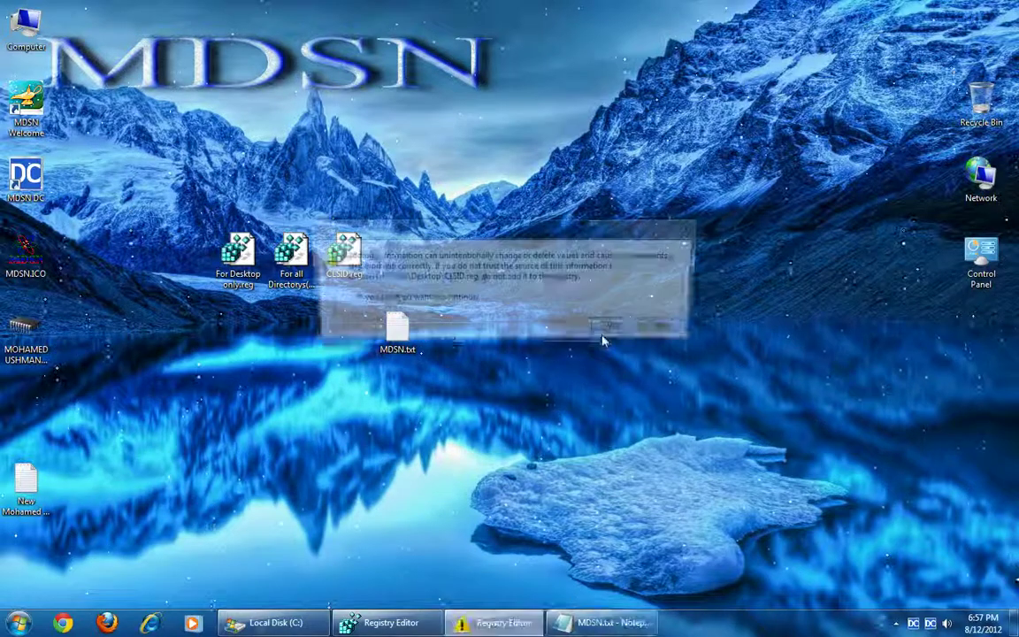
click(614, 327)
click(668, 313)
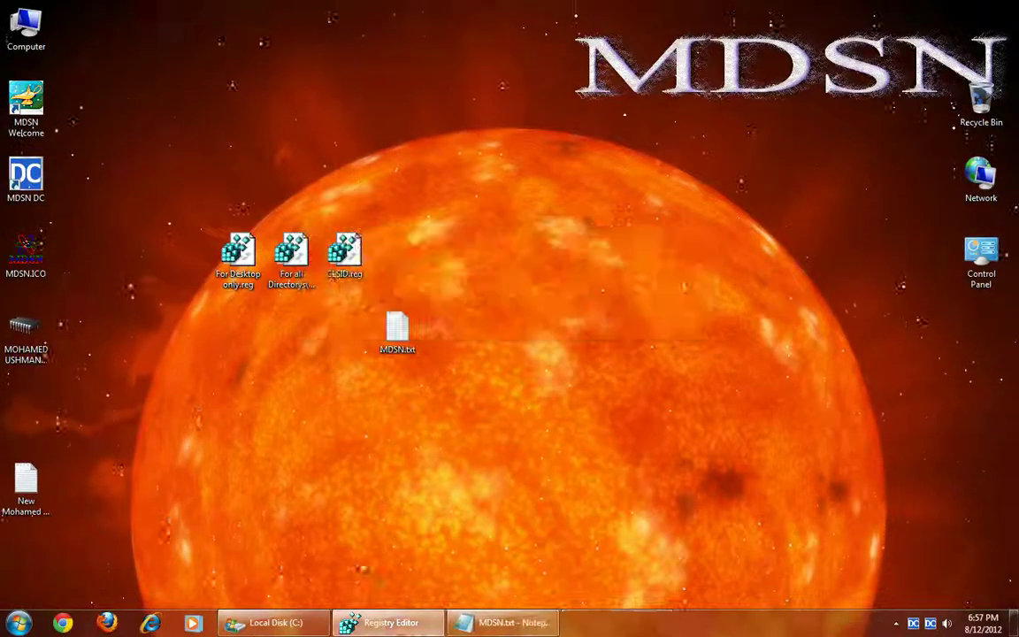
Remove the semicolon before the ControlPanel NameSpace key in CLSID.reg, save the file and merge it into the registry.
click(385, 622)
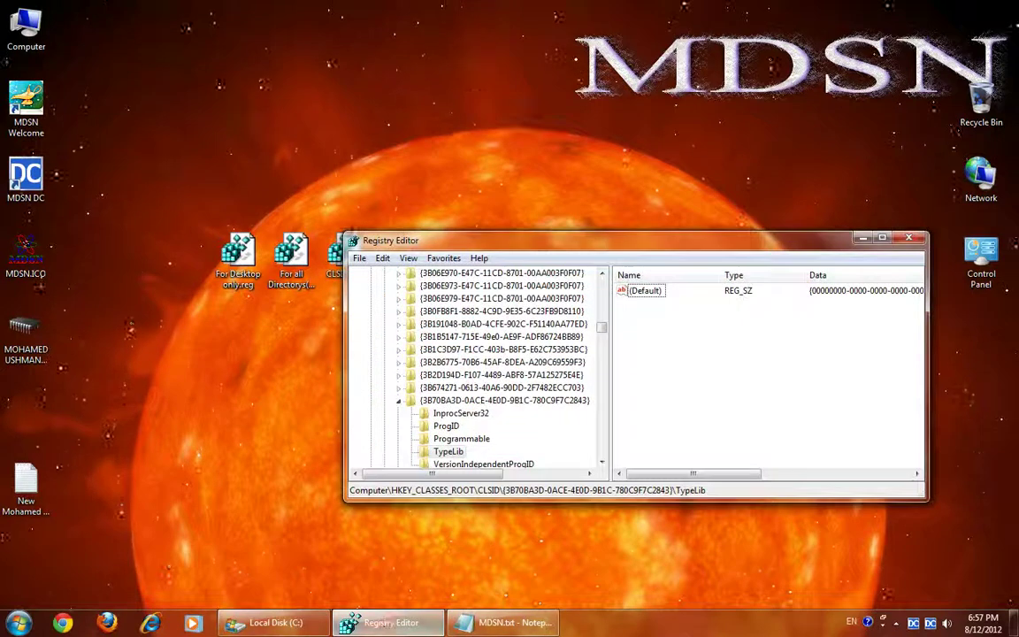
right_click(338, 250)
click(360, 272)
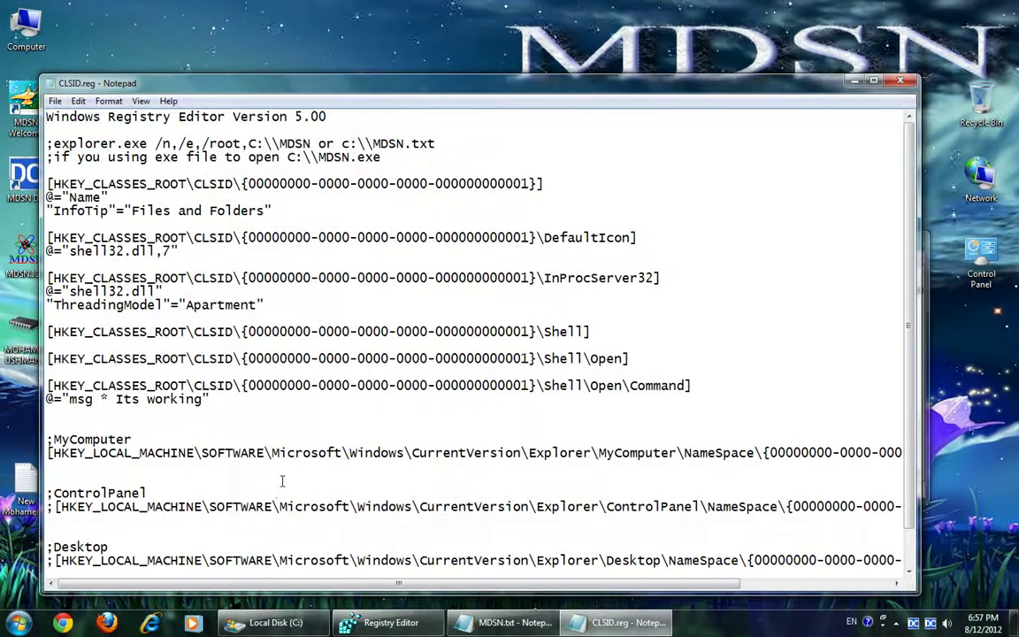
click(53, 506)
key(BackSpace)
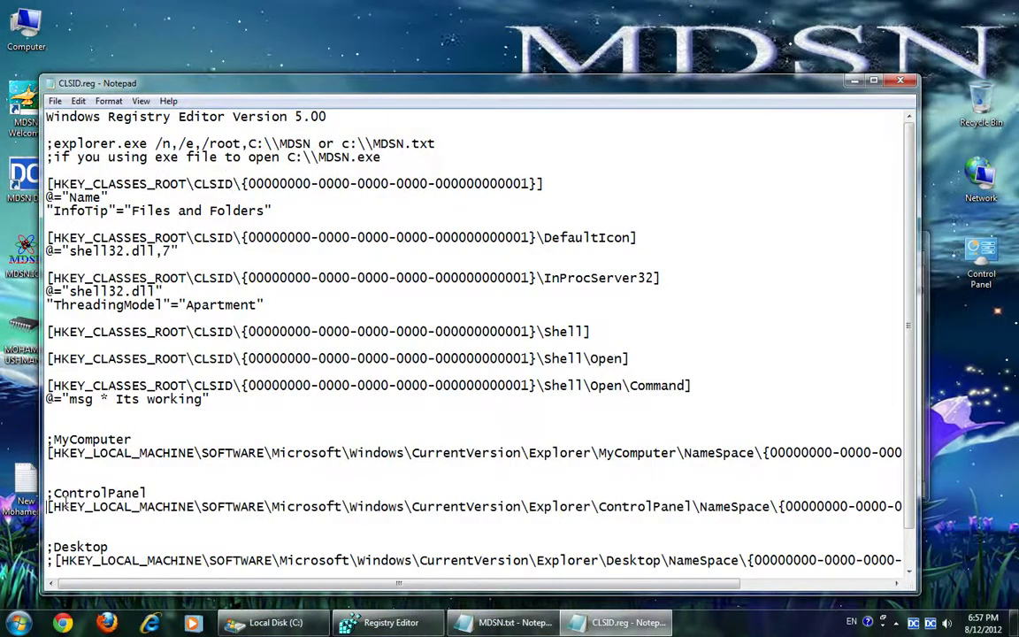
click(54, 101)
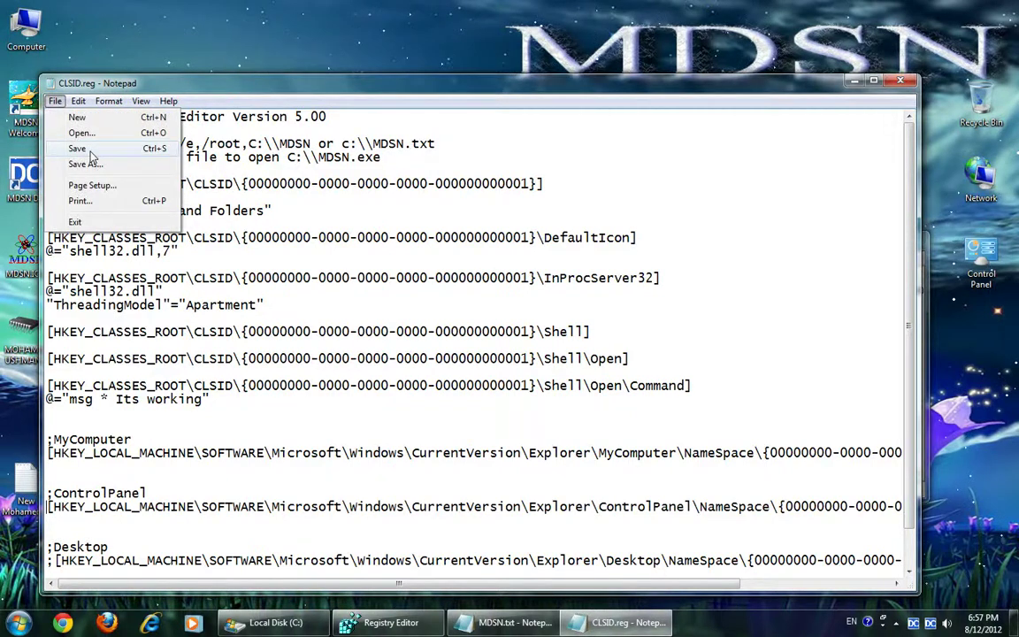
click(84, 149)
key(alt+F4)
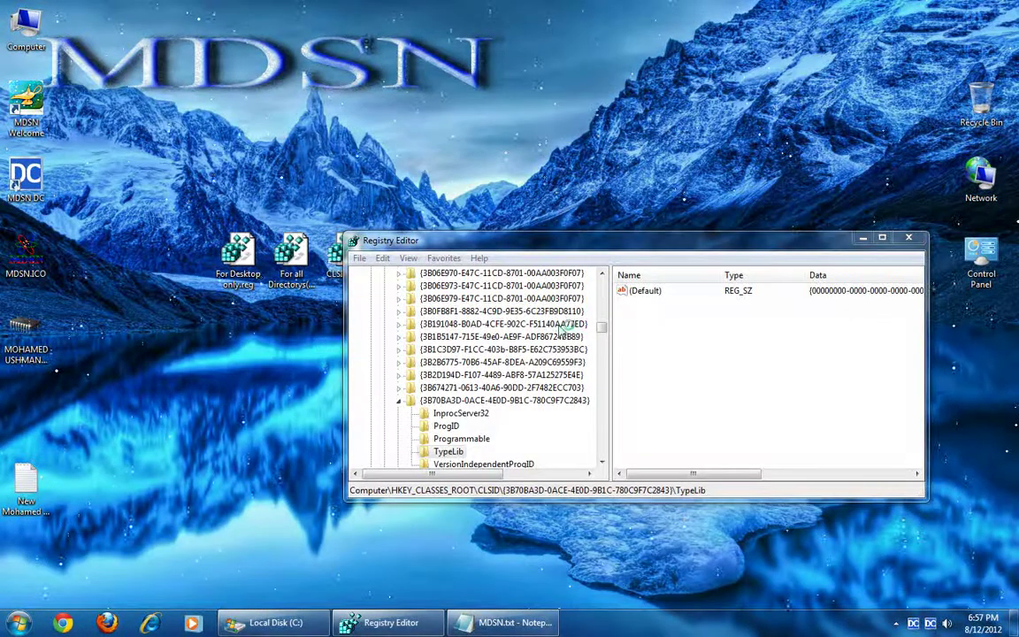
click(614, 327)
click(664, 310)
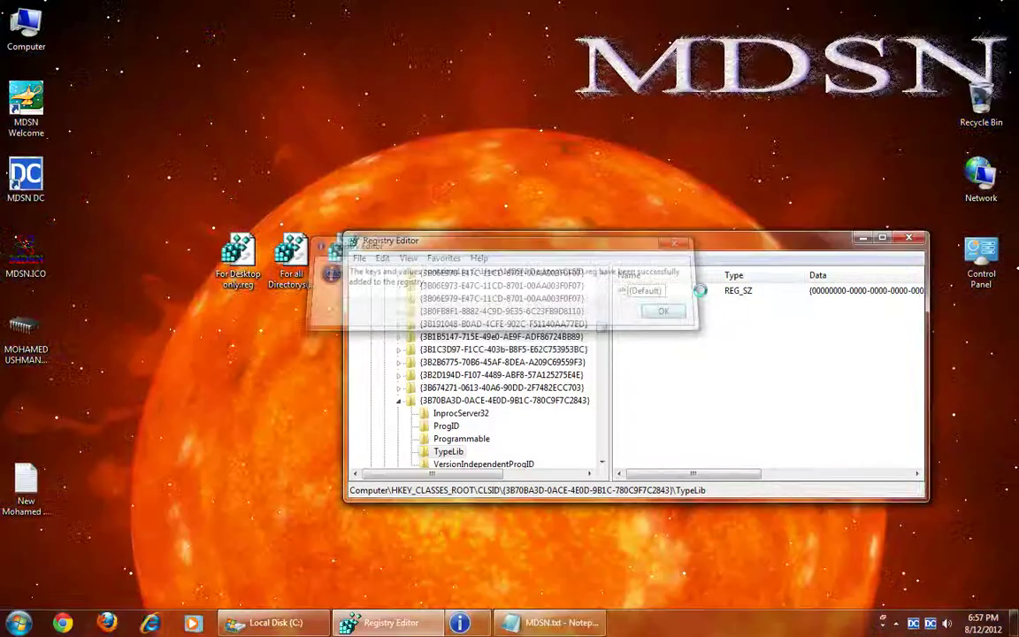
Run the custom Name item in Control Panel and check the matching item in the Computer window, closing both windows.
double_click(981, 258)
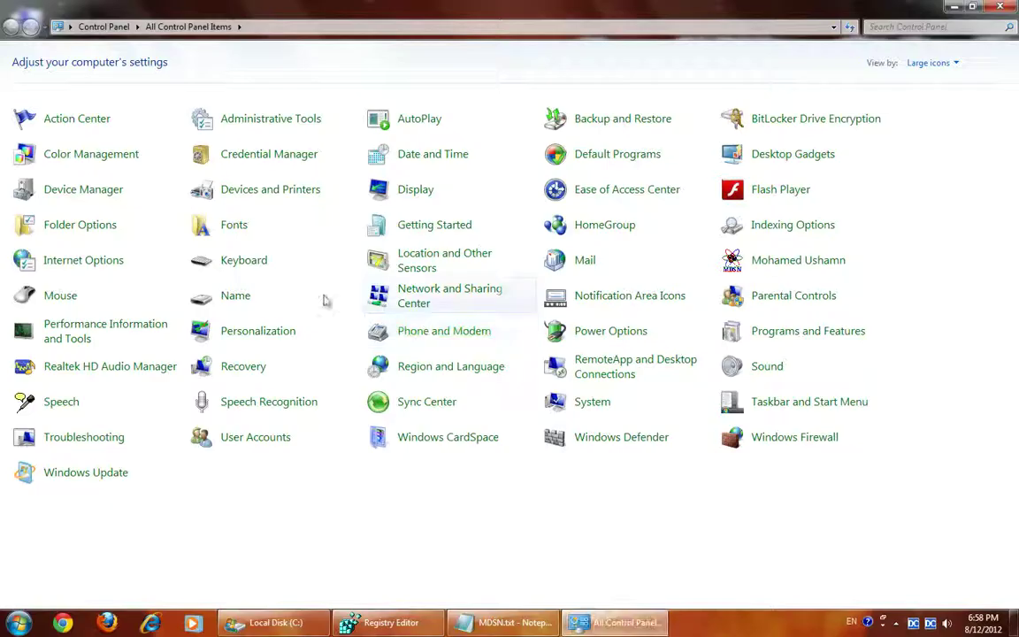
click(291, 293)
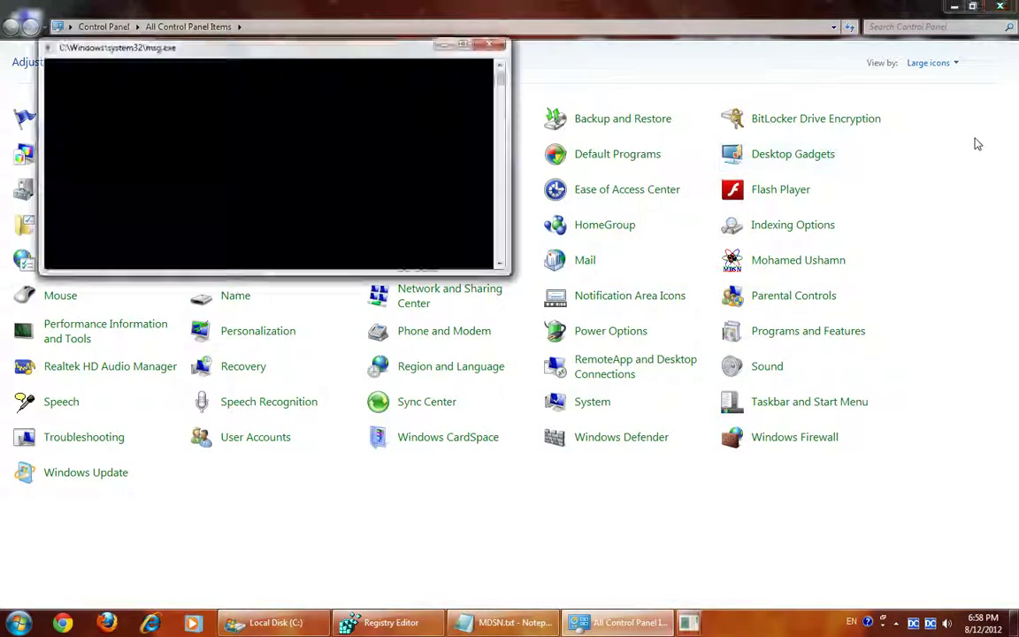
click(1000, 6)
click(586, 361)
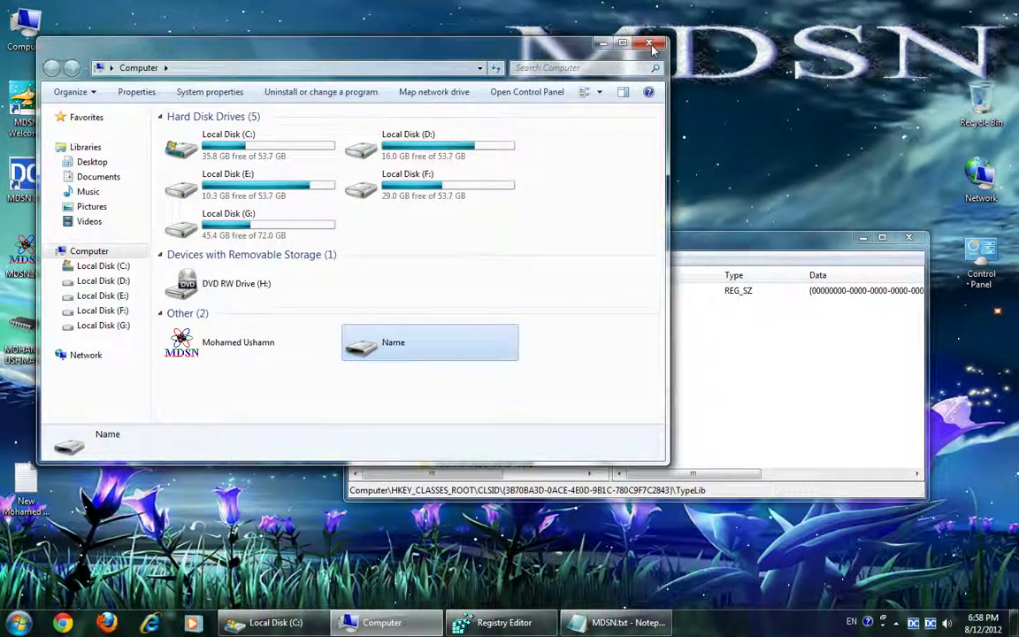
click(648, 44)
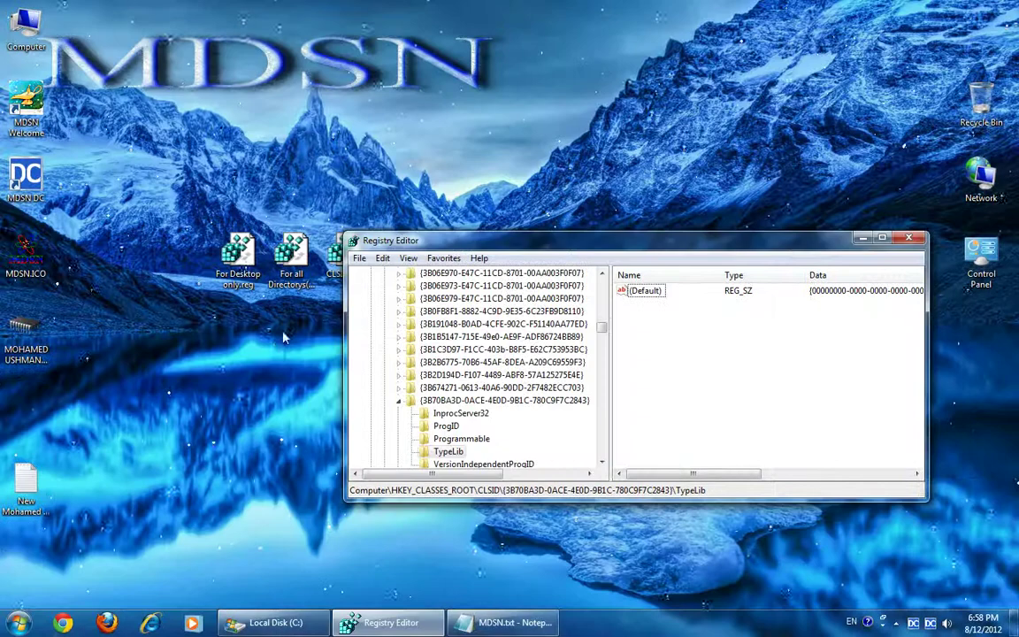
click(263, 346)
click(461, 390)
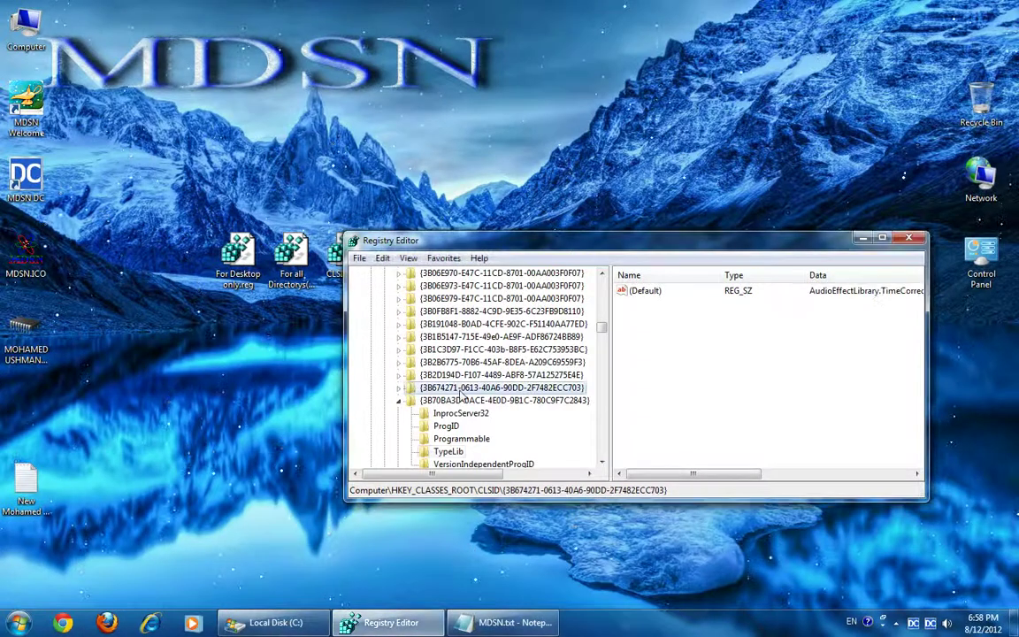
key(Left)
key(Down)
key(Down)
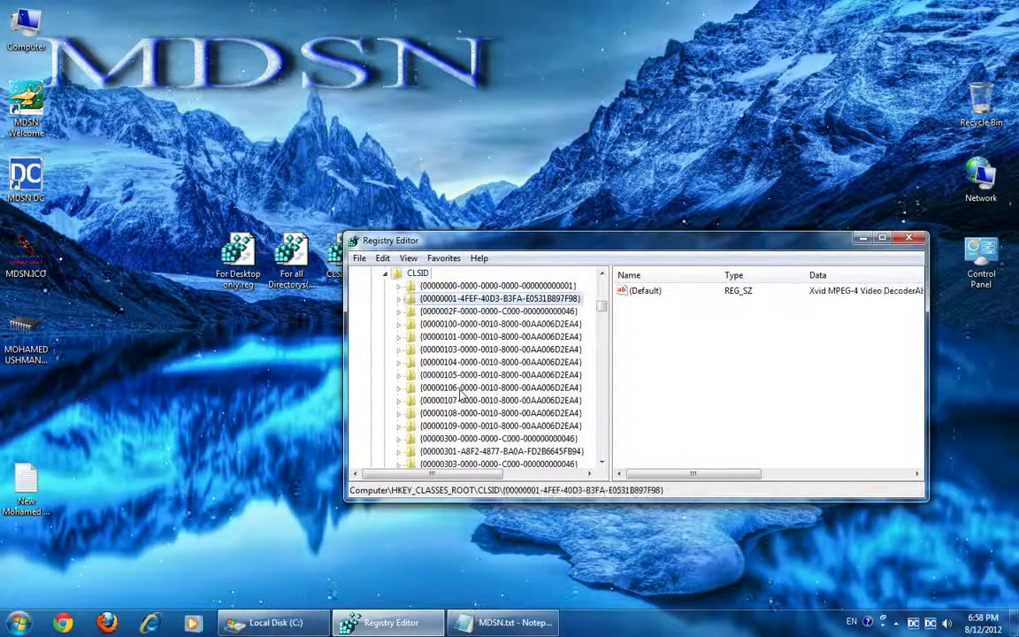
key(Up)
key(Right)
key(Down)
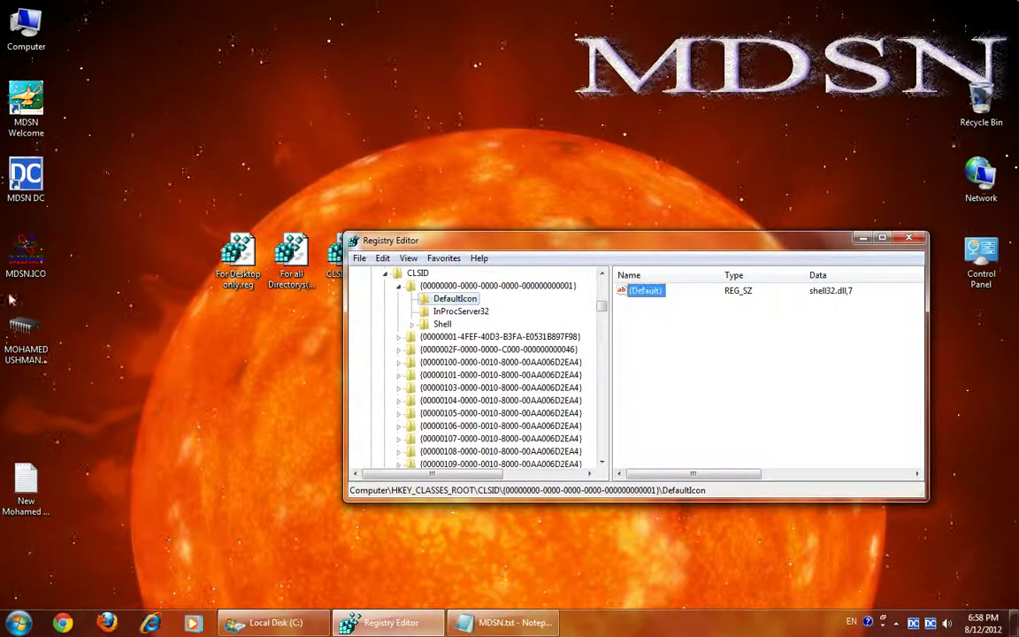
right_click(19, 255)
click(62, 330)
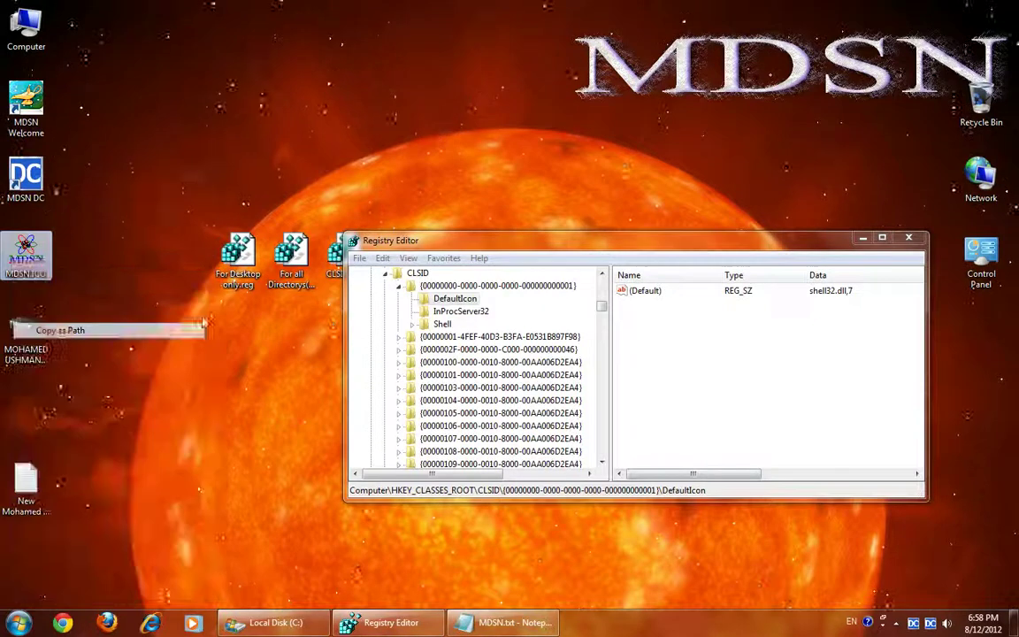
double_click(642, 291)
key(ctrl+v)
key(Return)
click(482, 286)
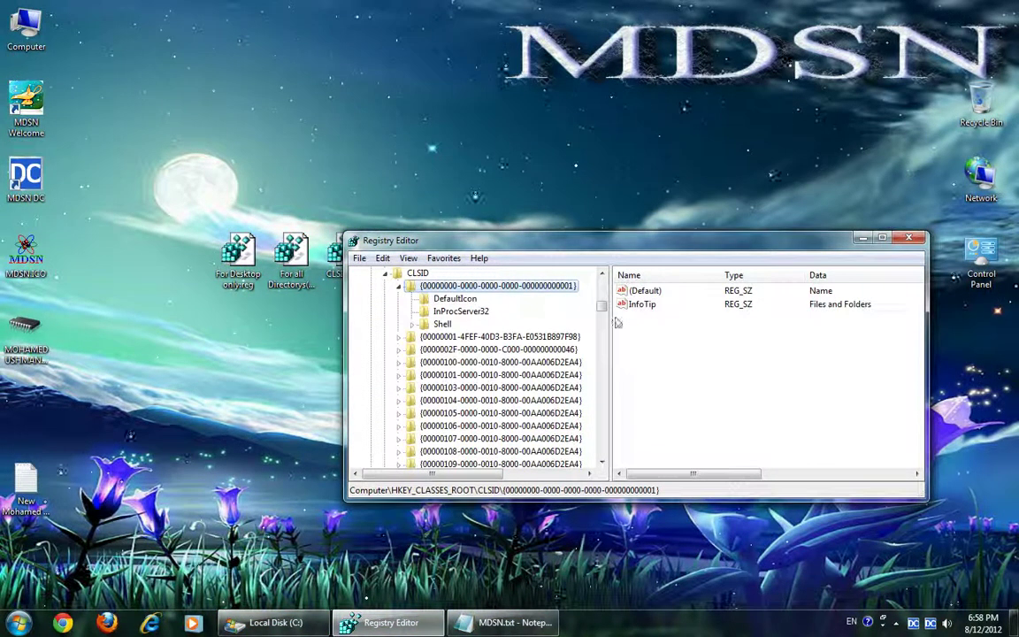
double_click(644, 291)
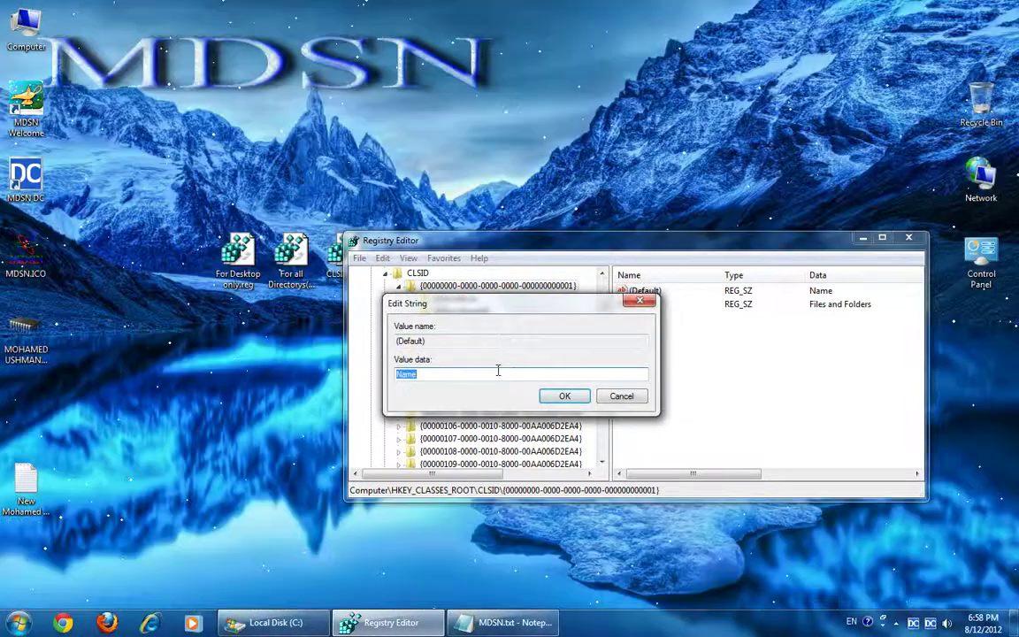
text(mdsn)
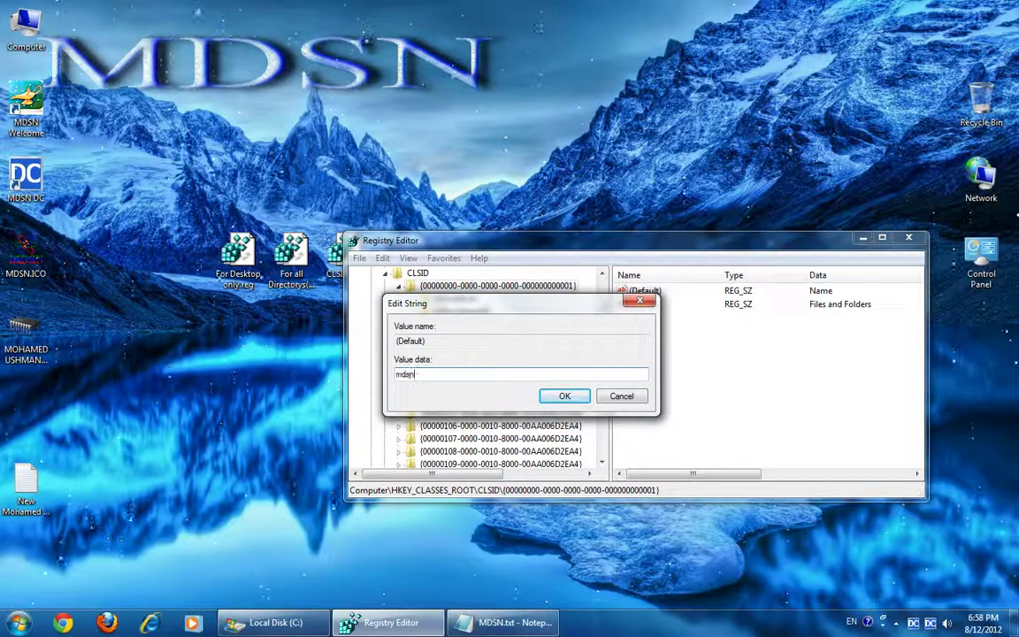
key(BackSpace)
key(BackSpace)
key(BackSpace)
key(BackSpace)
key(BackSpace)
text(MDSN)
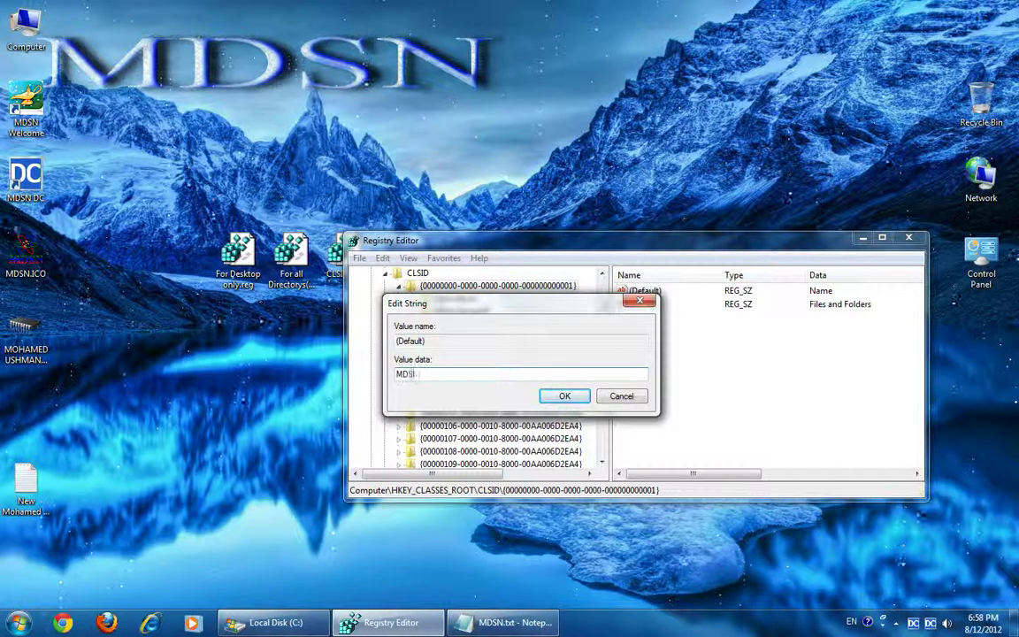
key(Return)
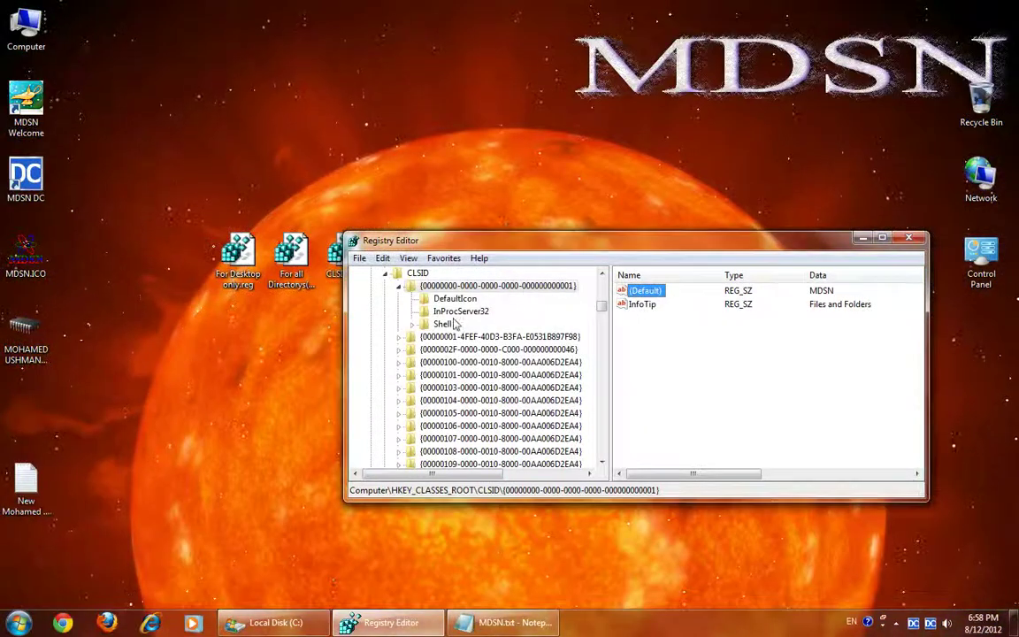
Set the custom CLSID key's InfoTip value to "Files and Folders OK" and check the item's tooltip in the Computer window.
double_click(443, 324)
click(459, 300)
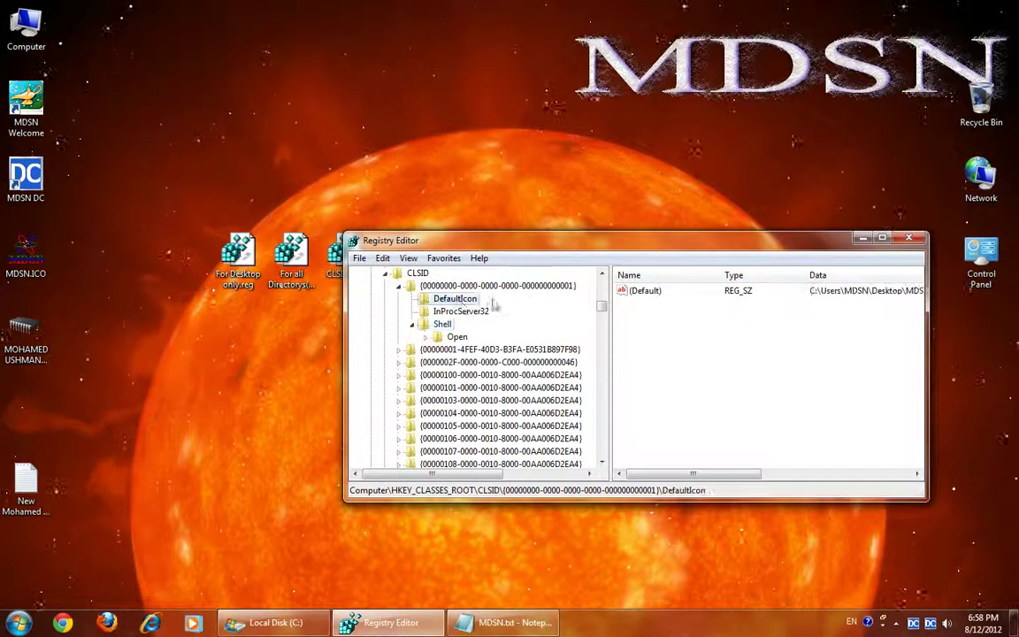
click(480, 314)
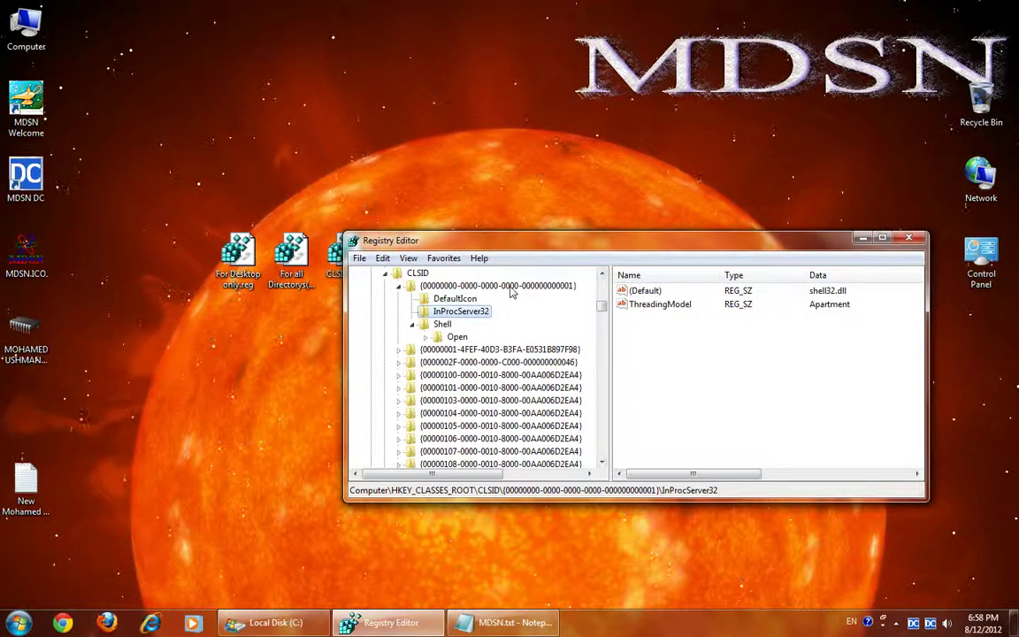
click(510, 288)
double_click(630, 305)
click(486, 373)
text(OK)
key(Return)
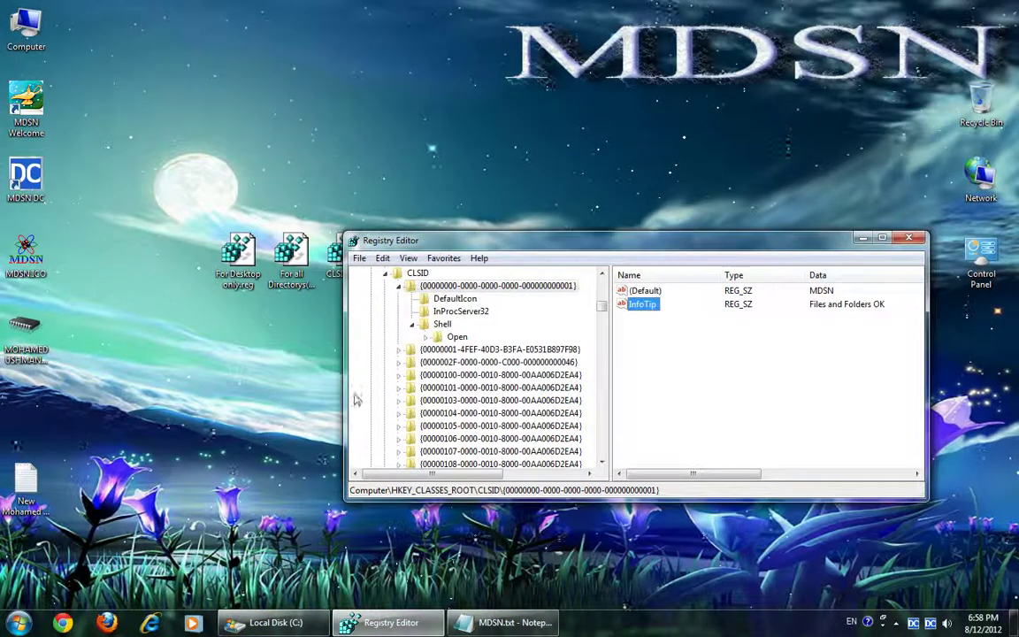
key(super+e)
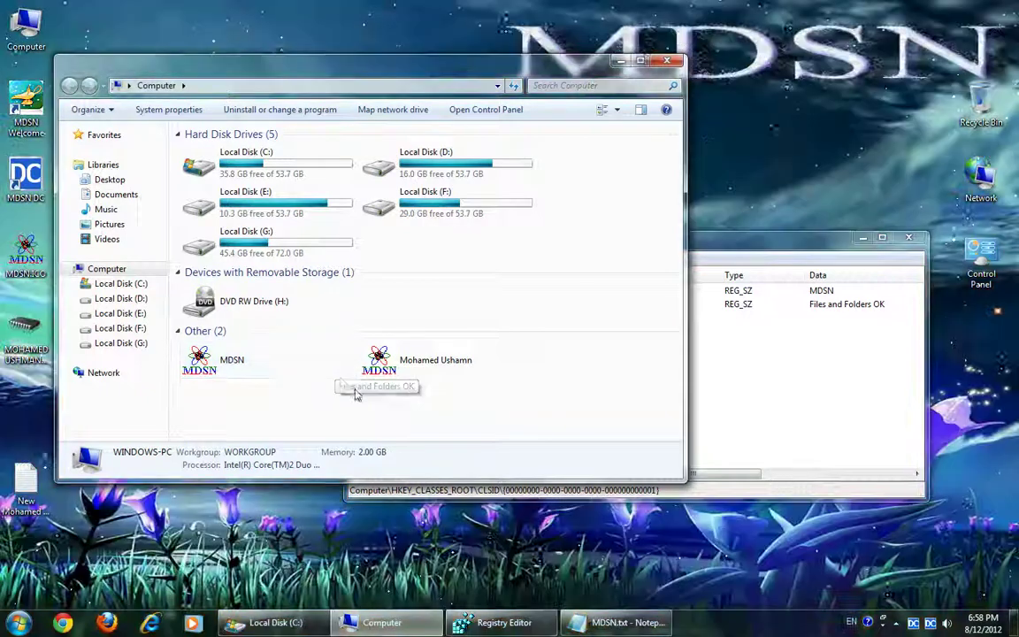
click(666, 61)
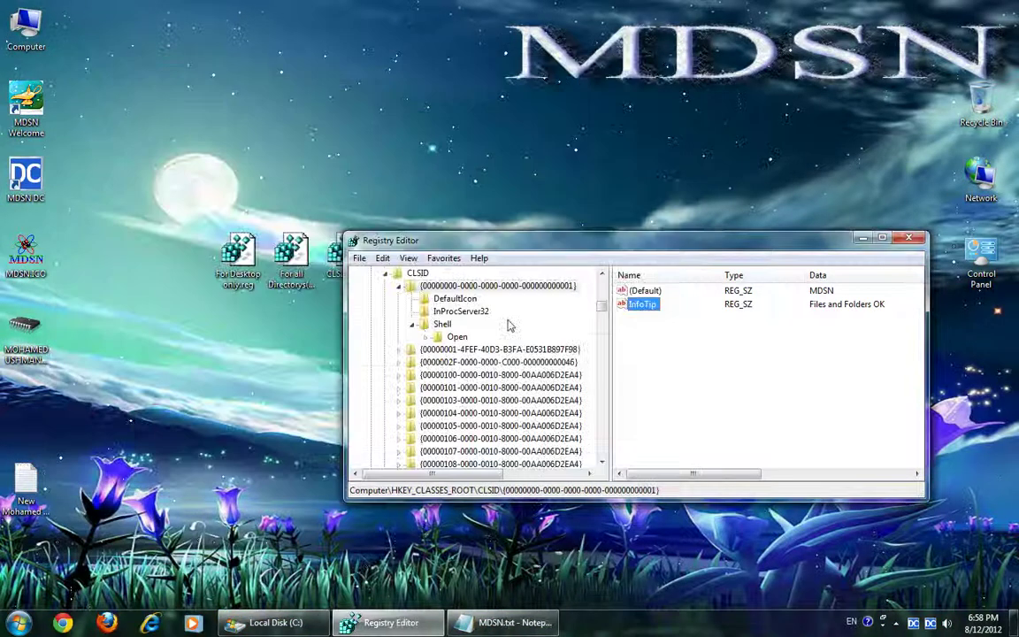
Set the default value of Shell\Open\Command to C:\Program Files\MDSN Welcome\MDSN Welcome.exe, briefly consulting the command syntax in For Desktop only.reg.
double_click(457, 337)
click(482, 353)
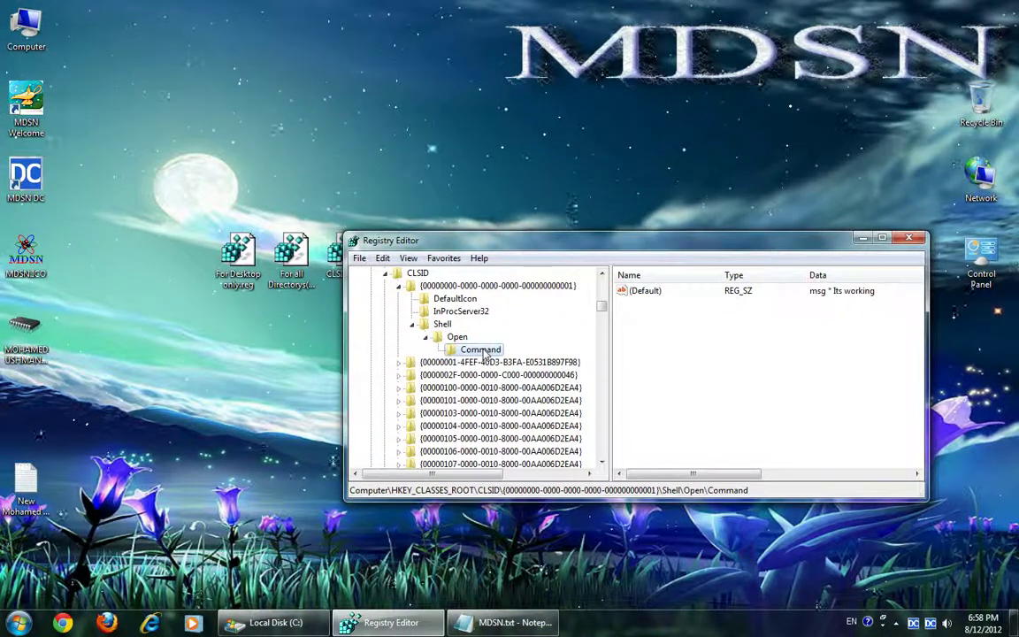
right_click(29, 103)
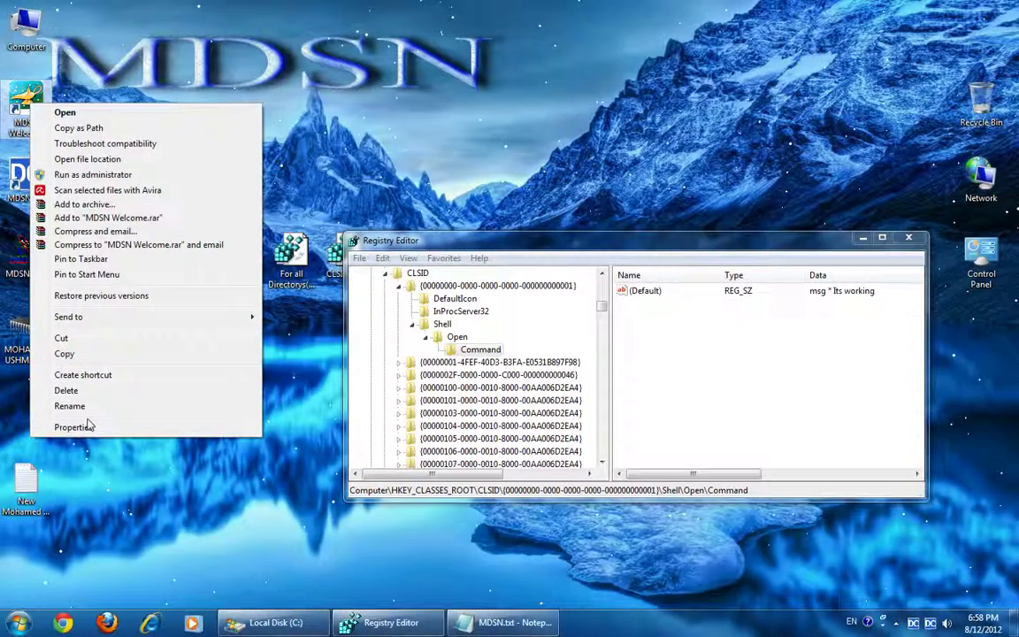
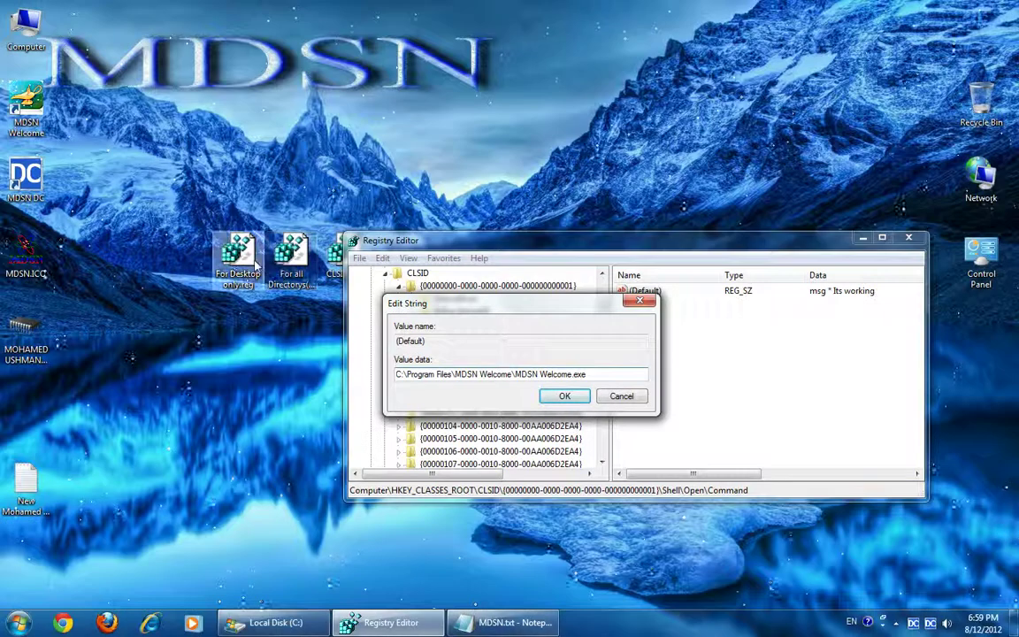
right_click(255, 257)
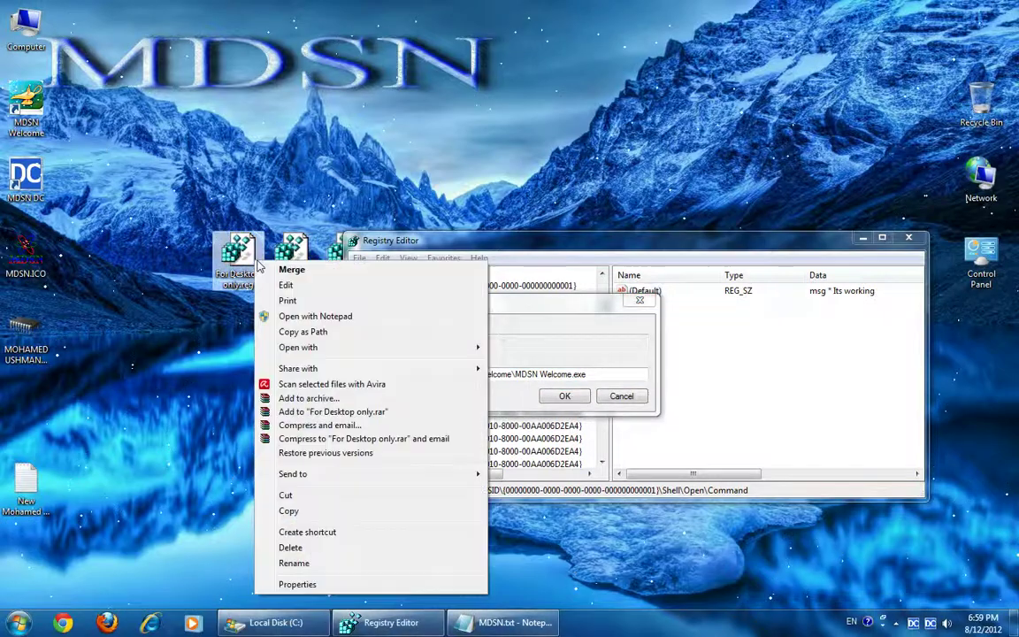
click(274, 220)
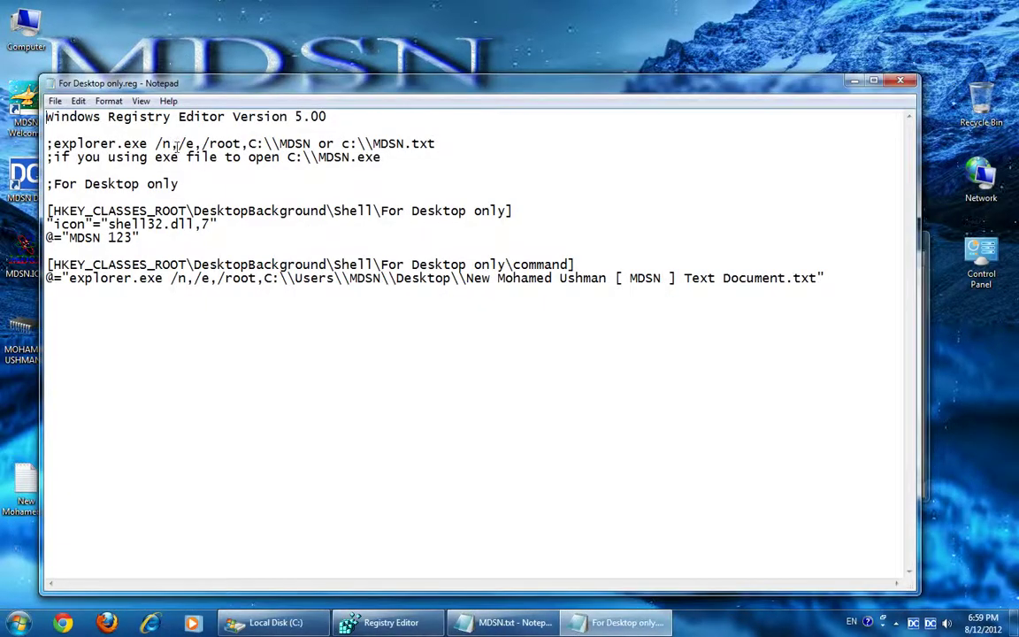
click(891, 82)
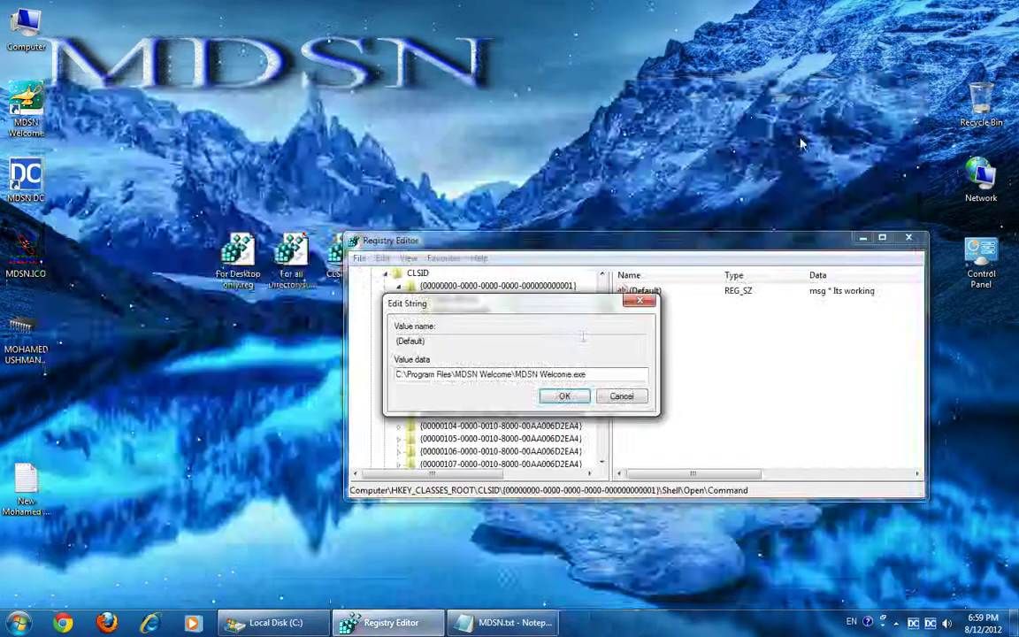
click(573, 398)
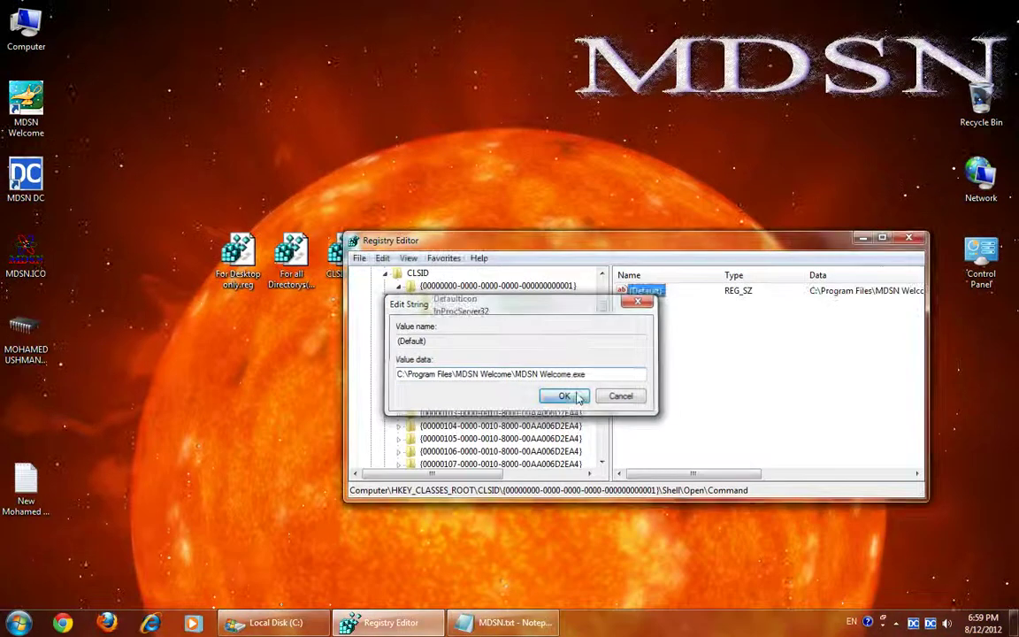
Test the custom MDSN item in the Computer window, exit the MDSN Welcome program it launches and minimize the Computer window.
click(228, 389)
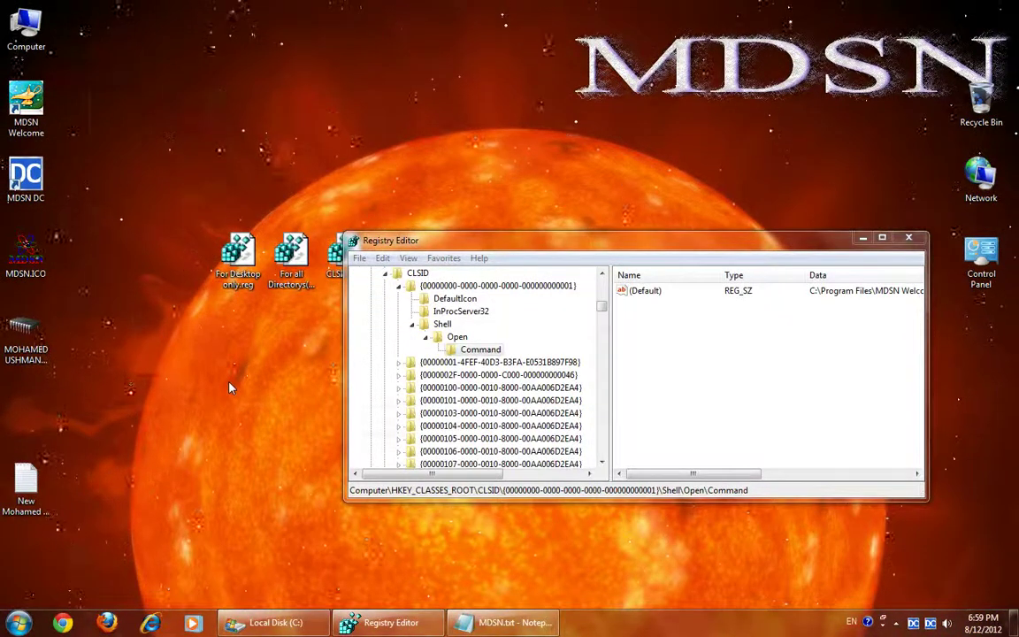
key(super+e)
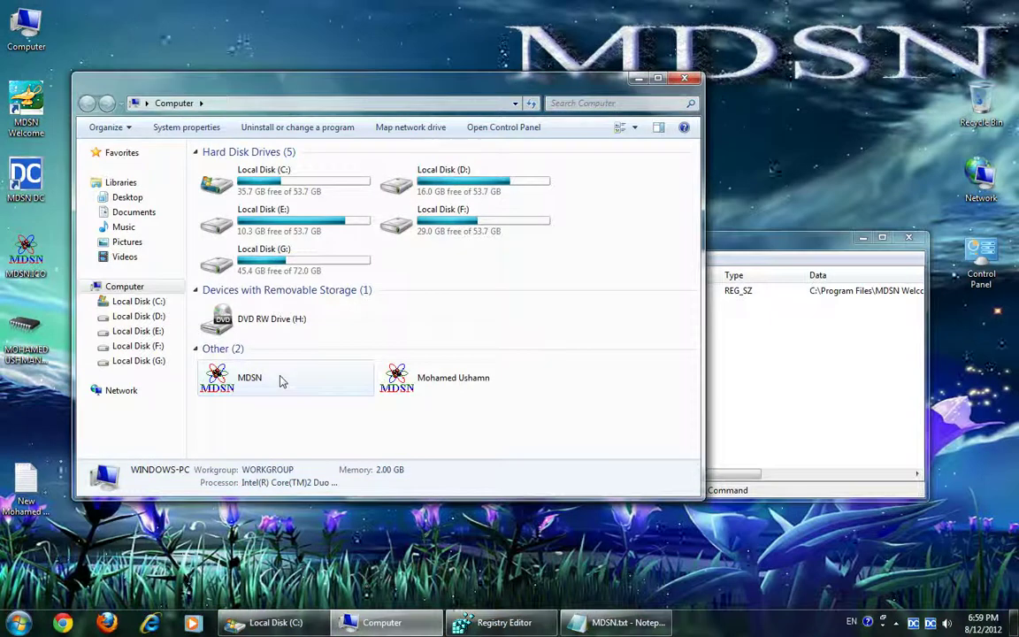
double_click(290, 389)
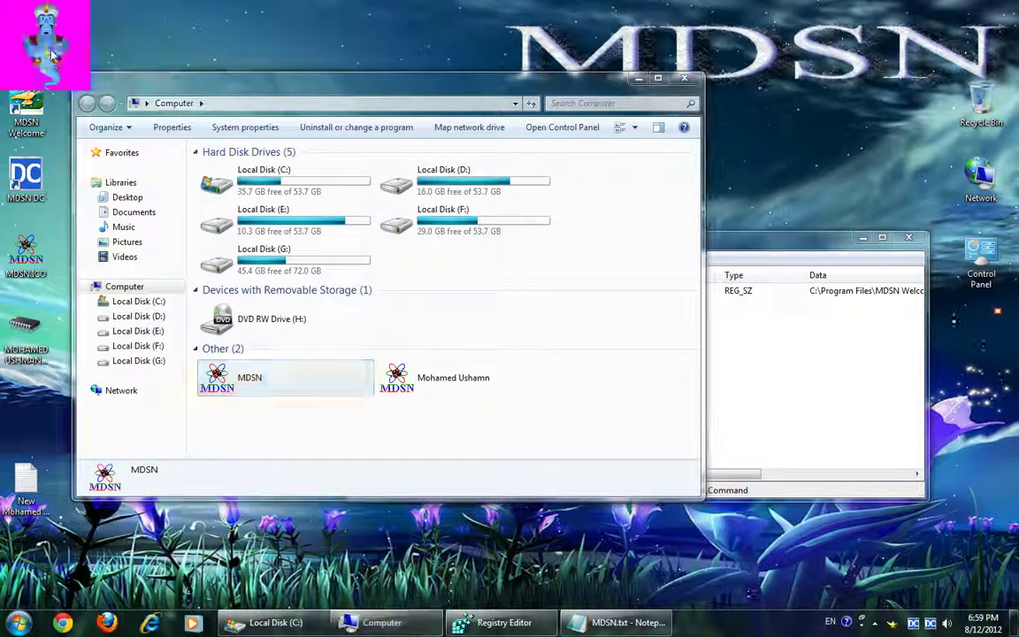
click(67, 80)
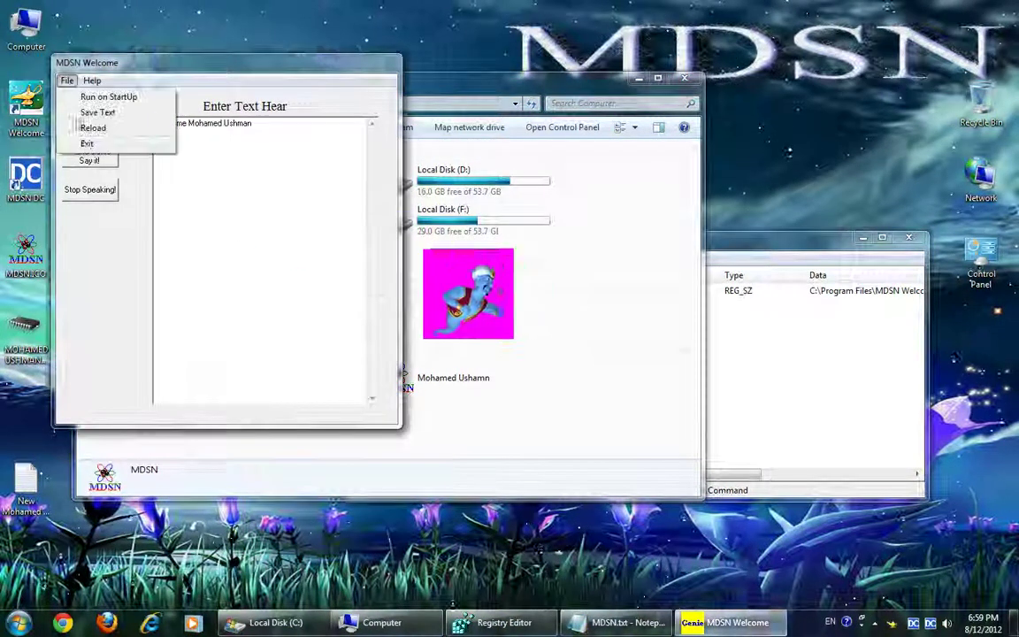
click(86, 144)
click(639, 79)
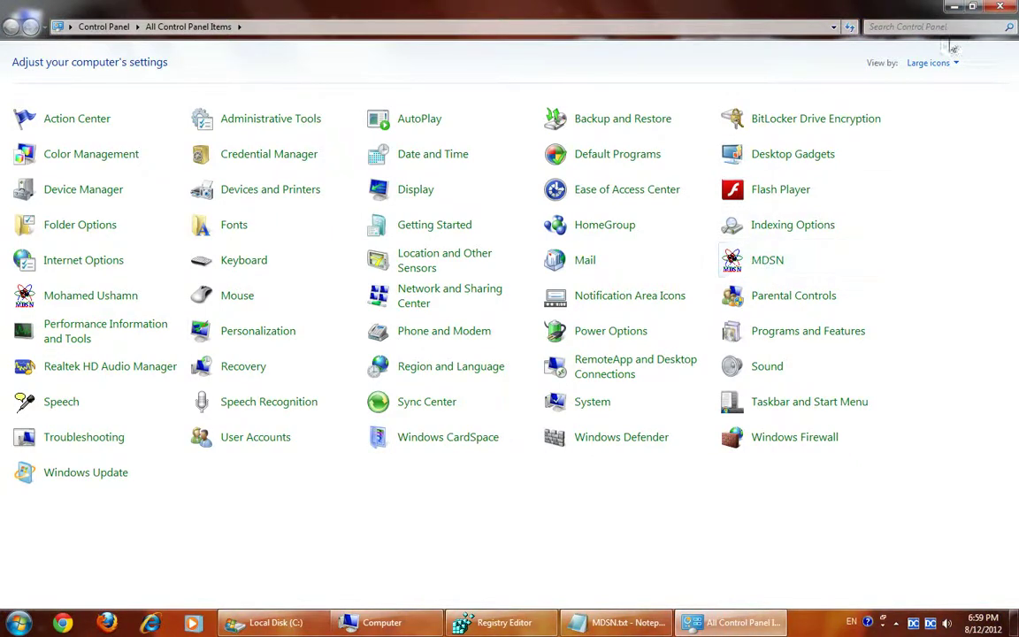
Close the All Control Panel Items window and run the custom MDSN command from the desktop's context menu.
click(1001, 7)
right_click(338, 154)
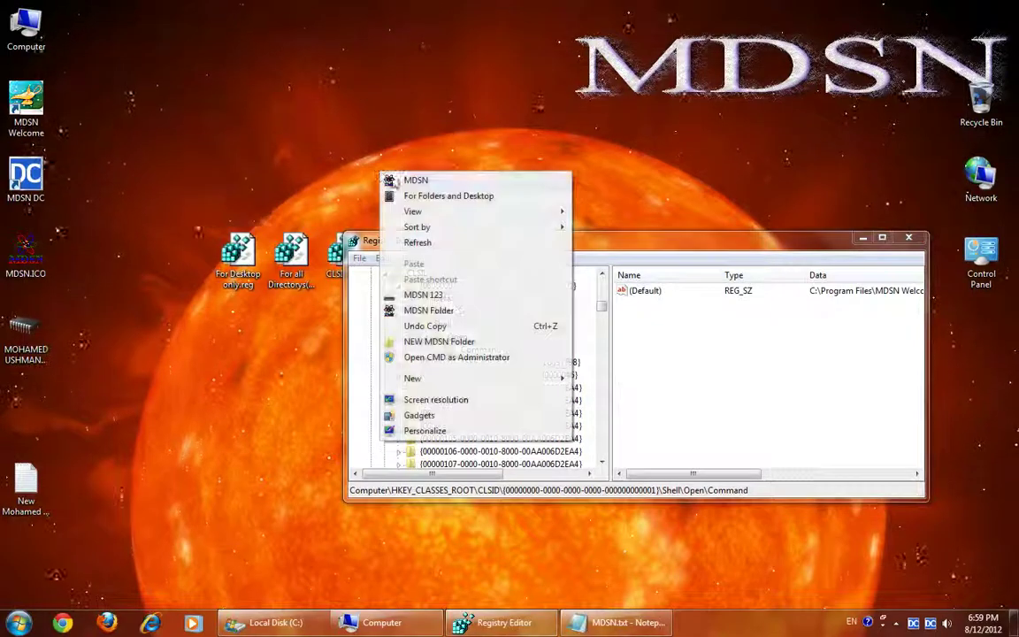
click(400, 181)
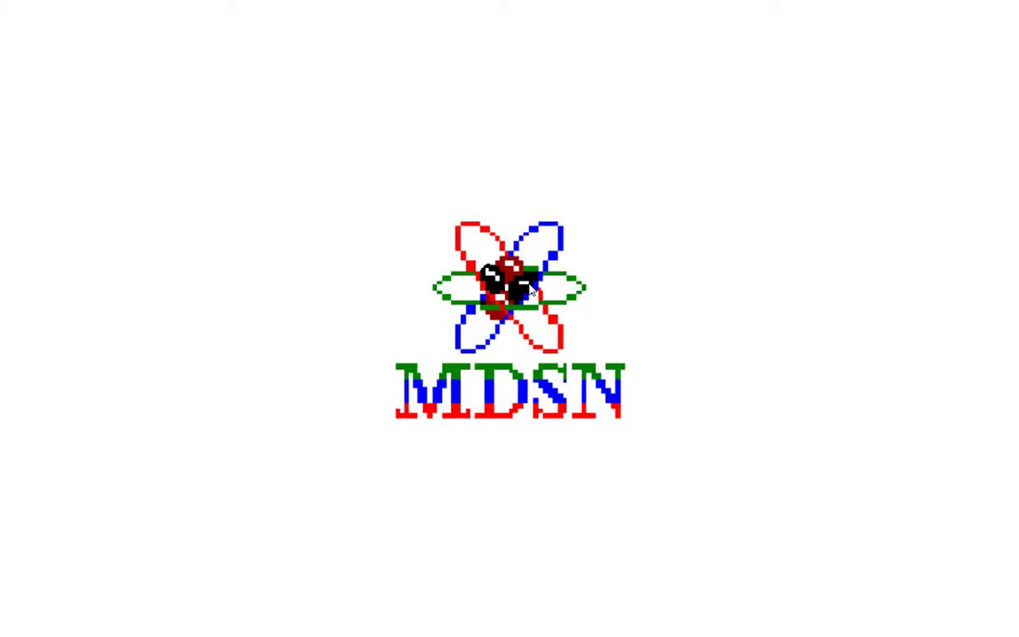